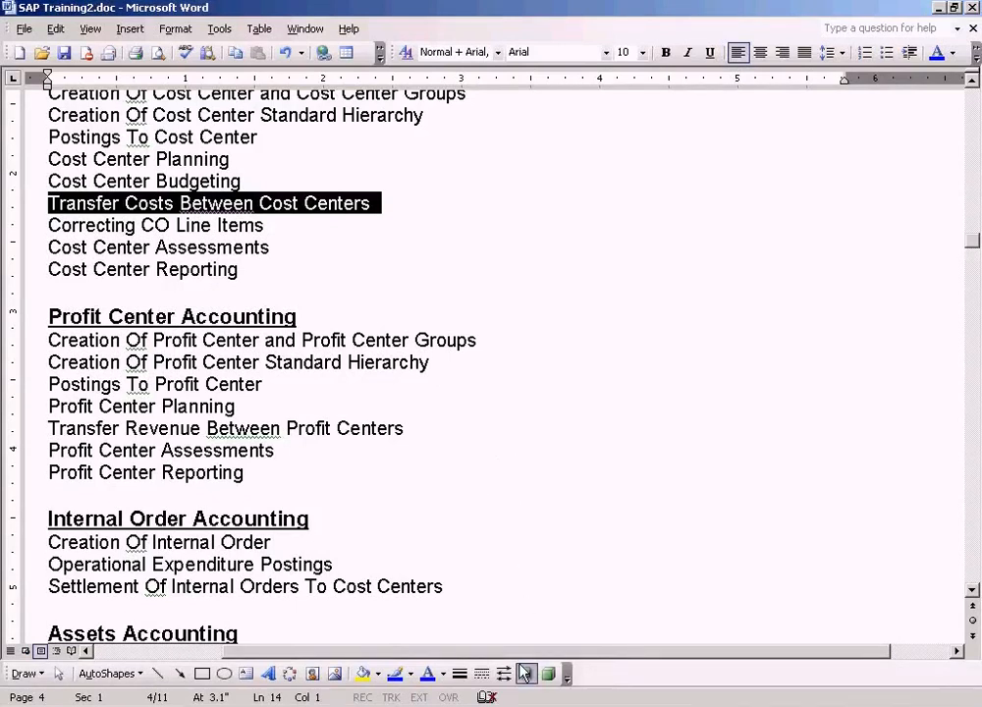
- Switch to SAP Easy Access and open Enter G/L Account Document under Financial Accounting > General Ledger > Posting
left_click(393, 705)
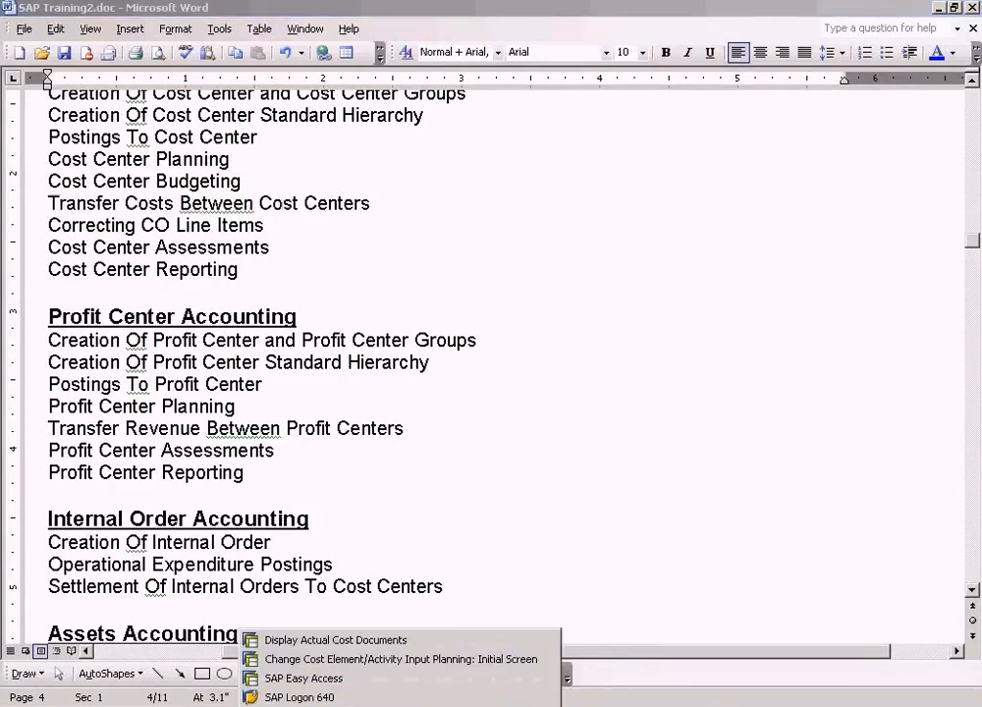
left_click(324, 679)
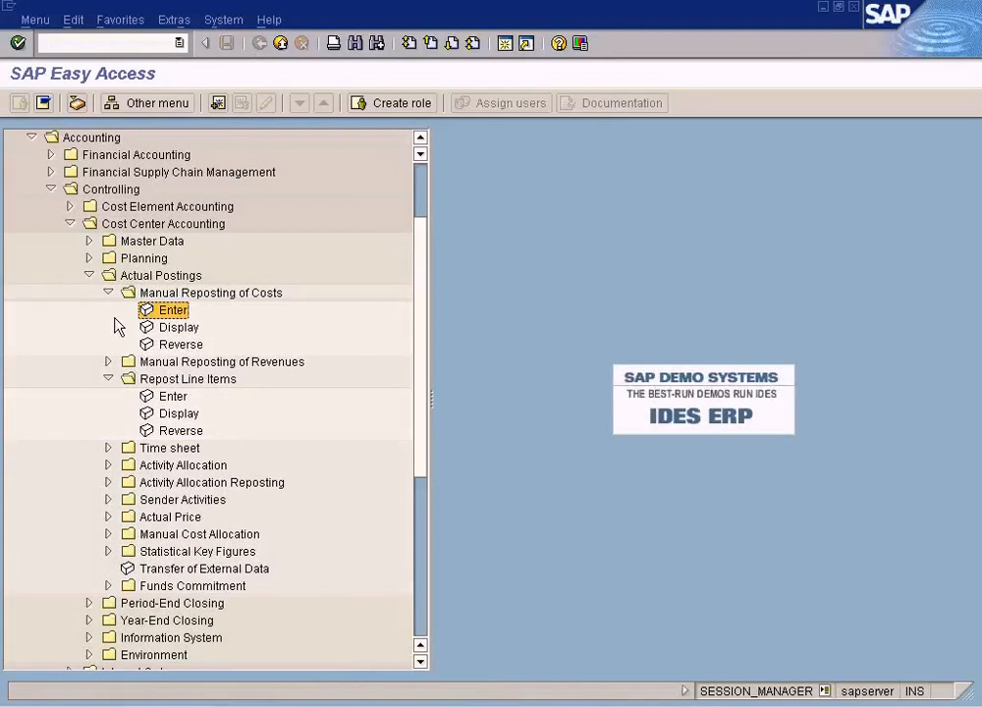
double_click(194, 281)
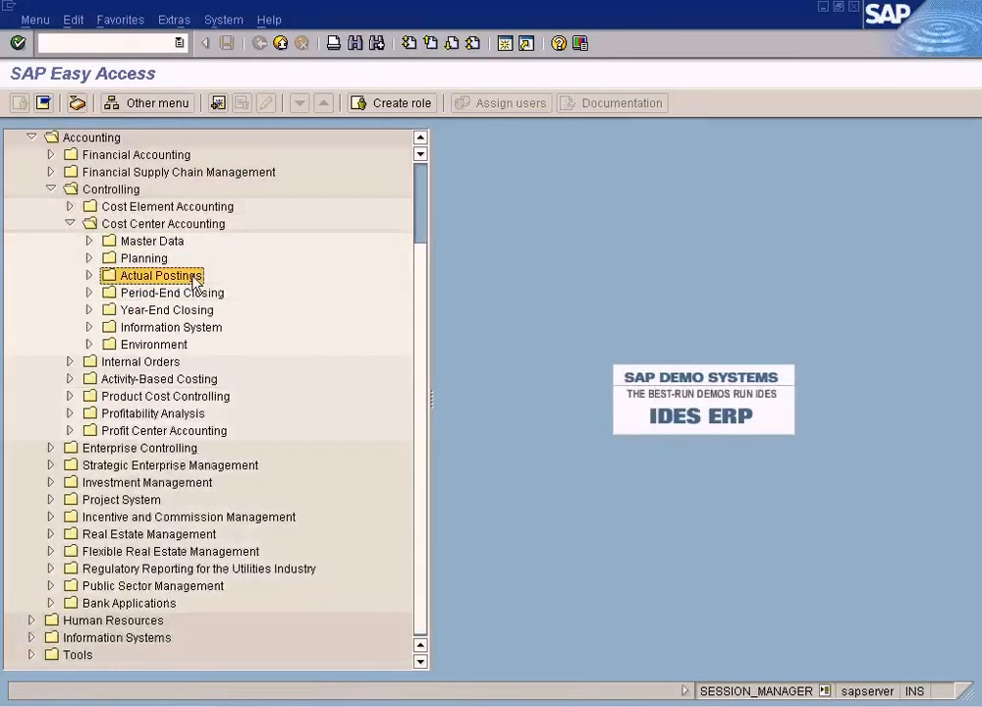
left_click(423, 145)
left_click(422, 145)
left_click(423, 145)
left_click(422, 145)
left_click(423, 146)
left_click(423, 145)
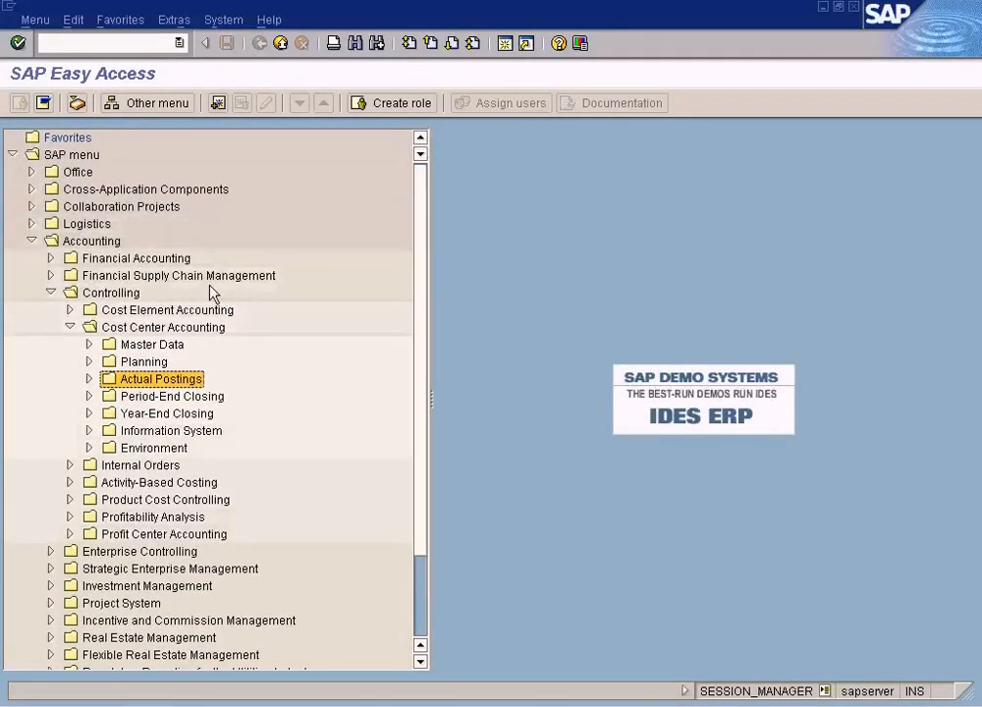
left_click(51, 259)
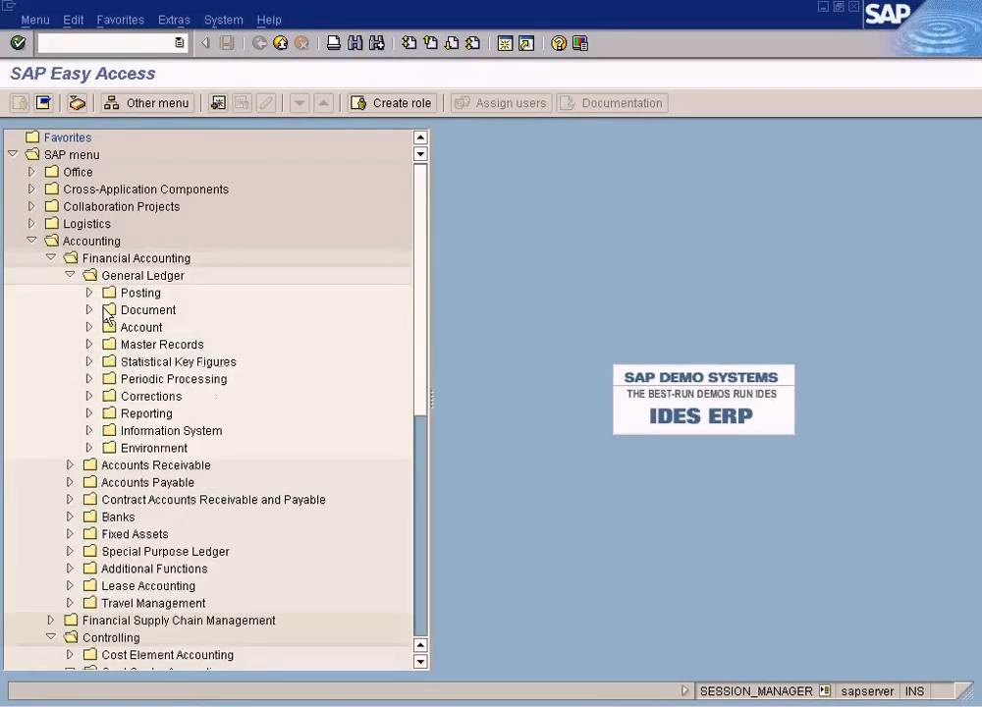
left_click(90, 293)
double_click(217, 310)
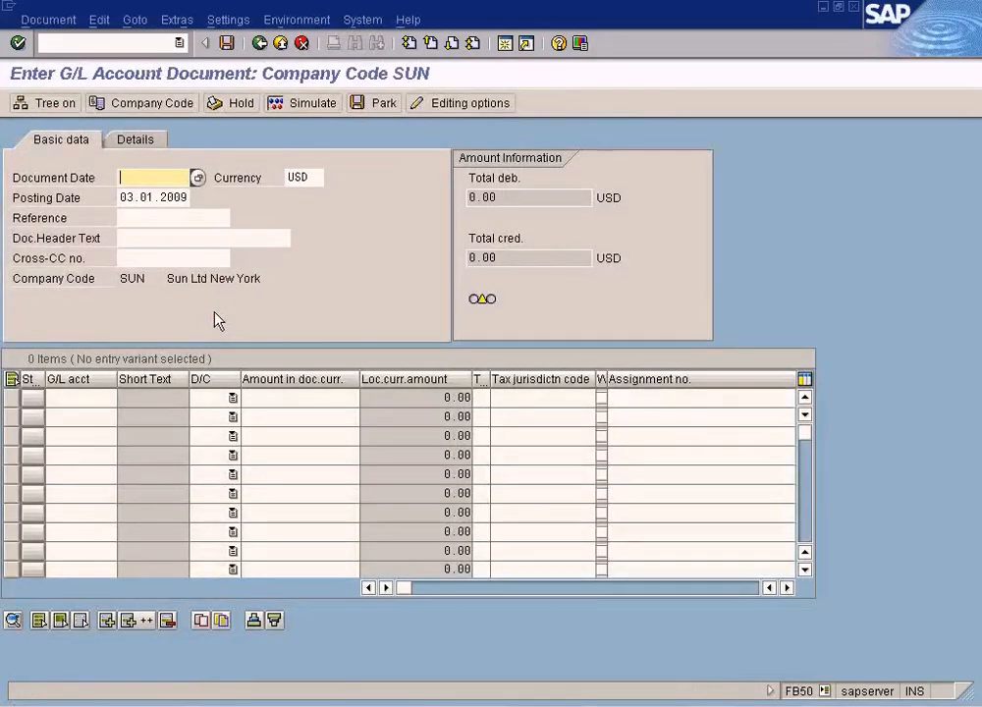
- Copy the posting date 03.01.2009 into the Document Date field
left_click_drag(120, 196, 213, 197)
key("ctrl+c")
left_click(151, 176)
key("ctrl+v")
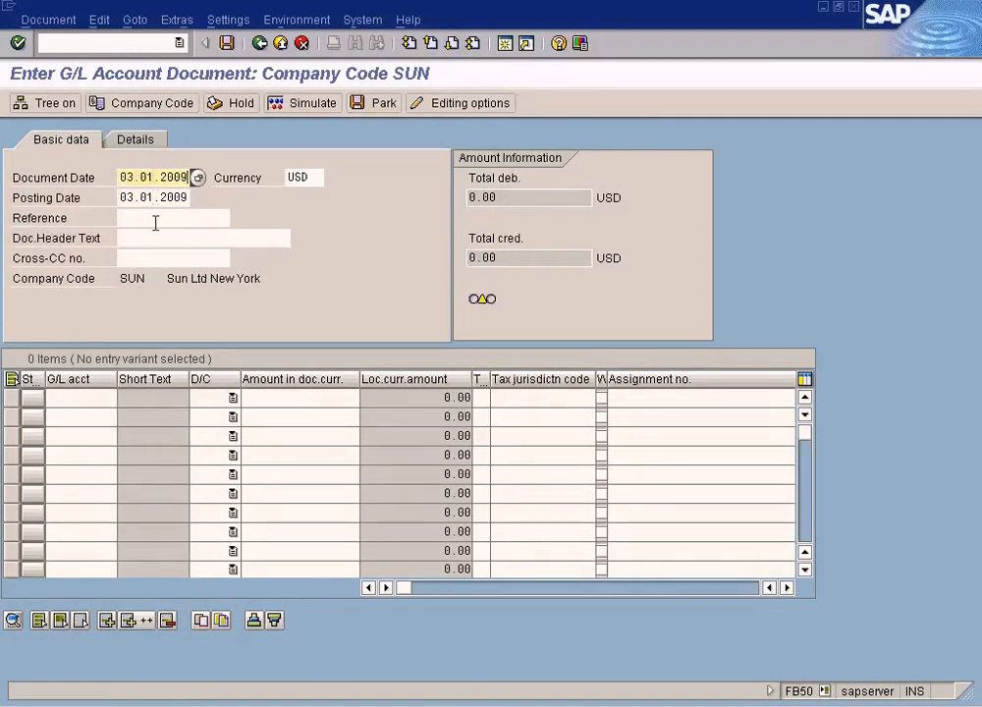
- Pick G/L account 800001 Other Expenses for the first line item from the account search help
left_click(99, 397)
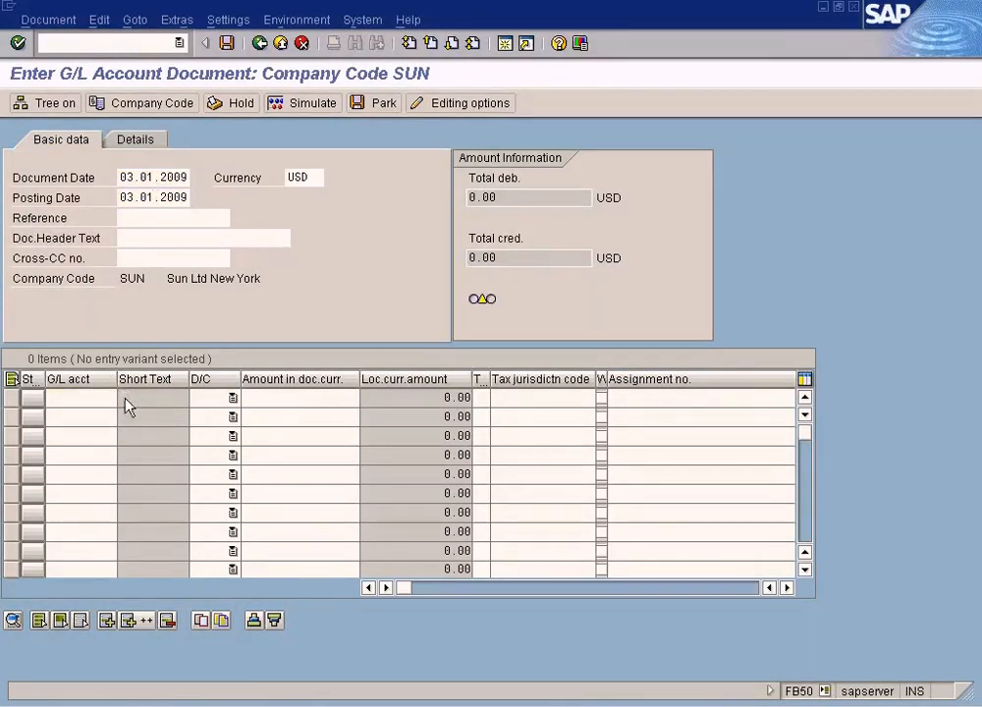
key("F4")
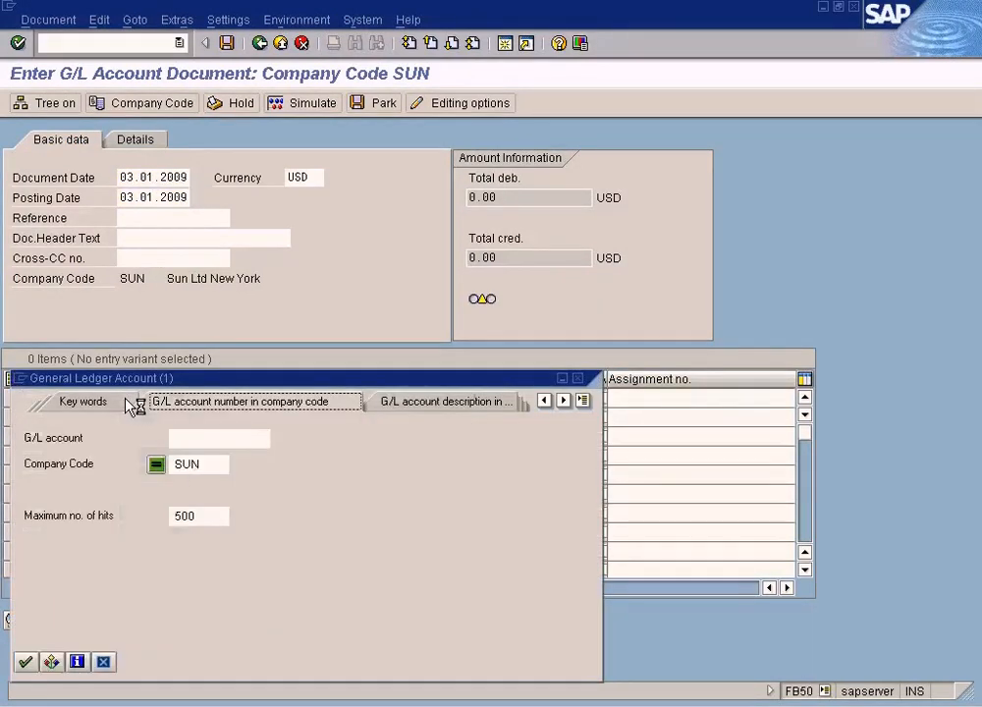
left_click(26, 662)
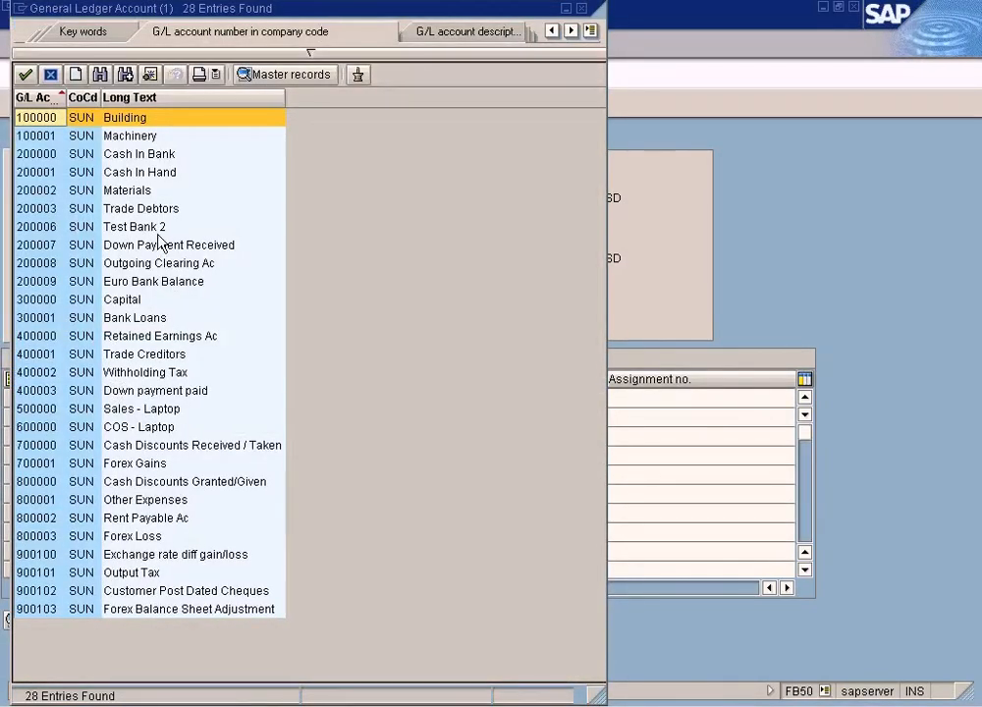
double_click(147, 500)
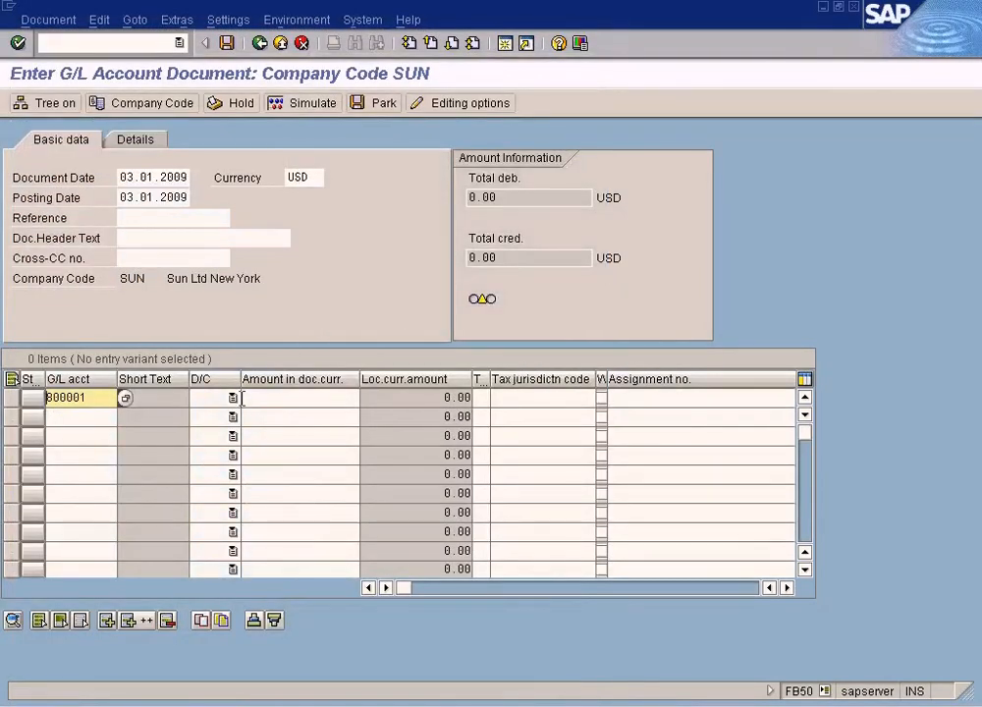
- Make the first line a Debit of 1000 assigned to cost center DEPT1
left_click(233, 398)
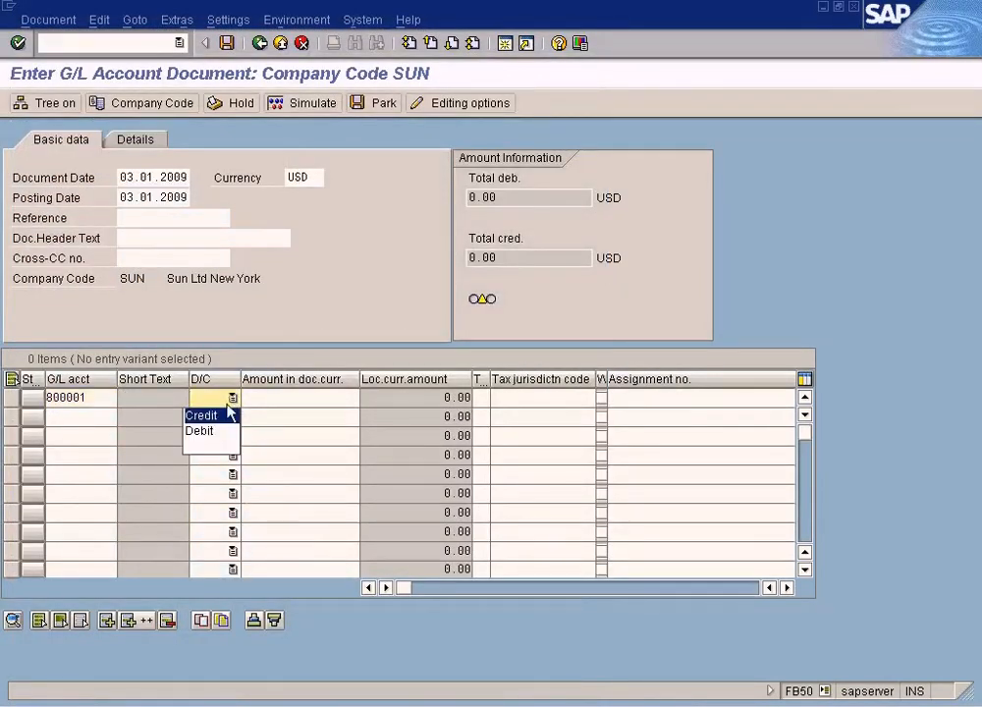
left_click(208, 431)
left_click(287, 397)
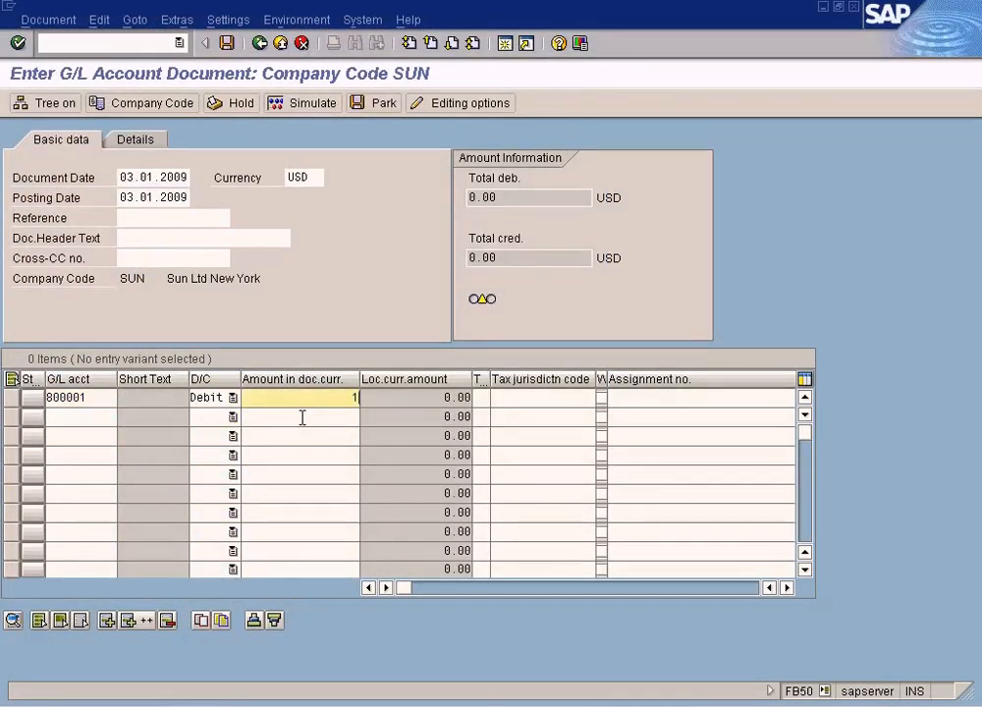
type("1000")
key("Tab")
key("Tab")
key("Tab")
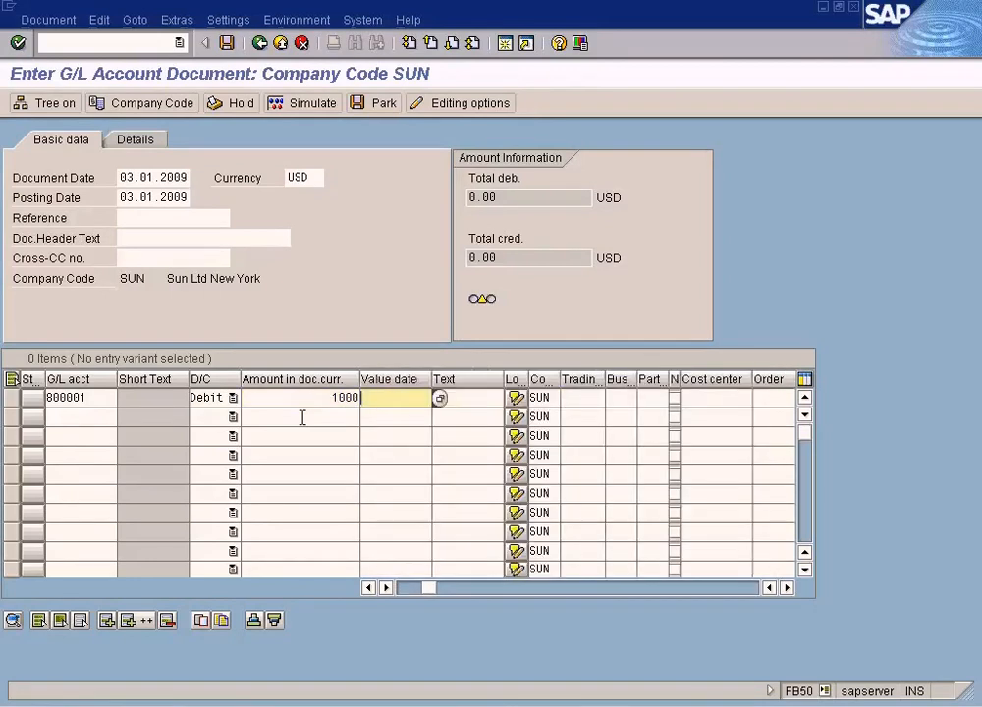
key("Tab")
key("Tab")
key("Tab")
key("Tab")
key("Tab")
key("Tab")
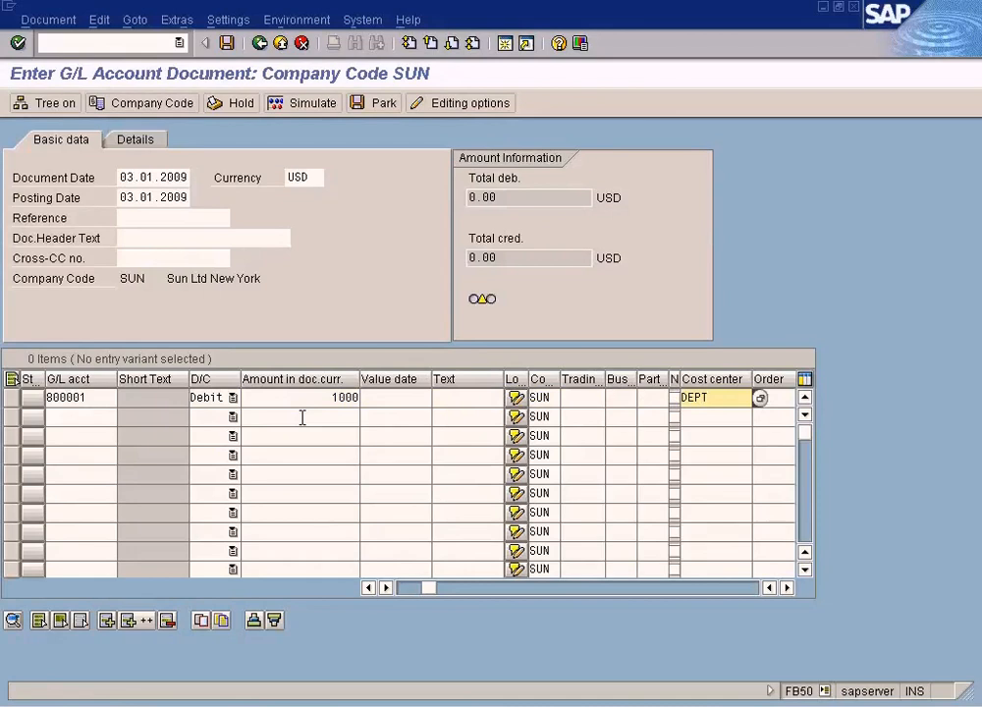
left_click(329, 413)
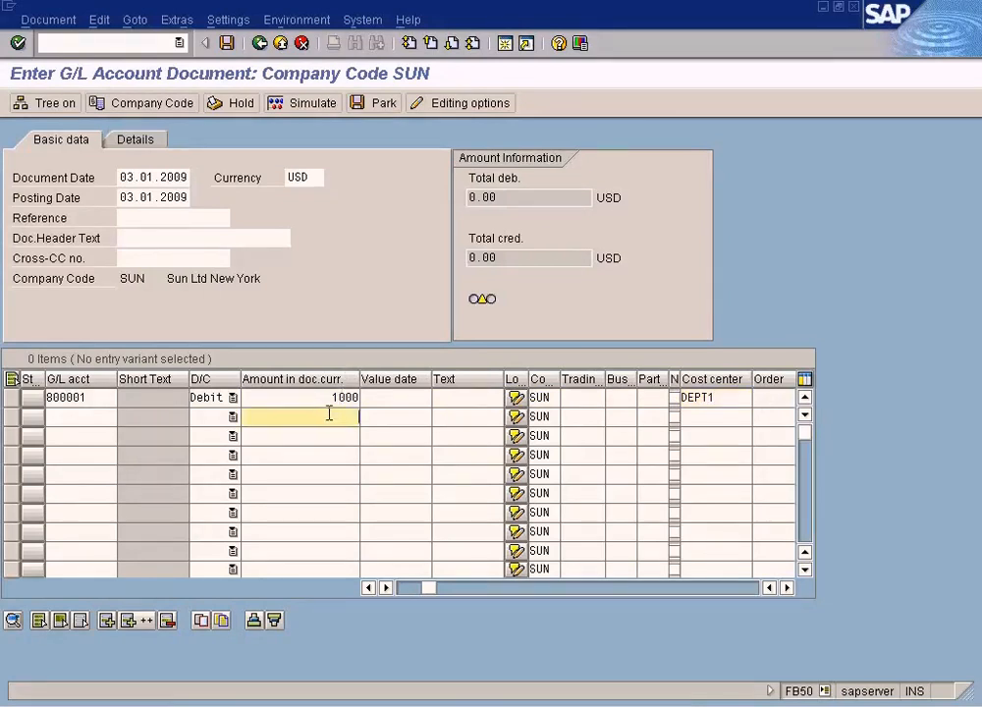
left_click(722, 397)
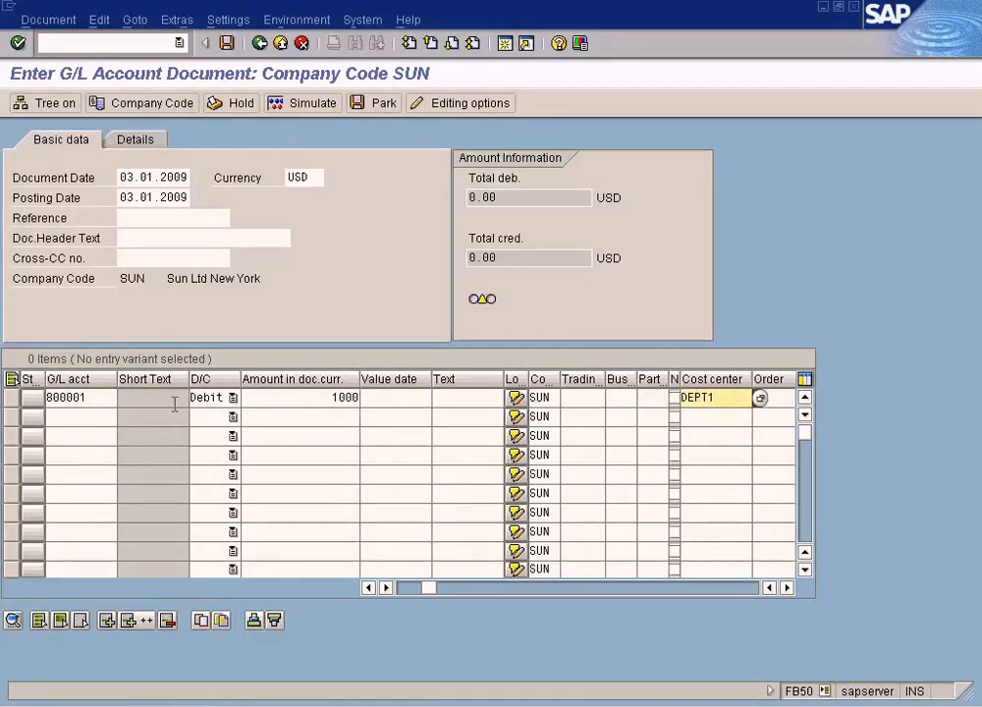
- Pick G/L account 200001 Cash In Hand for the second line item from the account search help
left_click(97, 412)
left_click(125, 418)
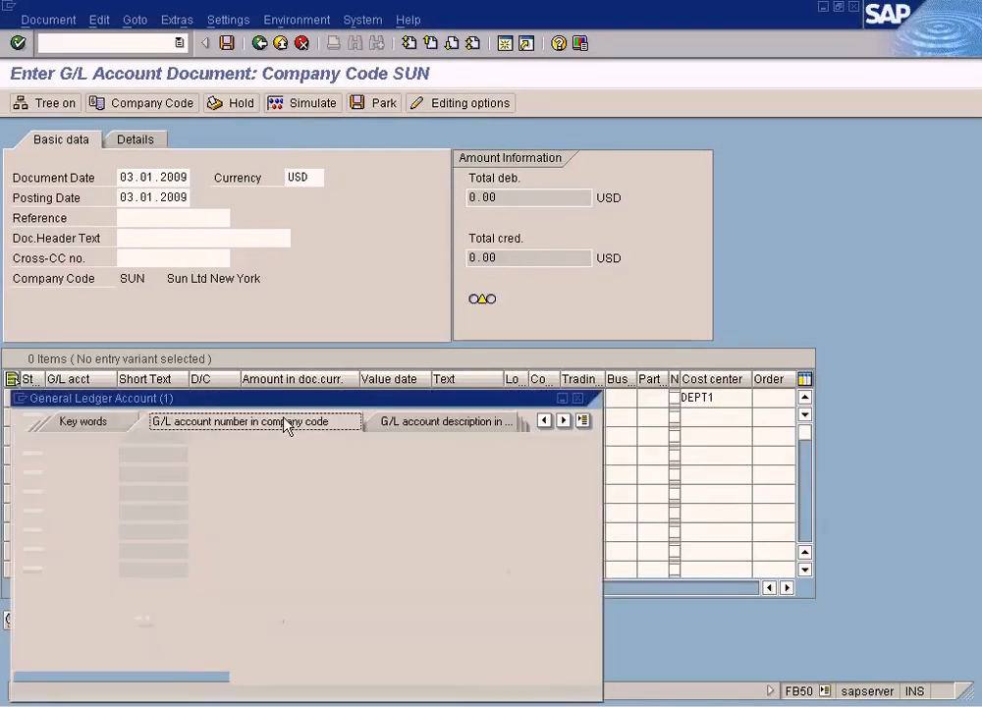
key("Return")
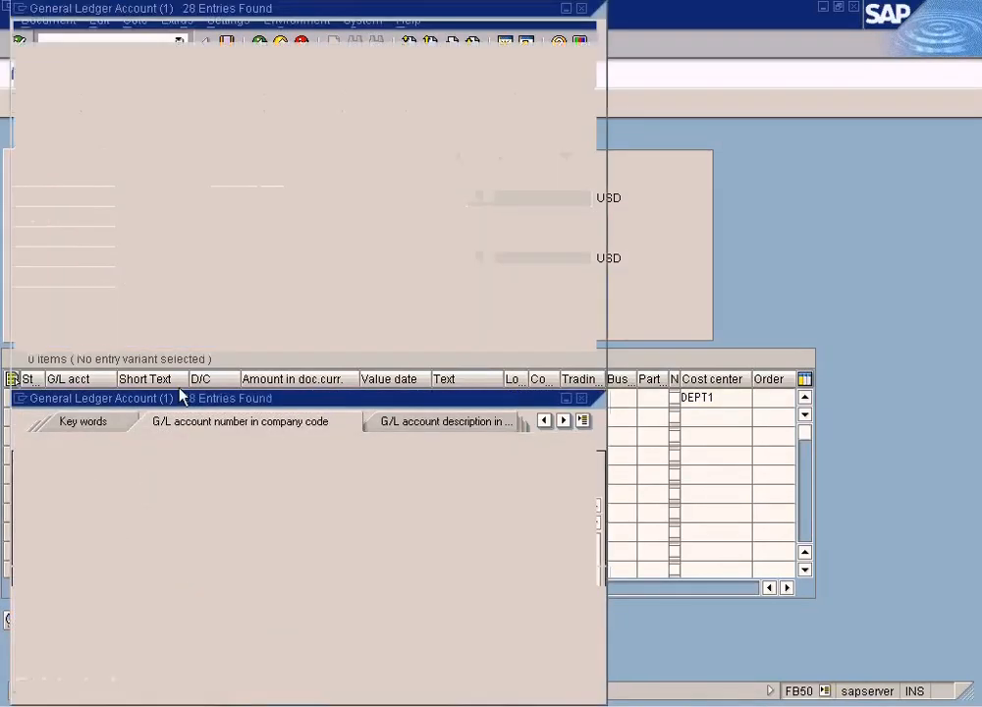
double_click(191, 175)
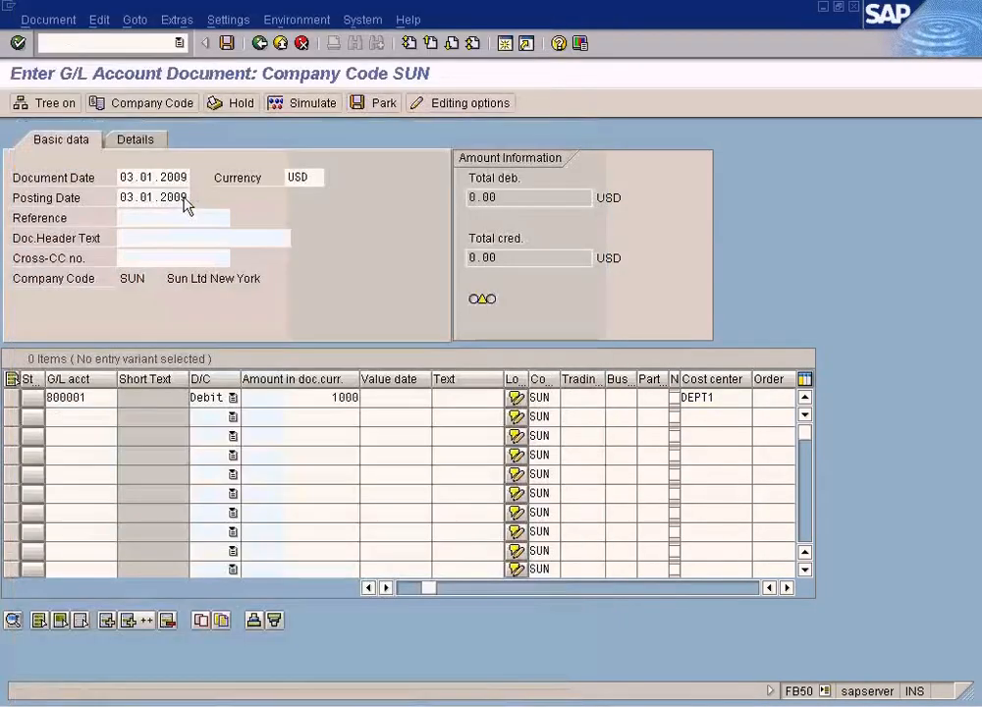
- Make the second line a Credit of 1000
left_click(233, 416)
left_click(206, 435)
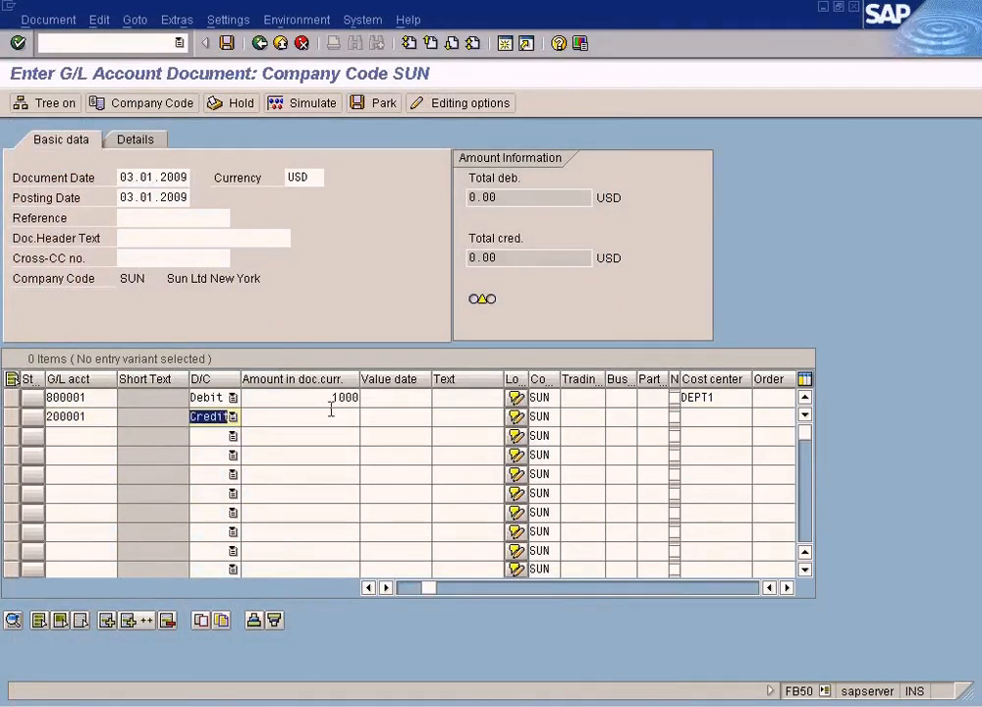
left_click(334, 400)
left_click(333, 415)
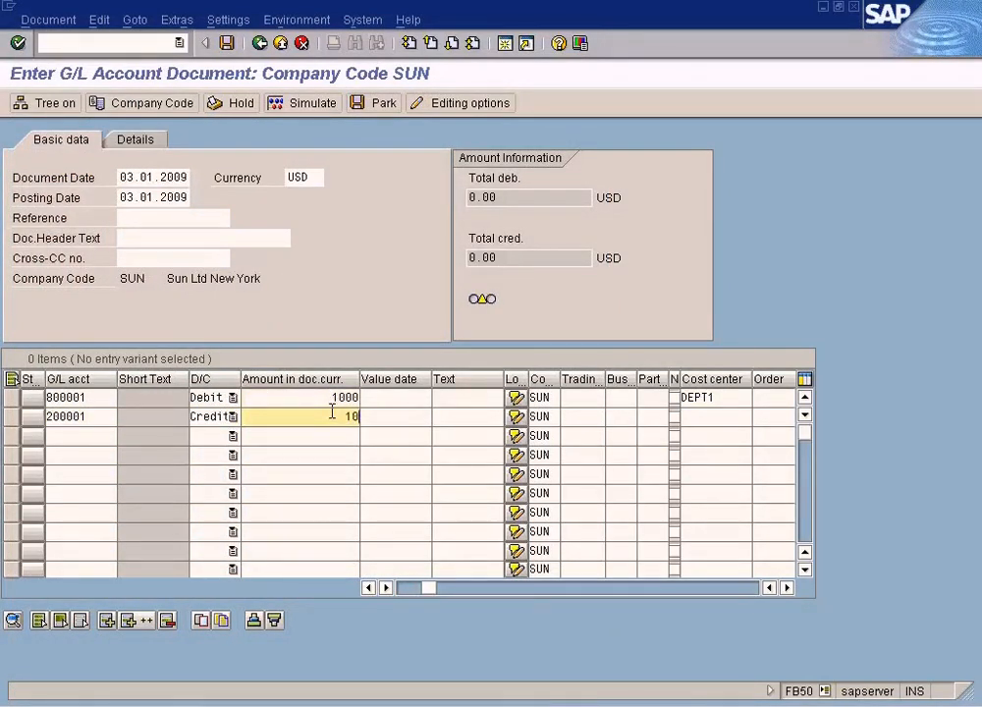
key("Tab")
key("Tab")
key("Tab")
key("Tab")
key("Tab")
key("Tab")
key("Tab")
key("Tab")
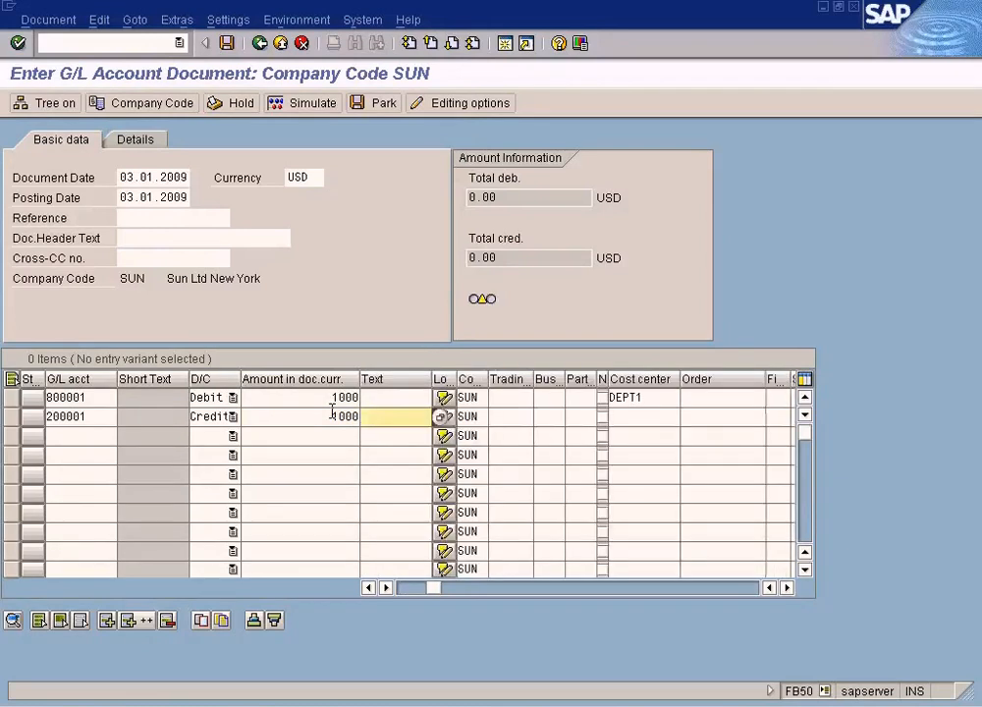
key("Tab")
key("Tab")
key("Tab")
key("Tab")
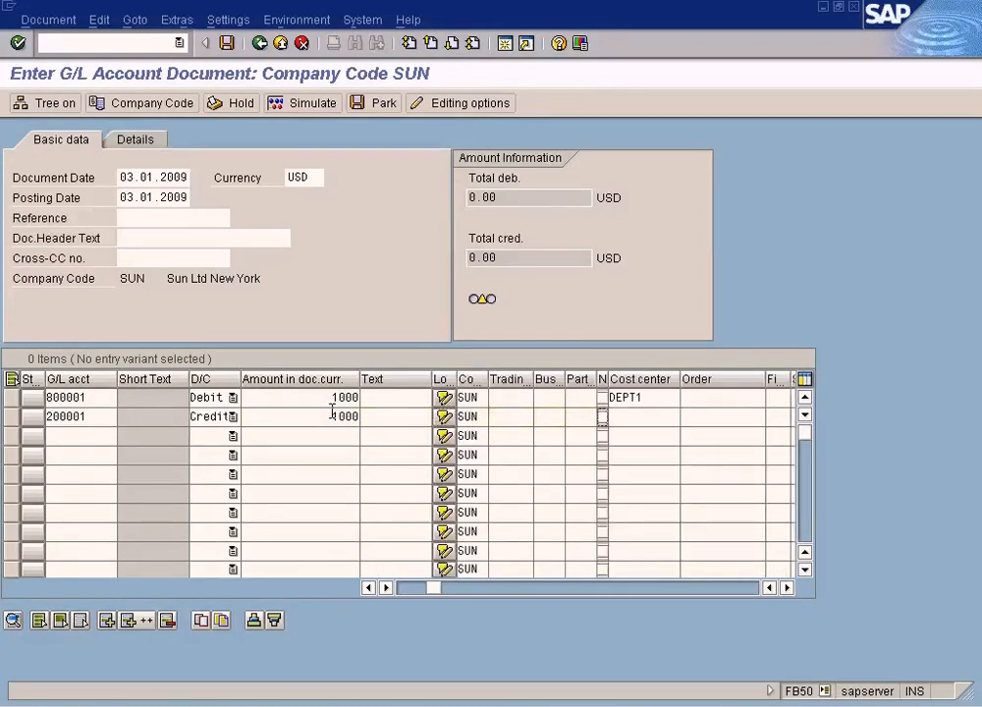
- Simulate the document and enter 03.01.2009 as the Cash In Hand item's due-on date
left_click(297, 110)
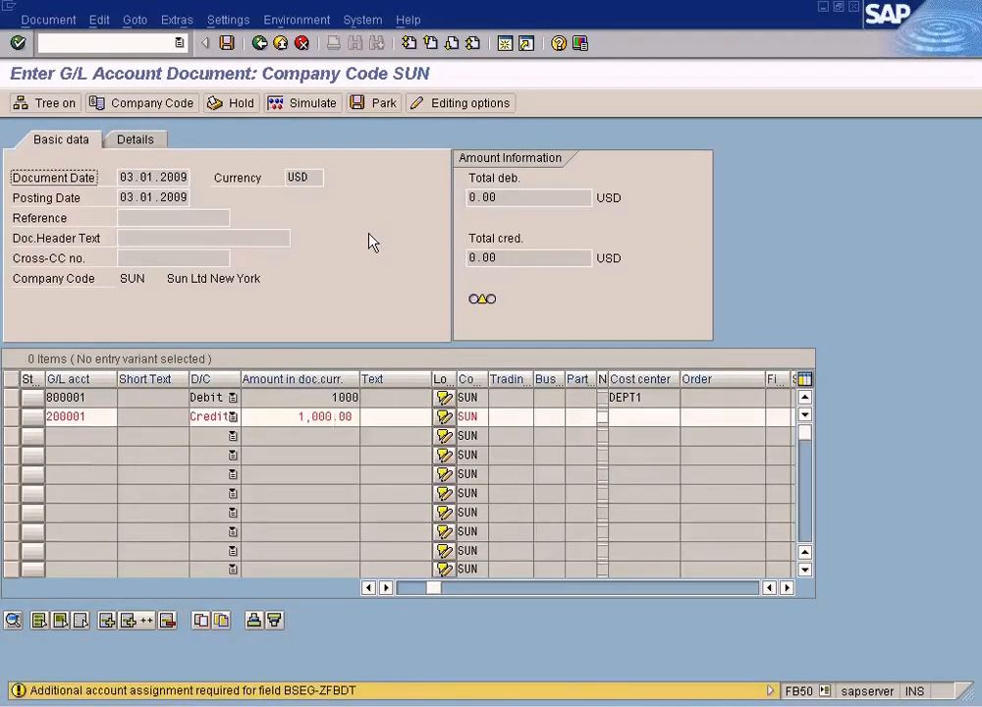
left_click(323, 416)
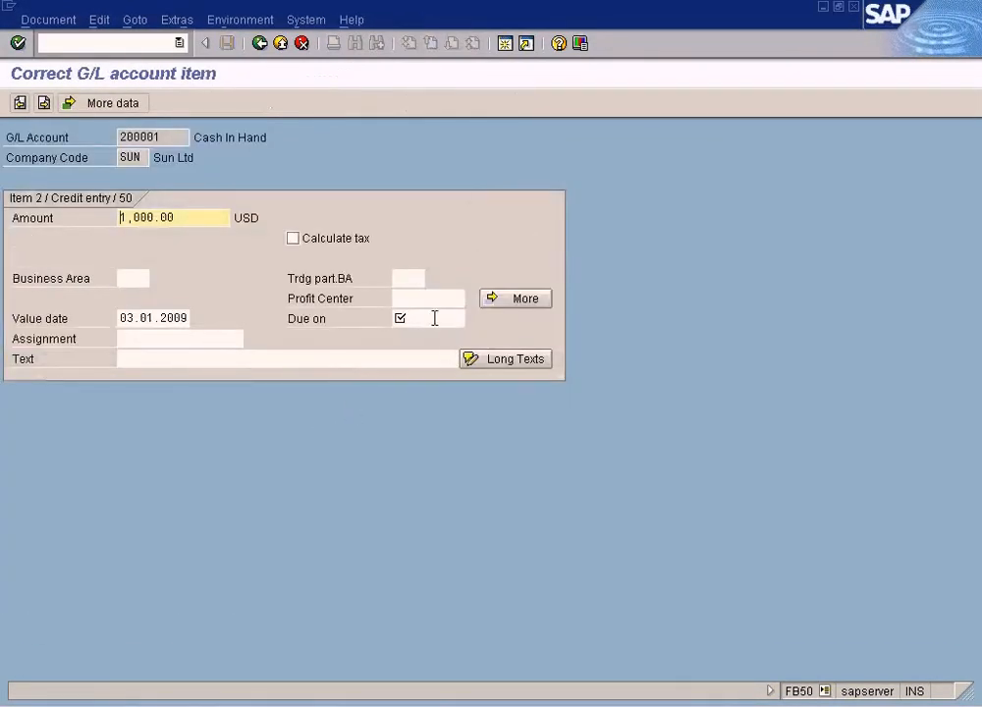
left_click(457, 318)
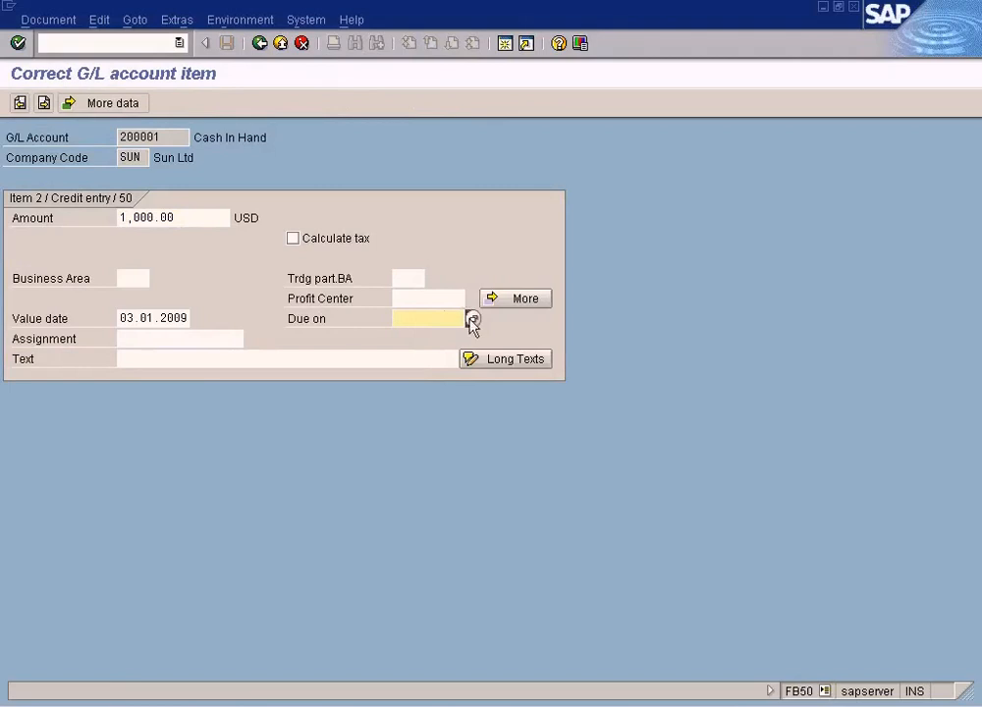
left_click(471, 321)
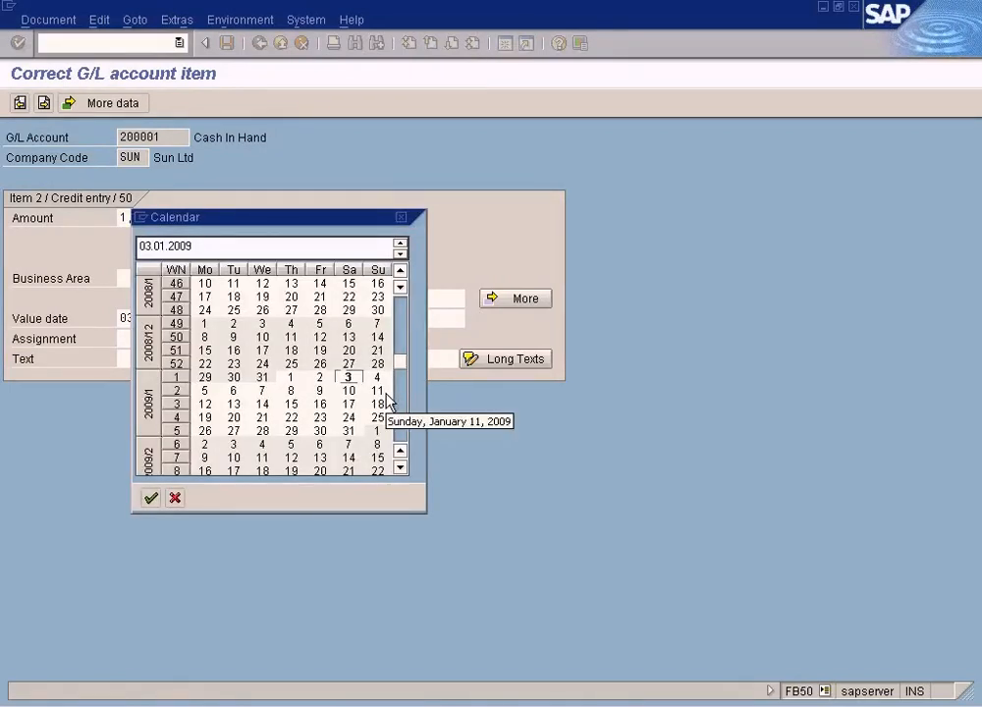
key("Return")
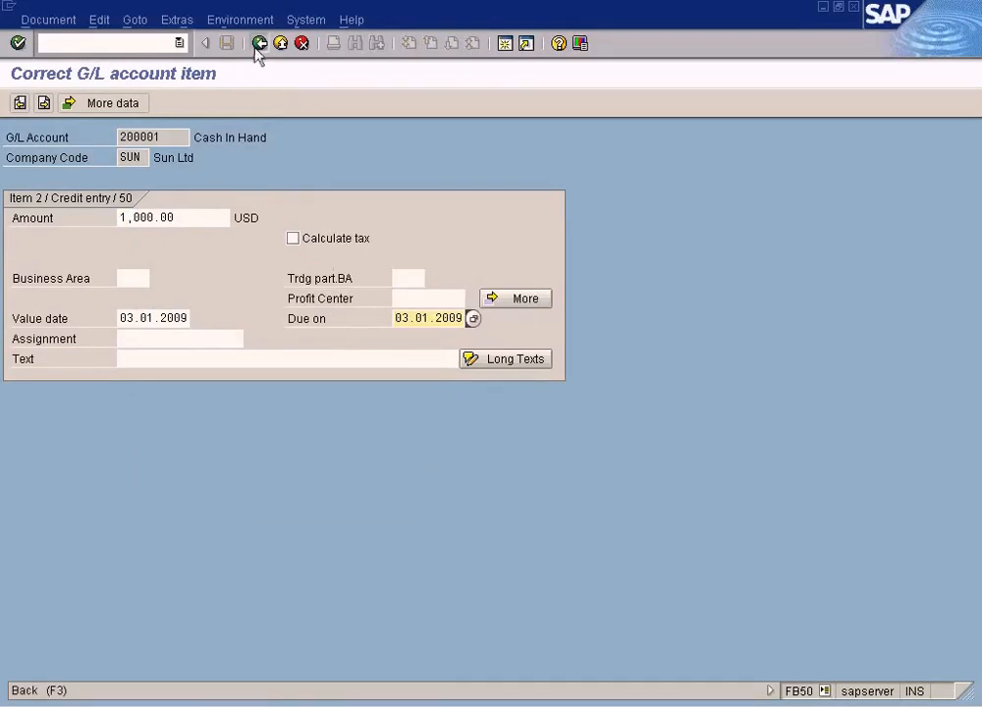
left_click(259, 43)
- Simulate the document again and post it
left_click(330, 103)
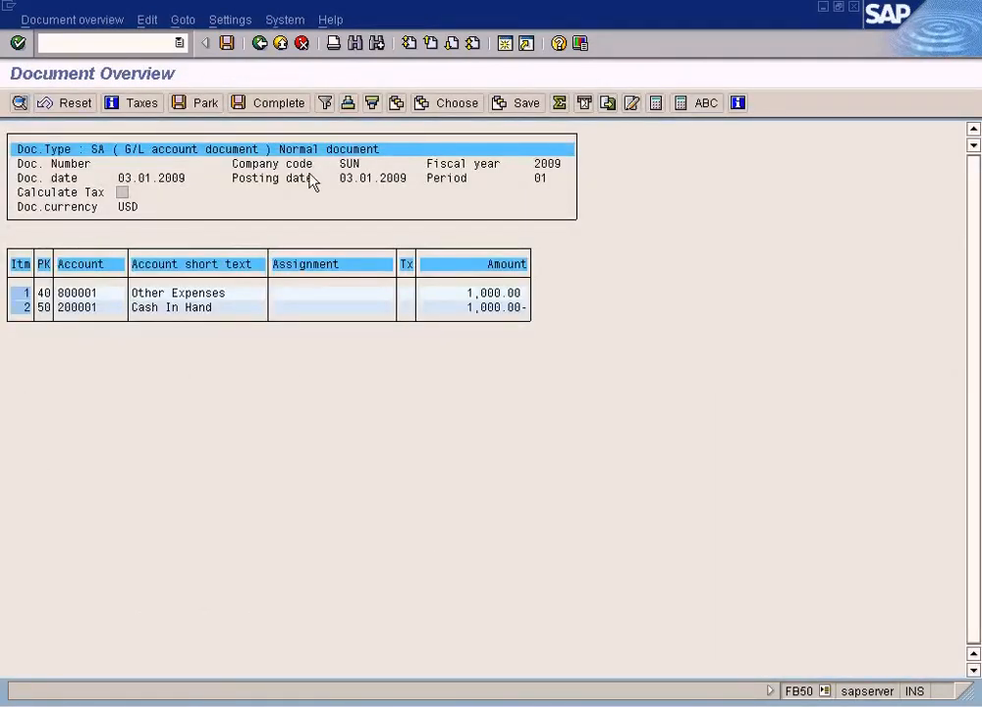
left_click(403, 267)
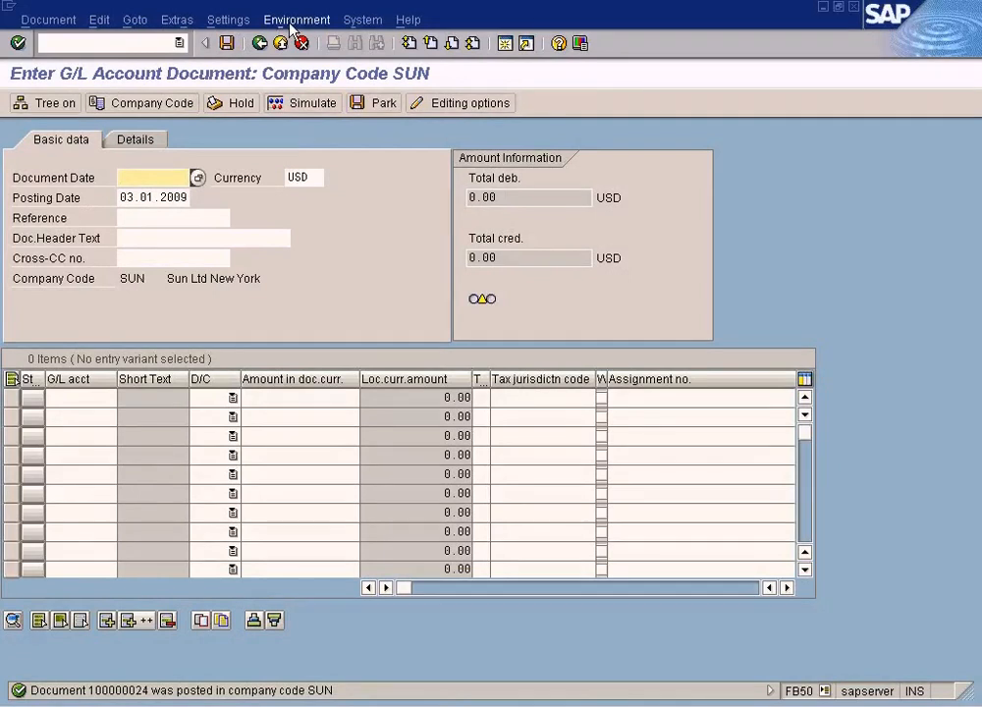
- Try to display the posted document 100000024 for company code SUN, fiscal year 2009
left_click(47, 20)
left_click(69, 62)
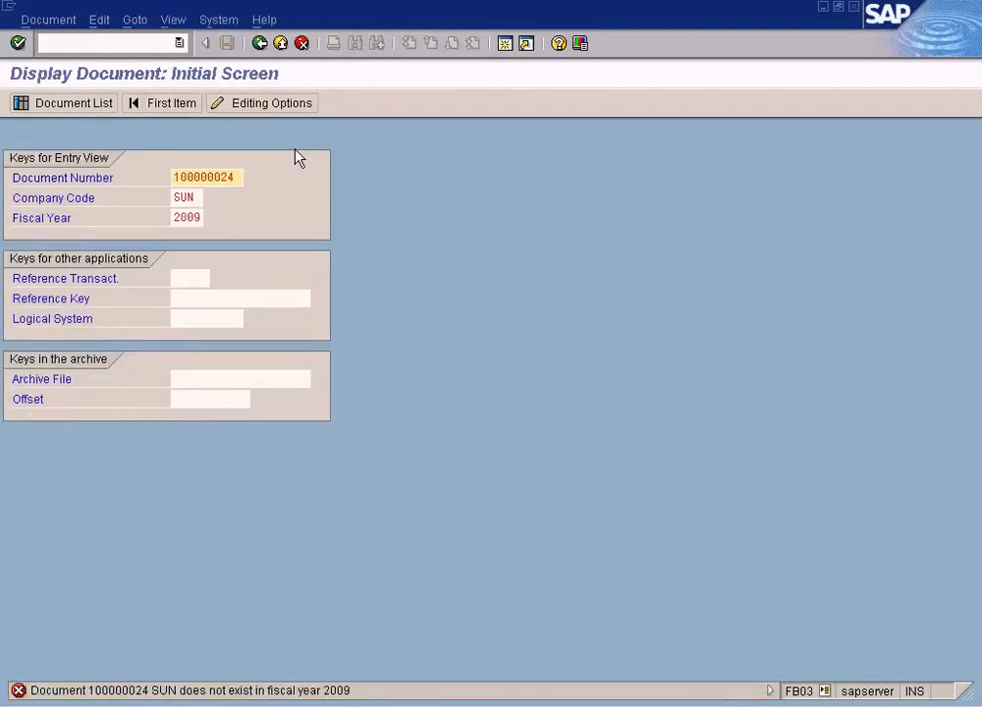
key("Return")
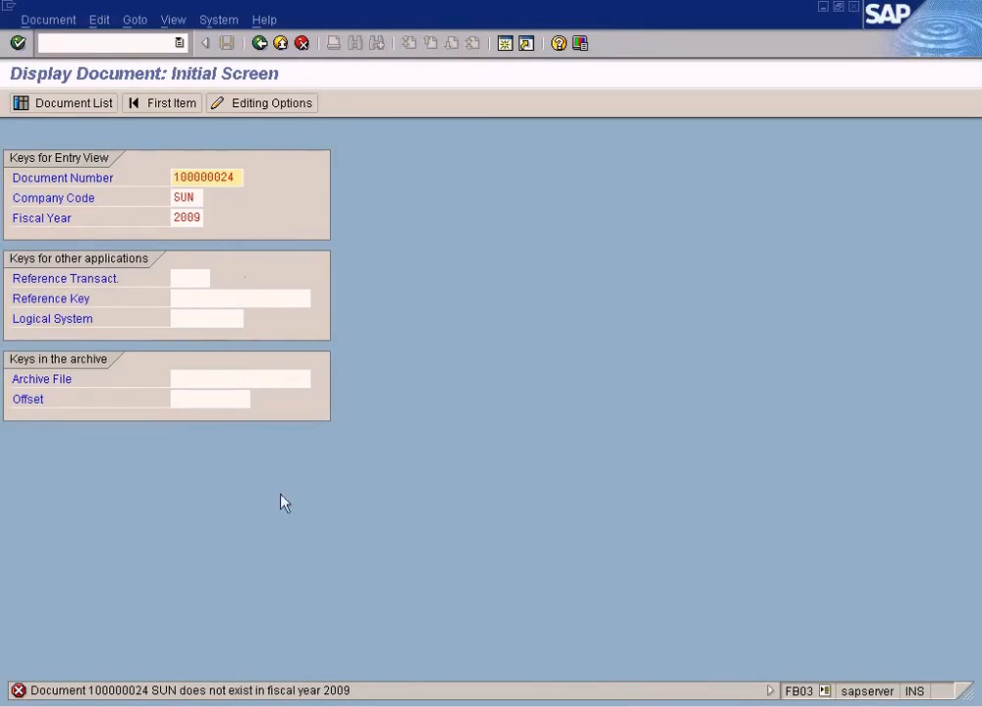
- Open the help for the status bar message and close it
double_click(324, 689)
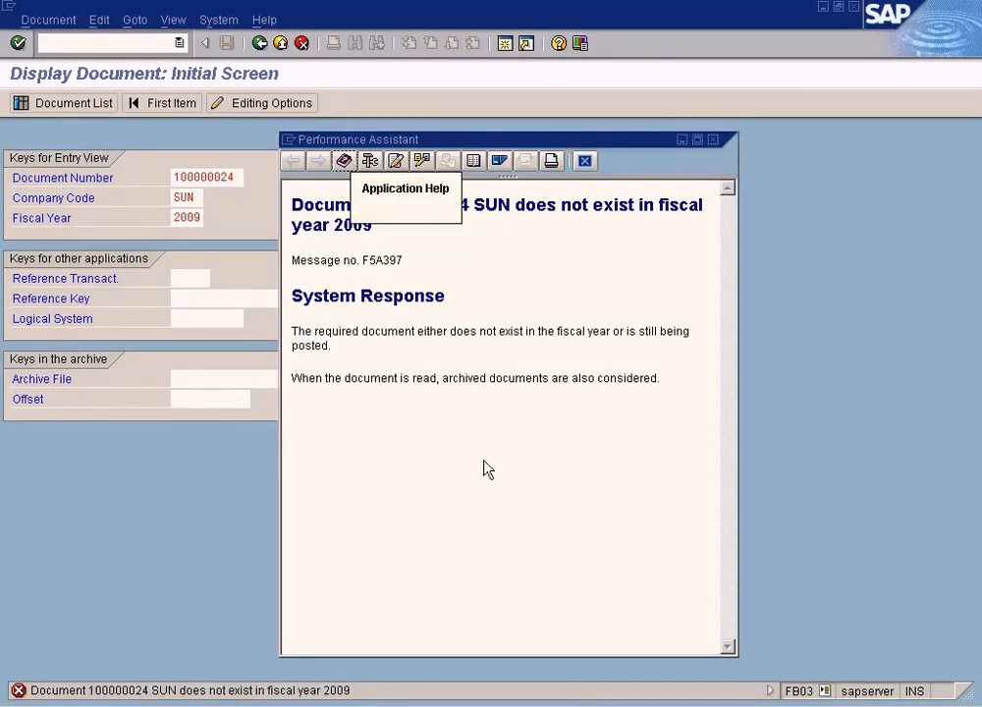
left_click(584, 162)
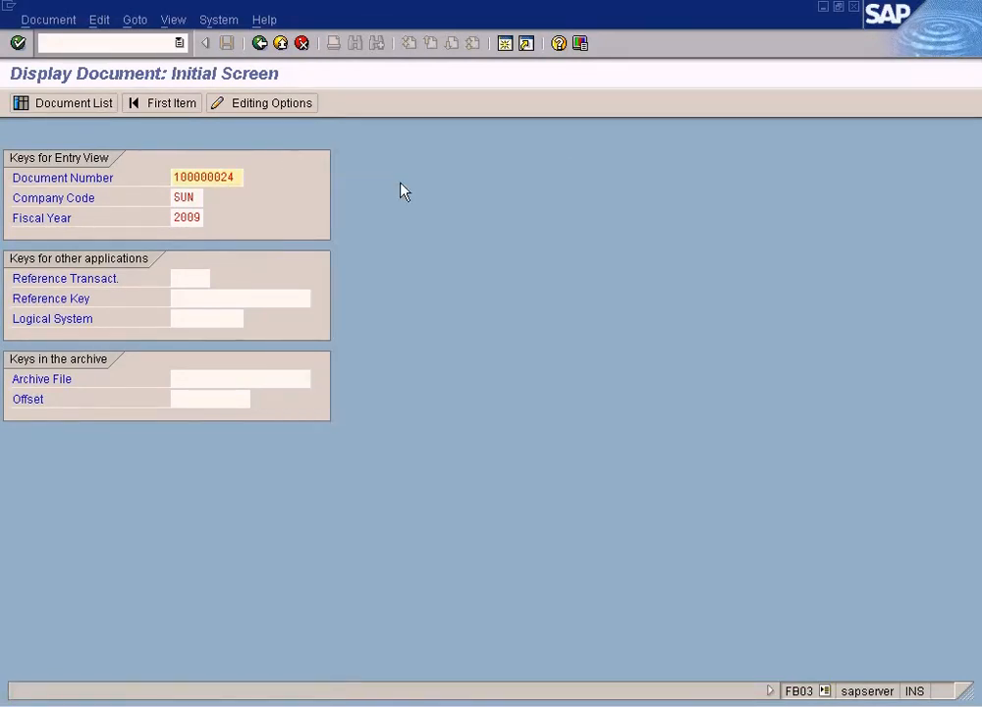
- Restart the document display transaction and show document 100000024 for company code SUN, fiscal year 2009
left_click_drag(235, 178, 119, 176)
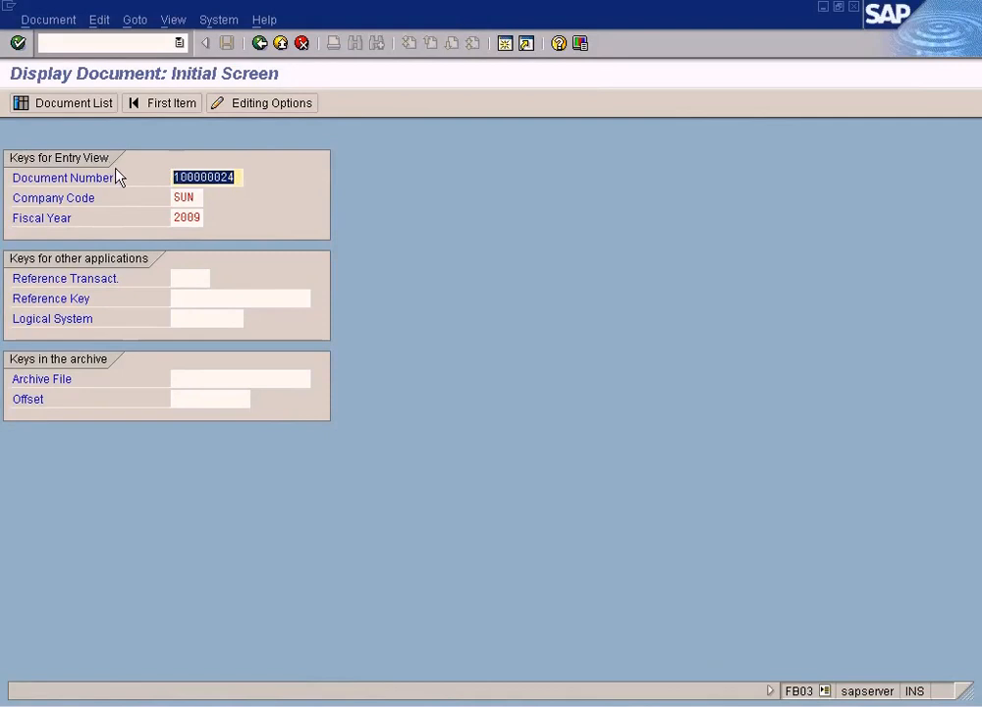
left_click(146, 44)
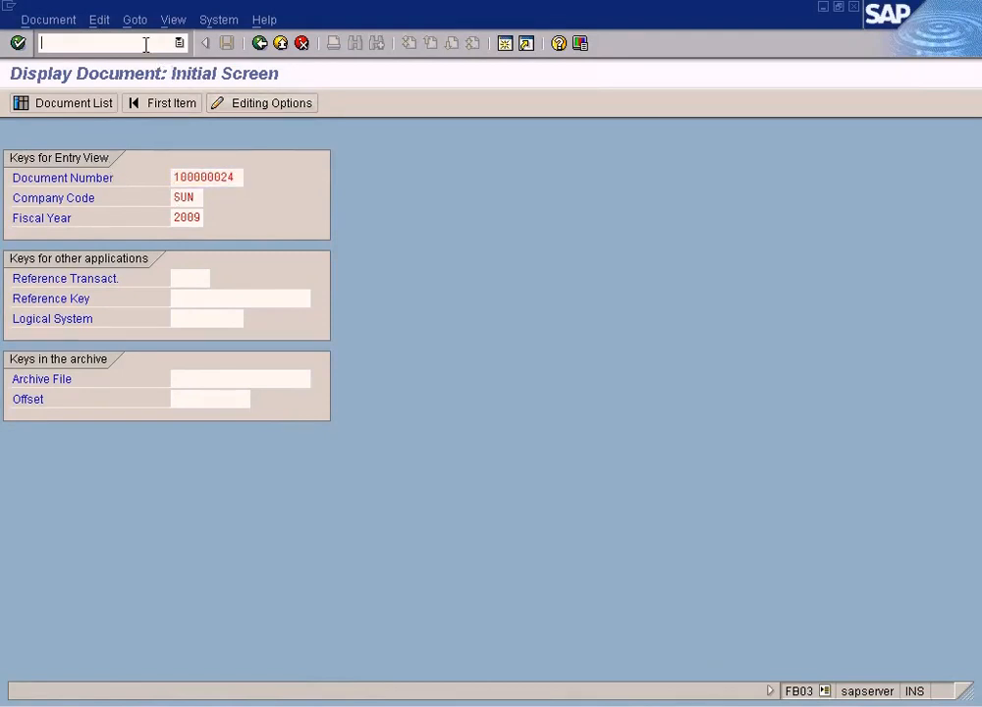
type("/nfb03")
key("Return")
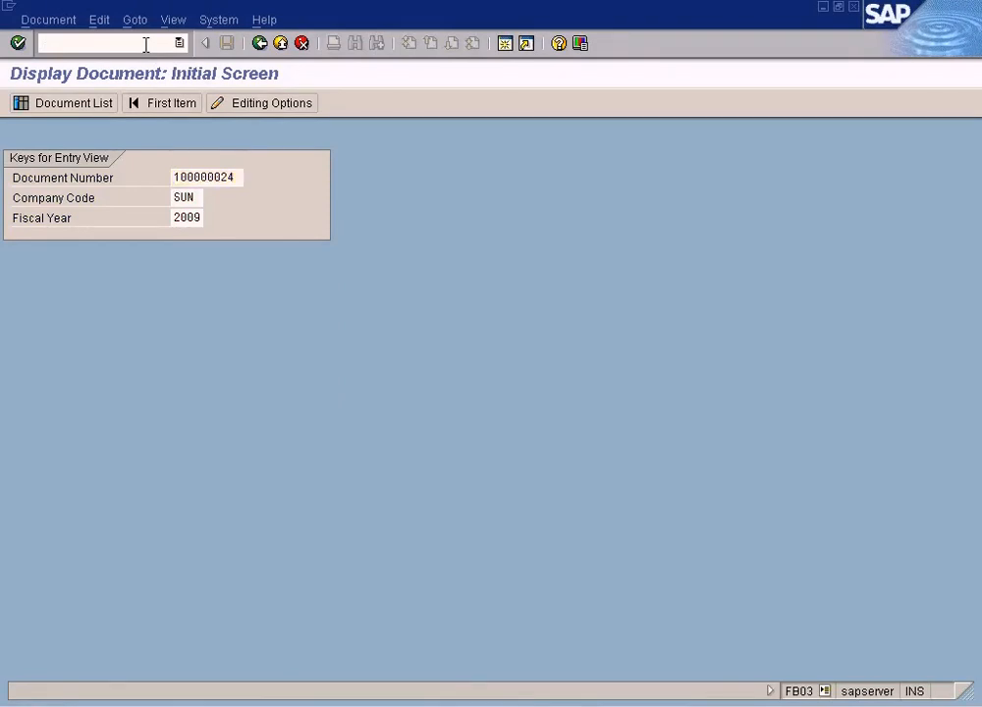
key("Return")
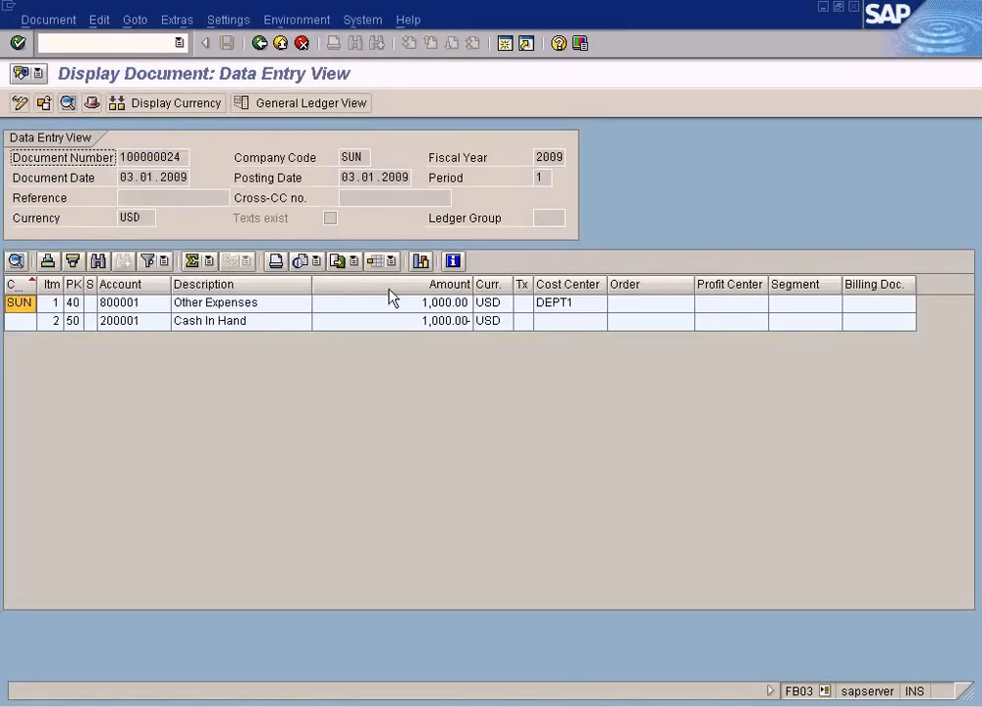
- Open the list of accounting documents linked to the posted document
left_click(398, 306)
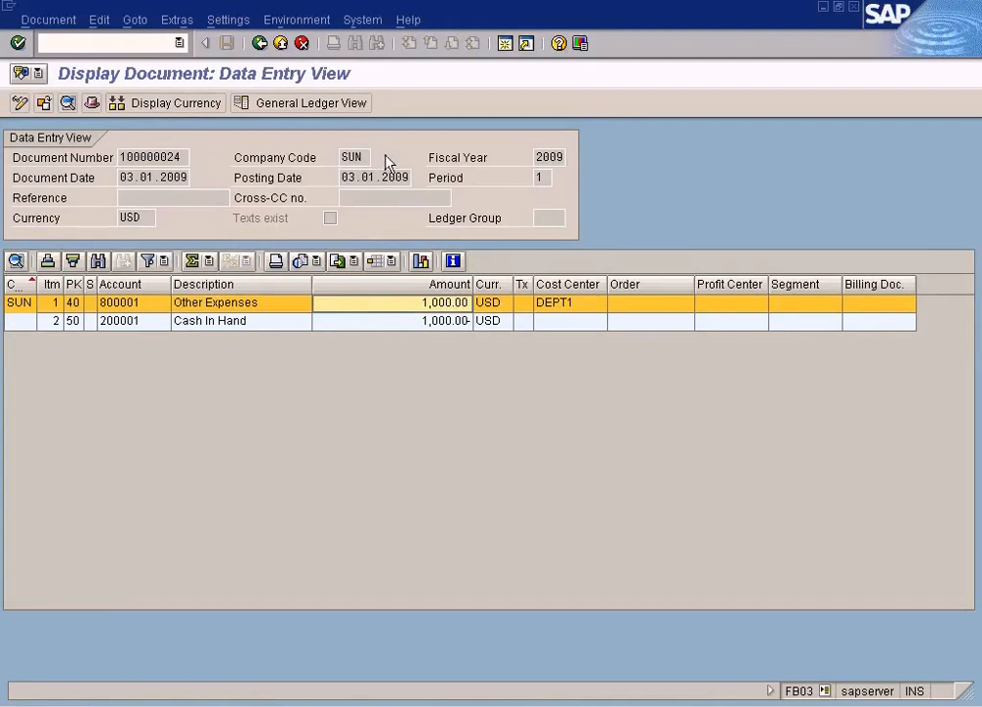
left_click(312, 23)
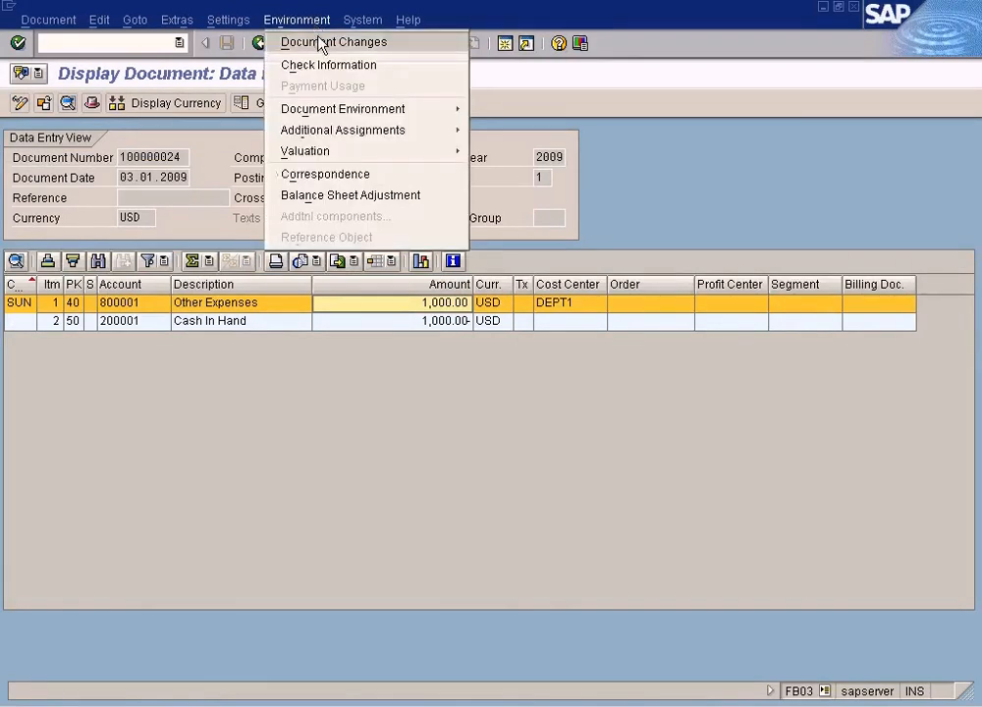
mouse_move(329, 132)
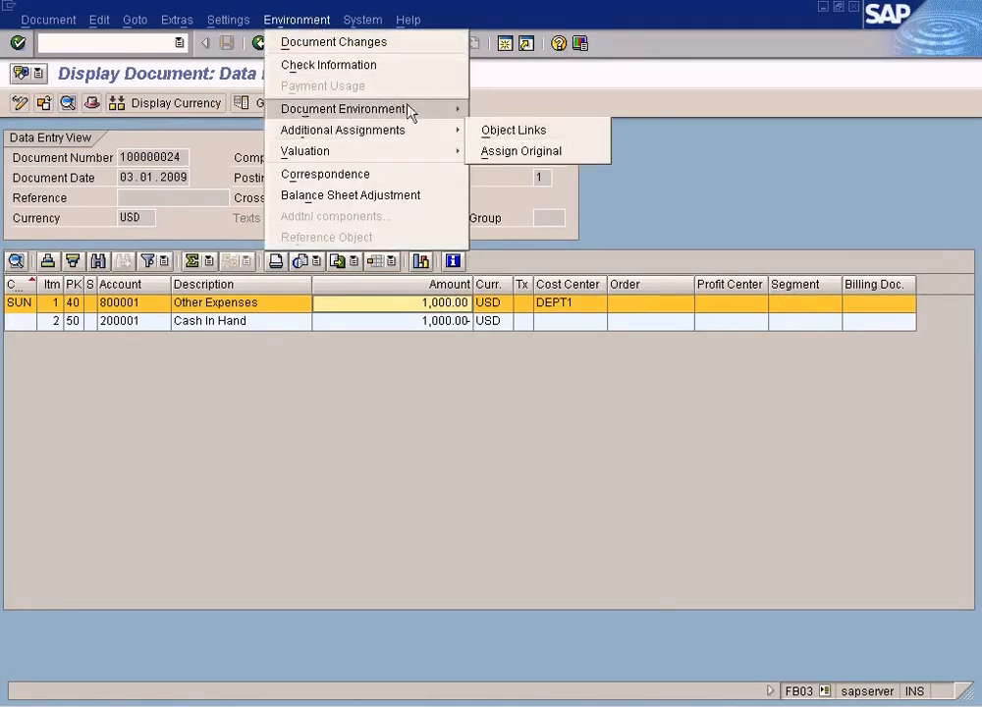
mouse_move(406, 108)
left_click(524, 133)
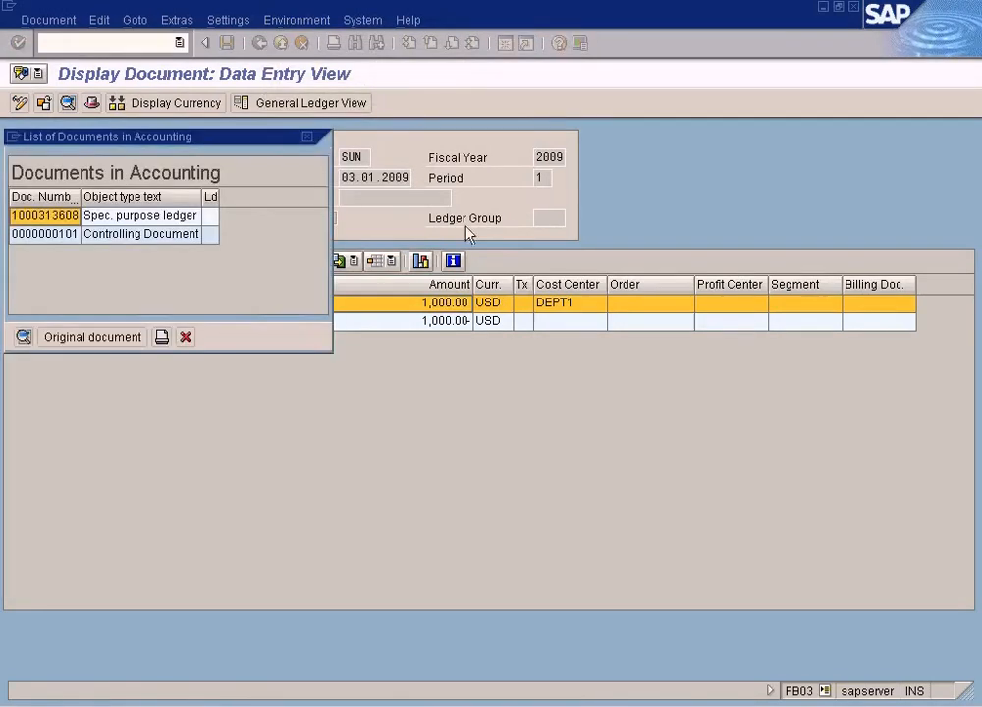
double_click(191, 236)
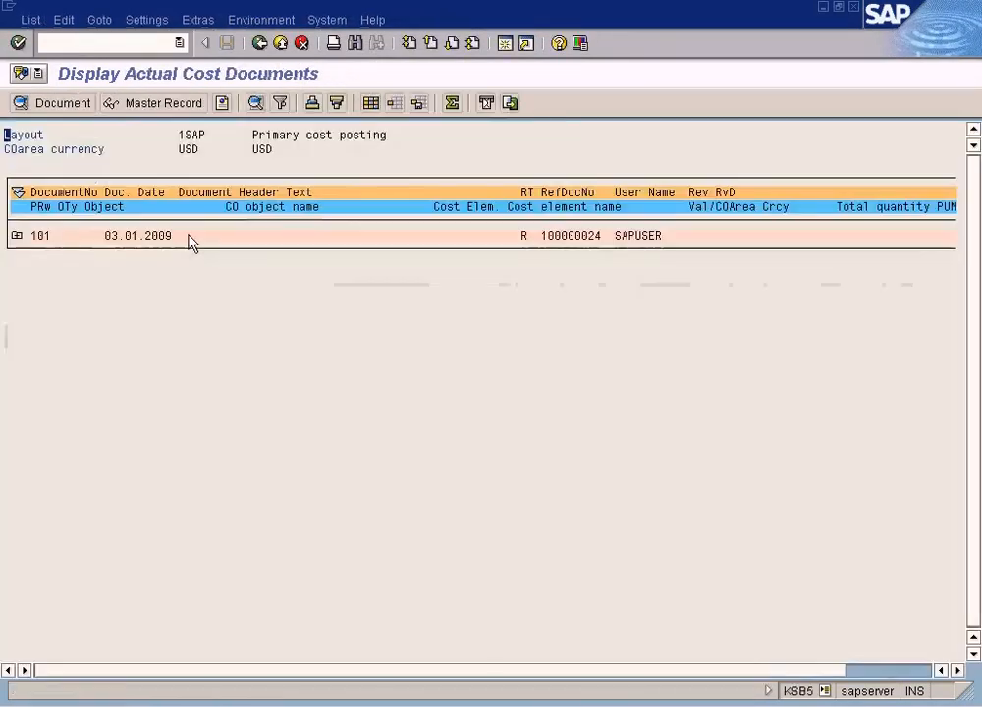
left_click(16, 236)
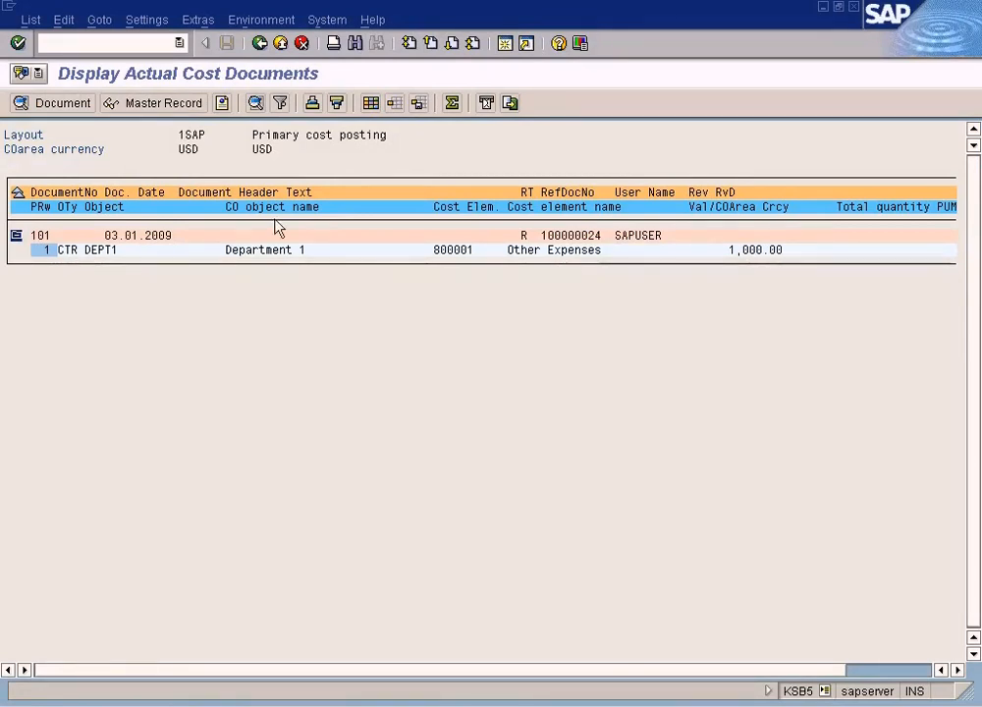
left_click(108, 249)
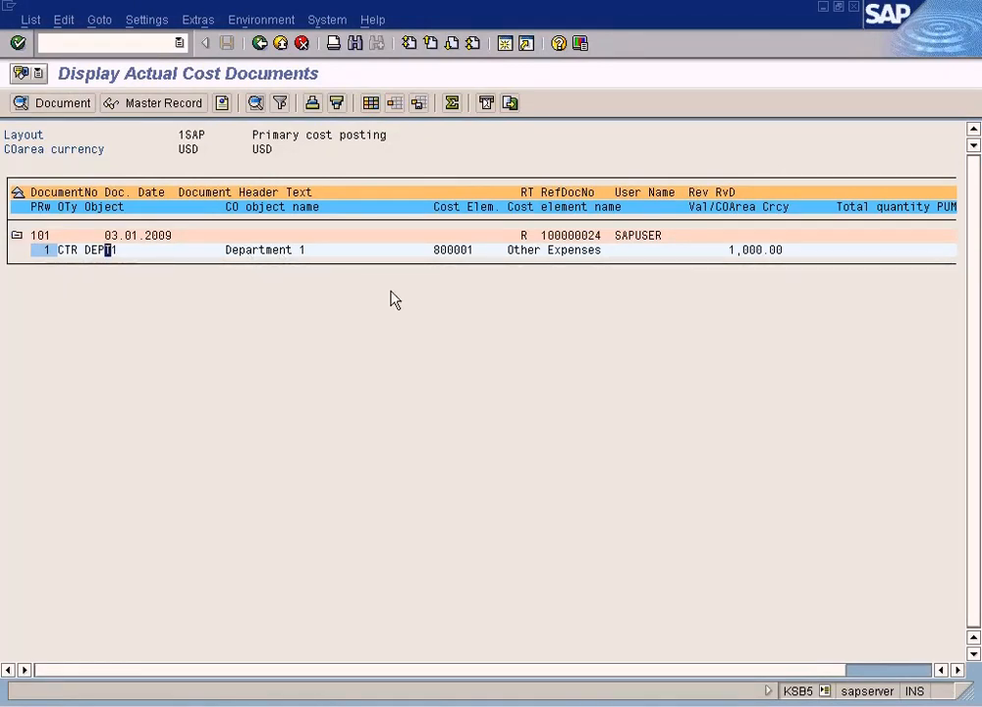
left_click(752, 252)
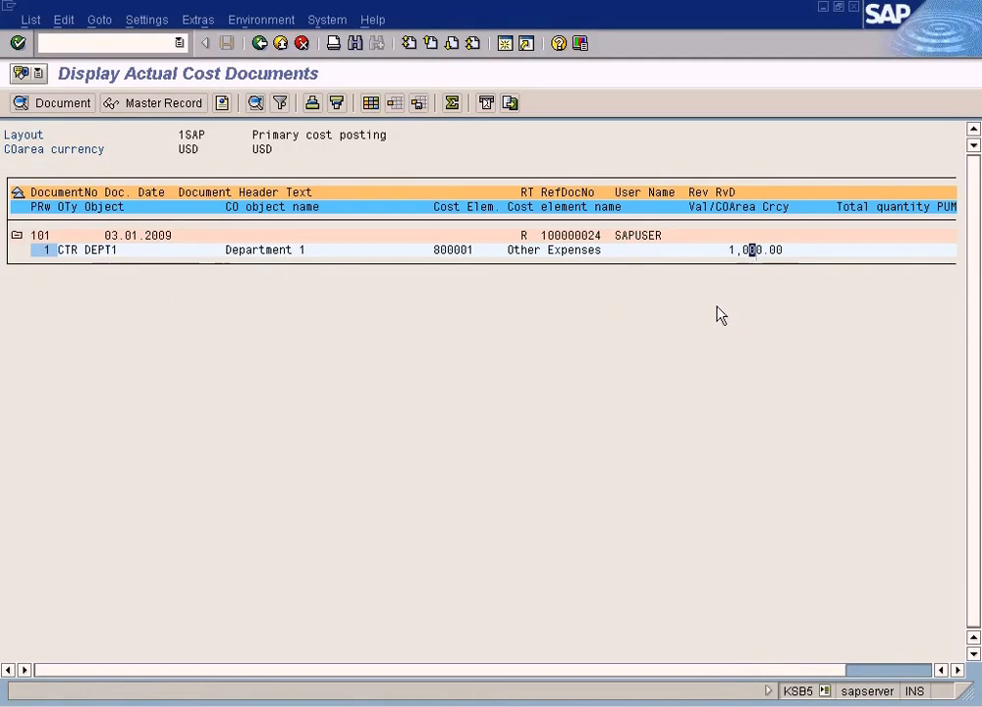
left_click(274, 44)
left_click(272, 297)
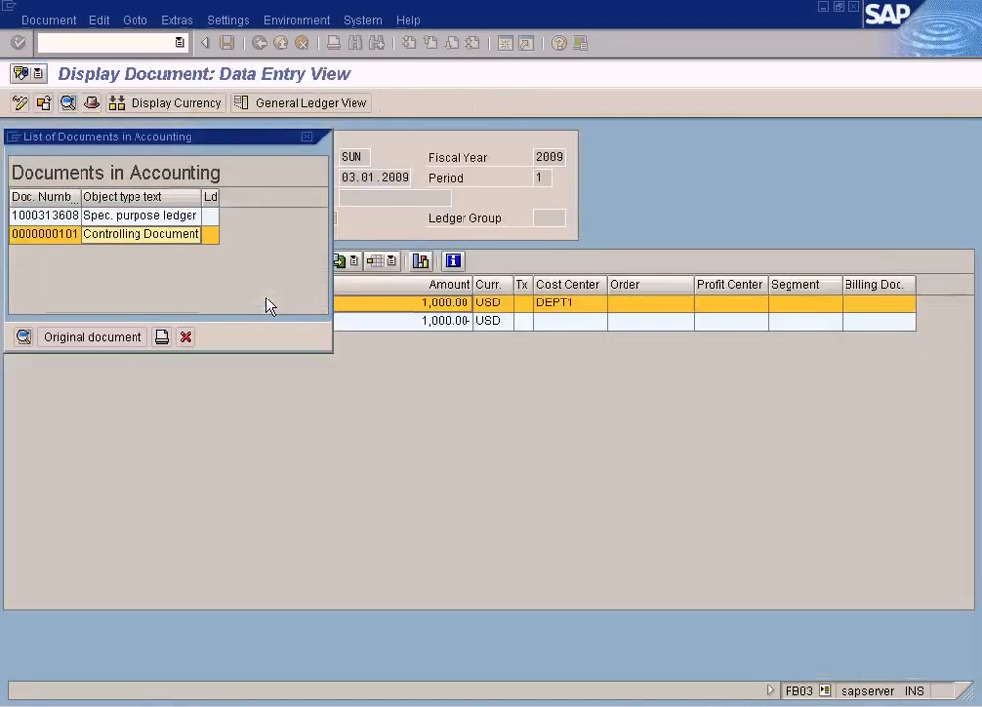
- Return to the main menu and expand Controlling's Cost Center Accounting, Actual Postings and Manual Reposting of Costs folders
left_click(186, 338)
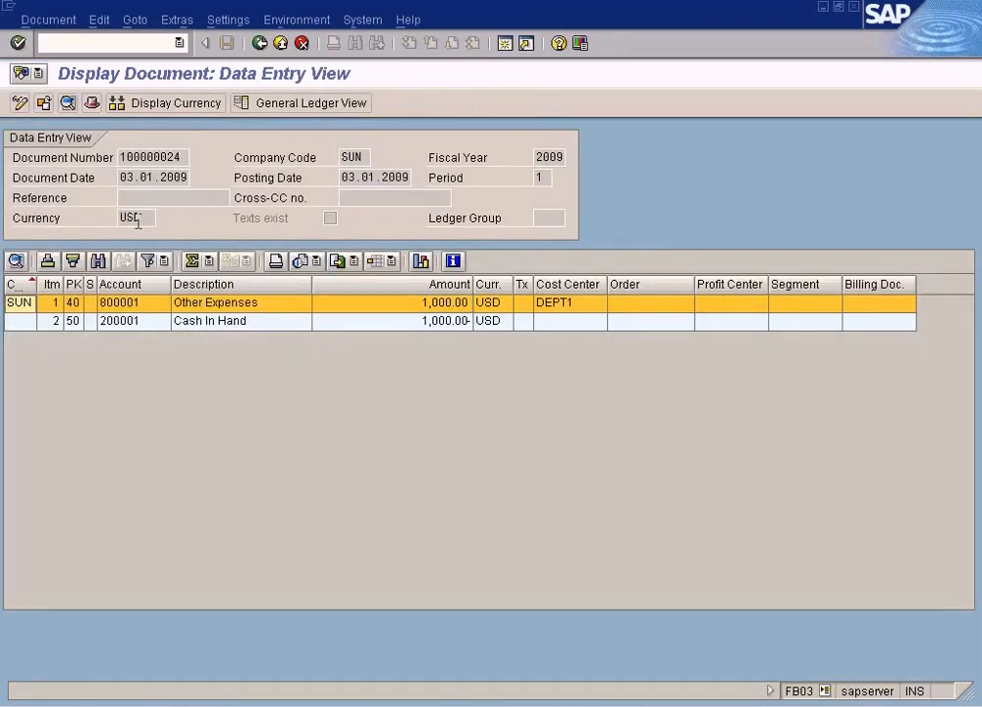
left_click(259, 44)
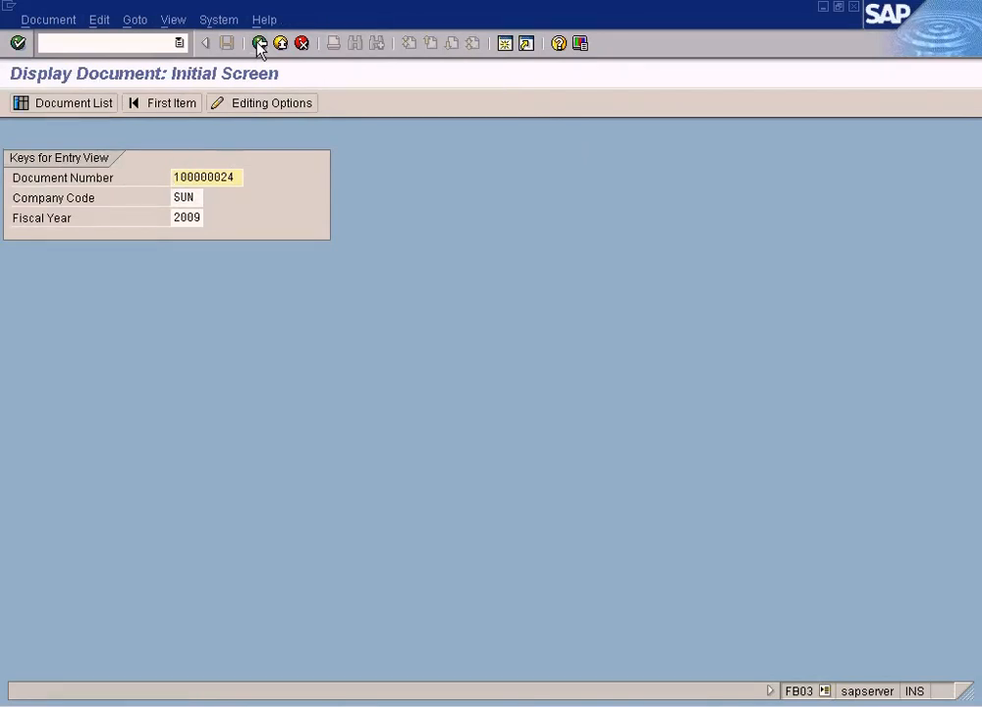
left_click(259, 44)
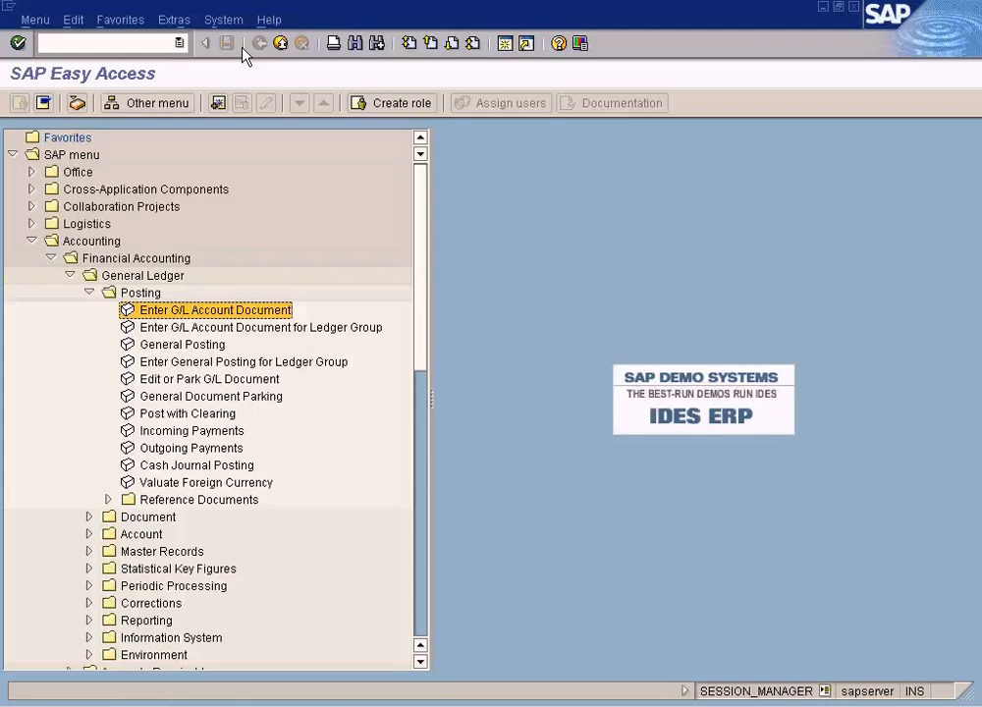
left_click(266, 328)
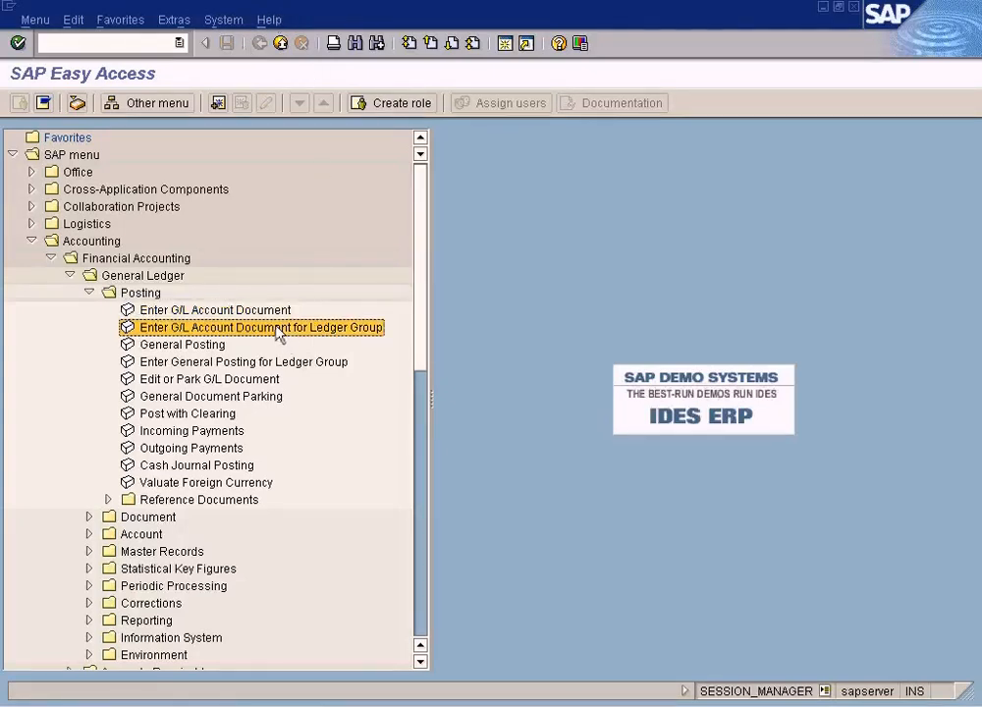
scroll(266, 328, "down", 1)
scroll(263, 327, "down", 1)
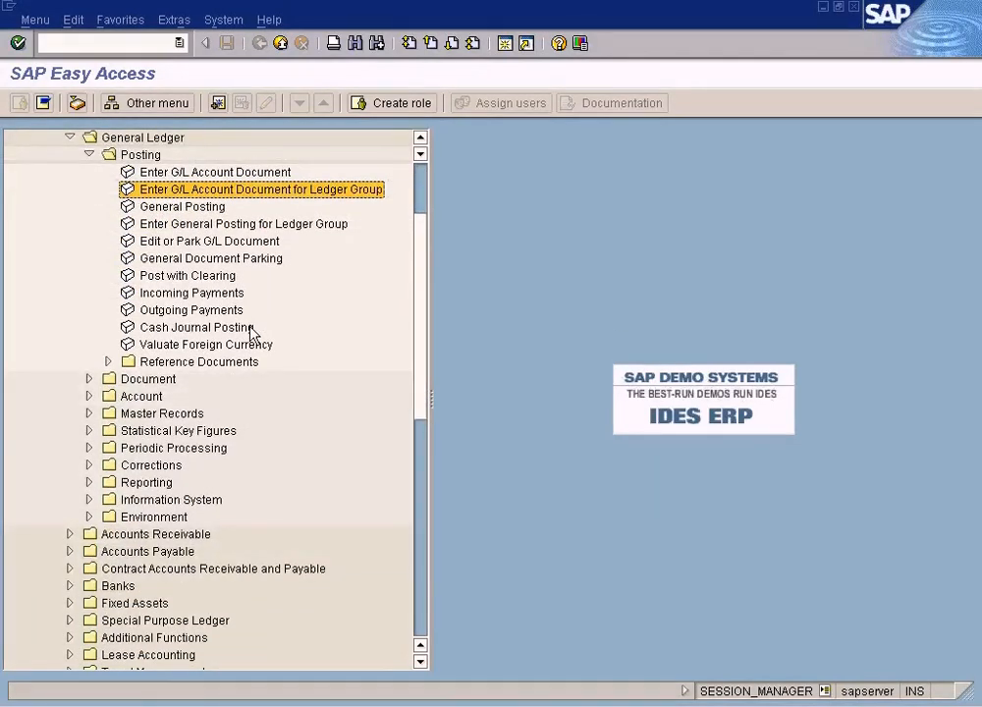
scroll(236, 368, "up", 2)
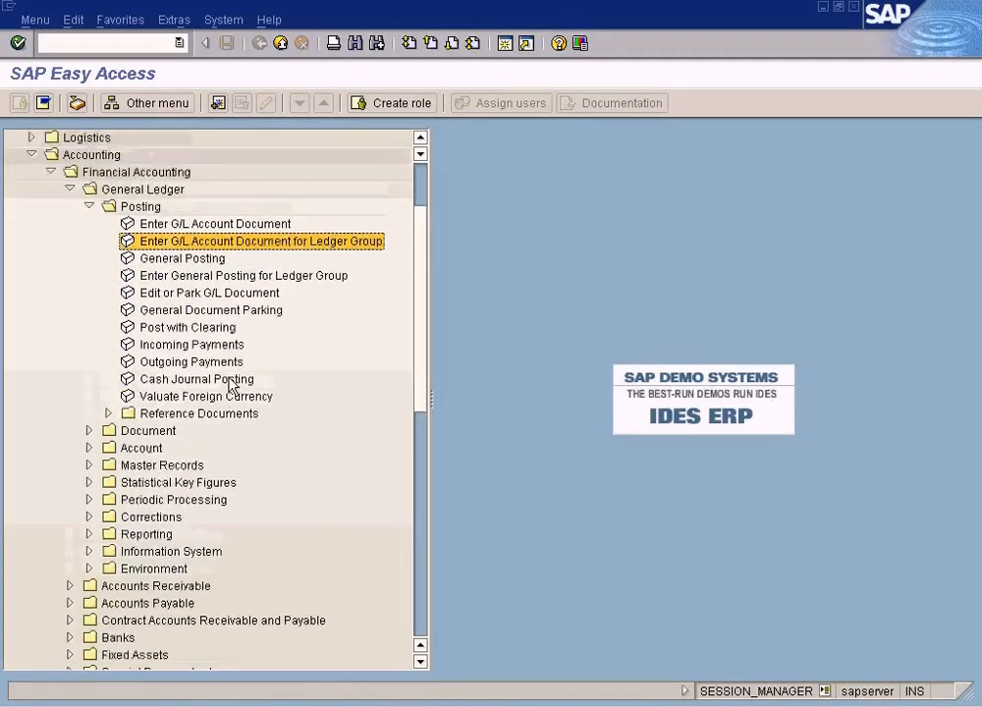
scroll(234, 424, "down", 6)
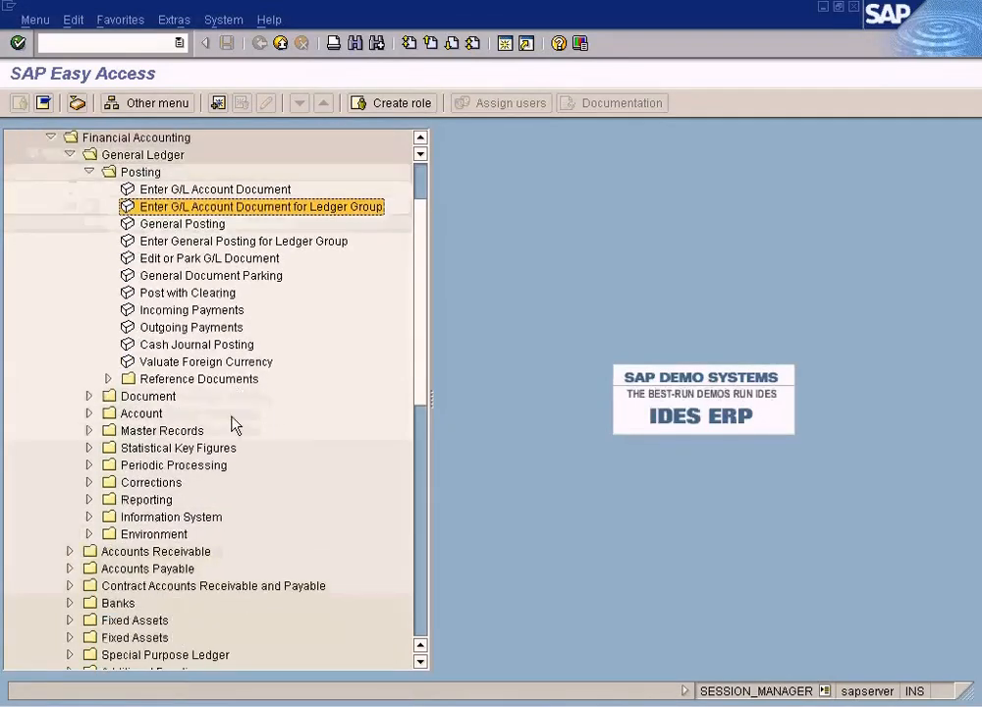
scroll(234, 424, "down", 2)
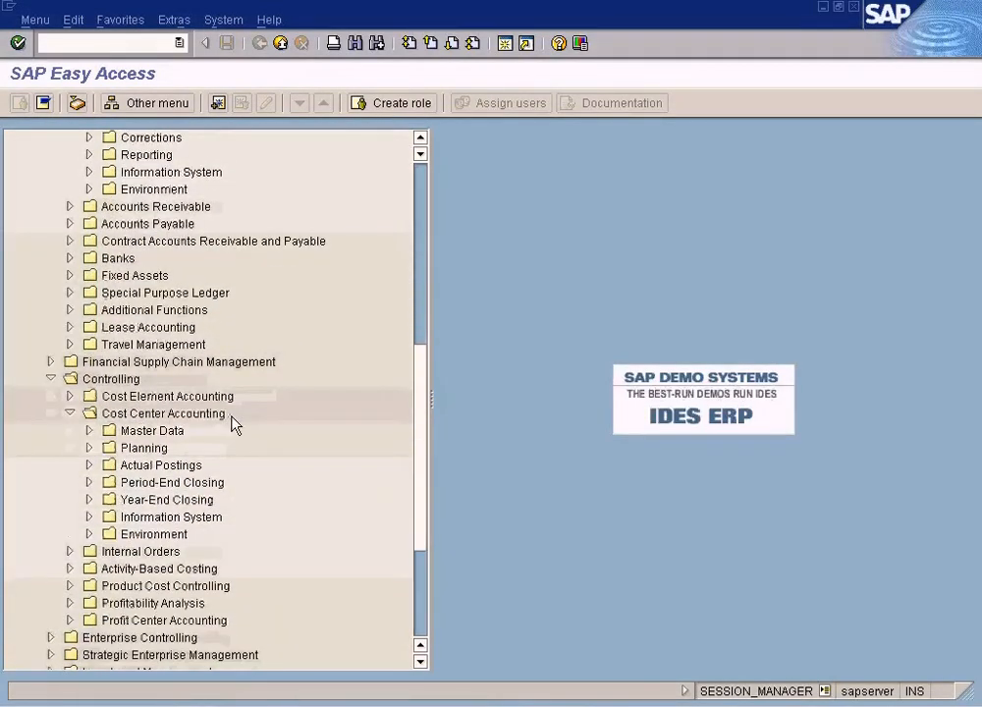
left_click(88, 466)
left_click(109, 448)
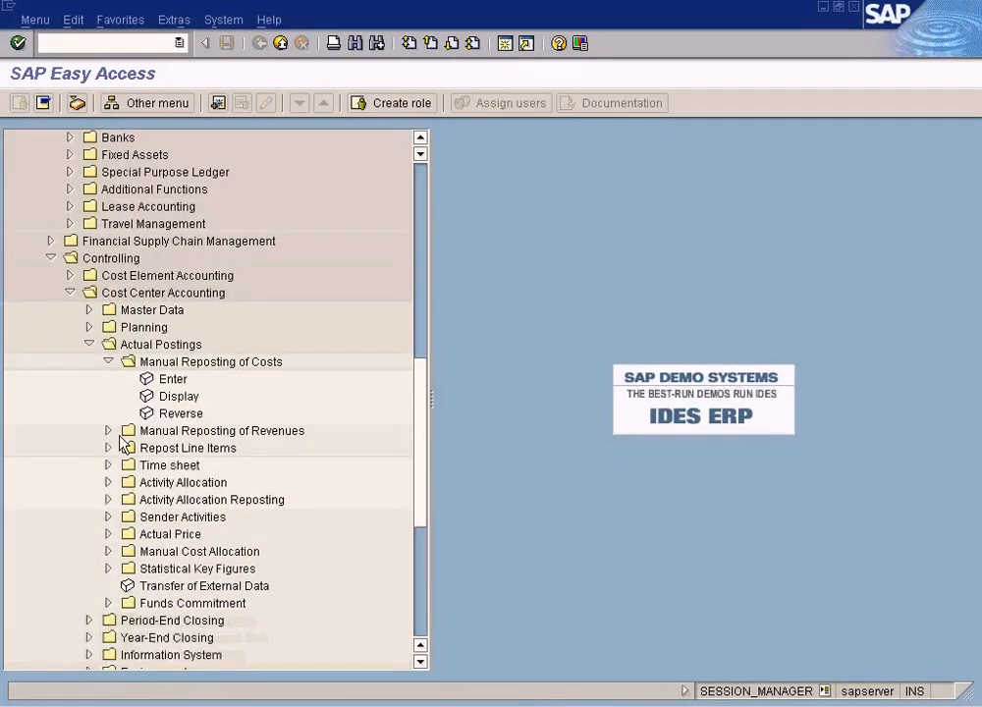
left_click(188, 365)
left_click(177, 380)
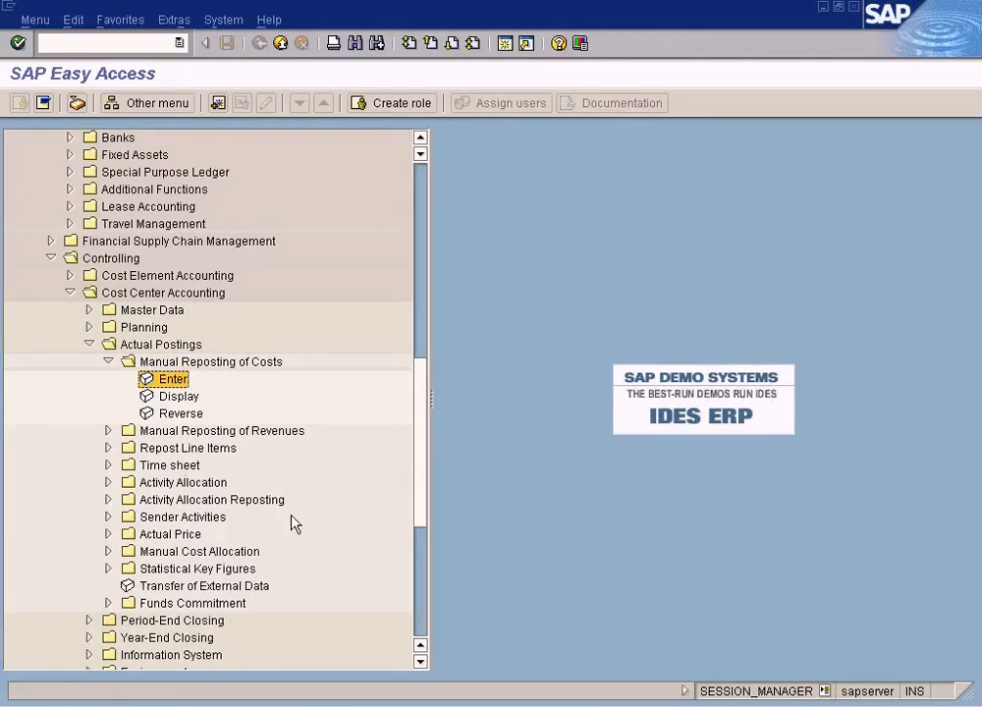
- Close the linked documents list and switch to the Paint diagram comparing FI and CO document numbers and back
key("alt+Tab")
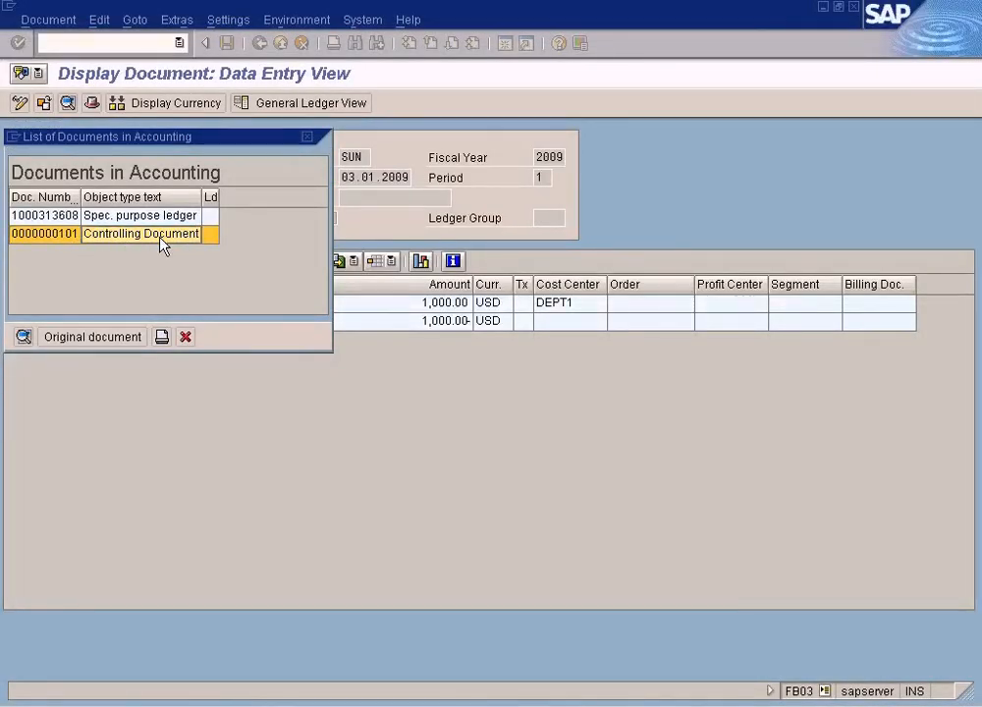
left_click(186, 336)
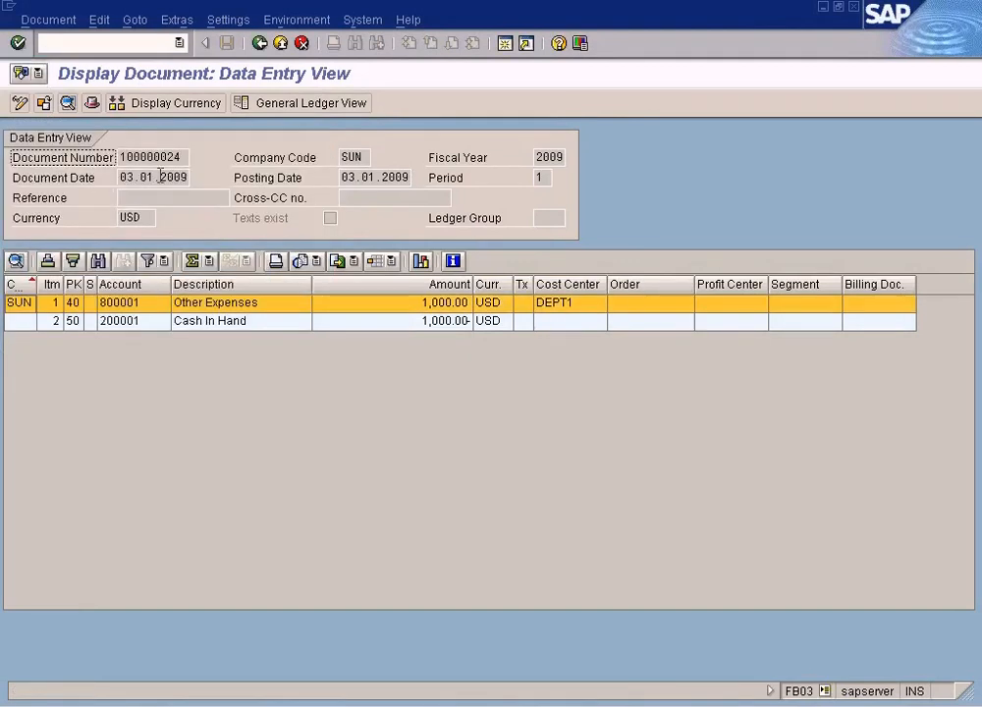
key("alt+Tab")
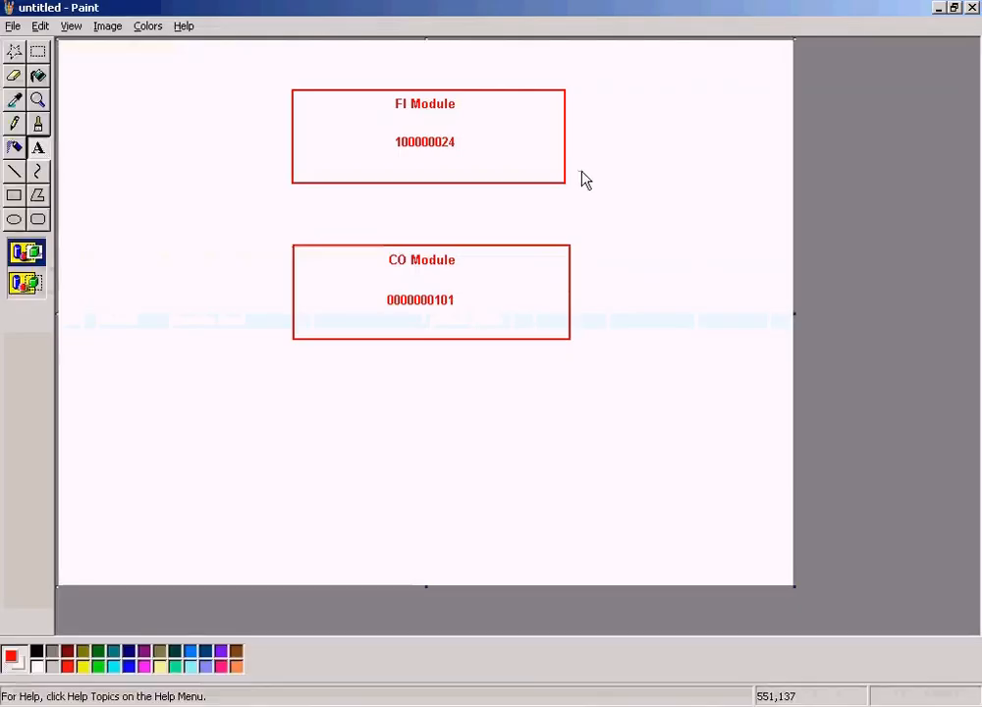
key("alt+Tab")
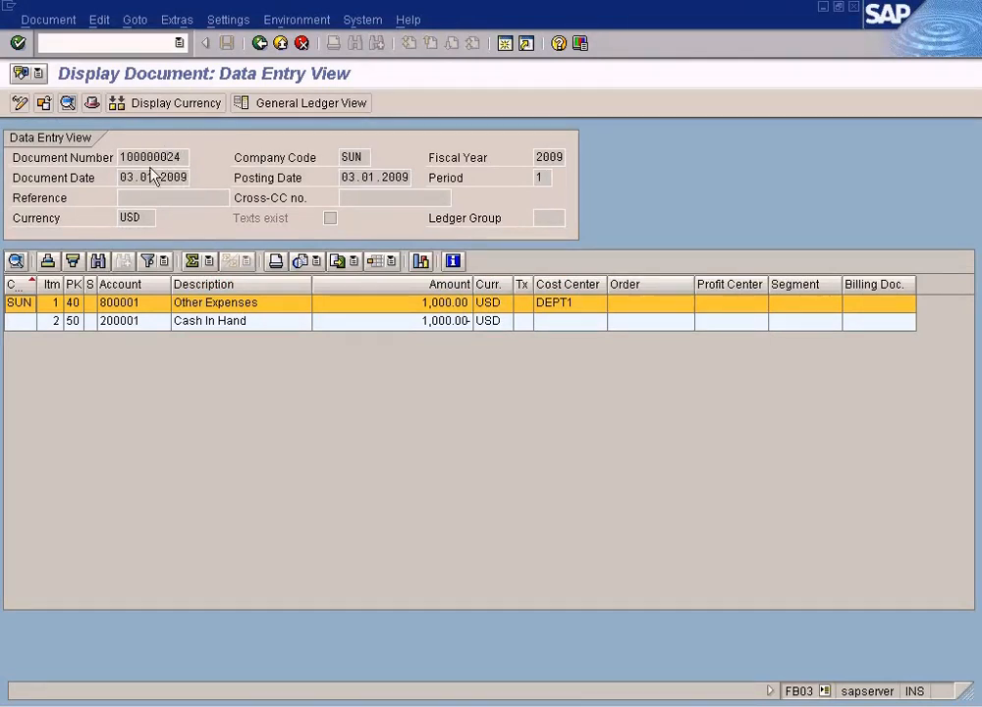
key("alt+Tab")
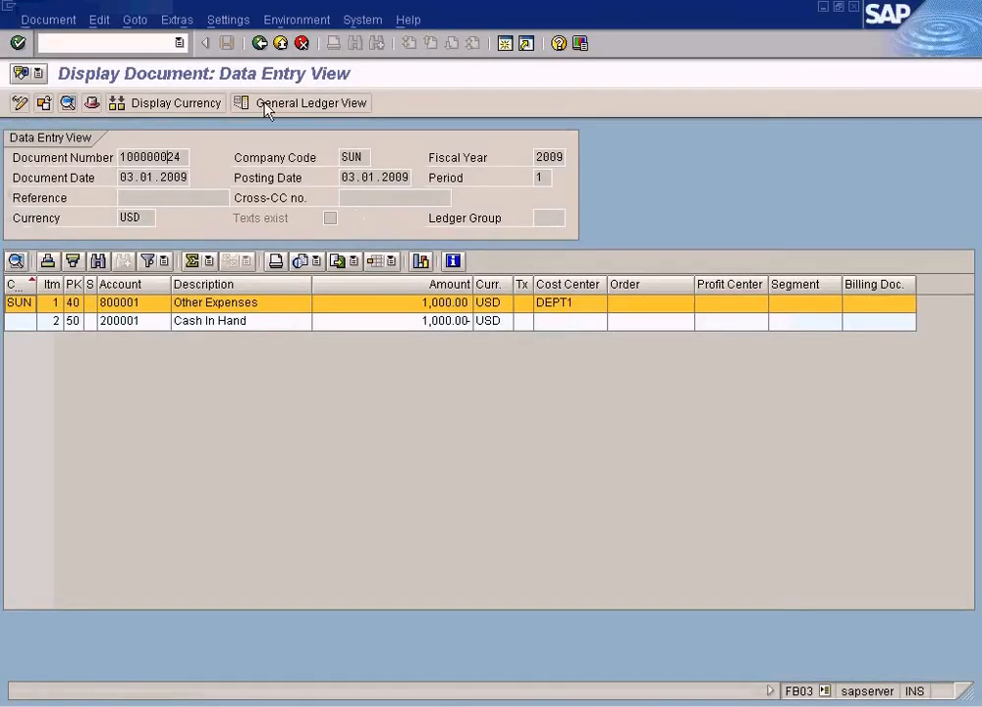
- Open the Enter transaction for Manual Reposting of Costs under Cost Center Accounting
left_click(263, 42)
left_click(263, 42)
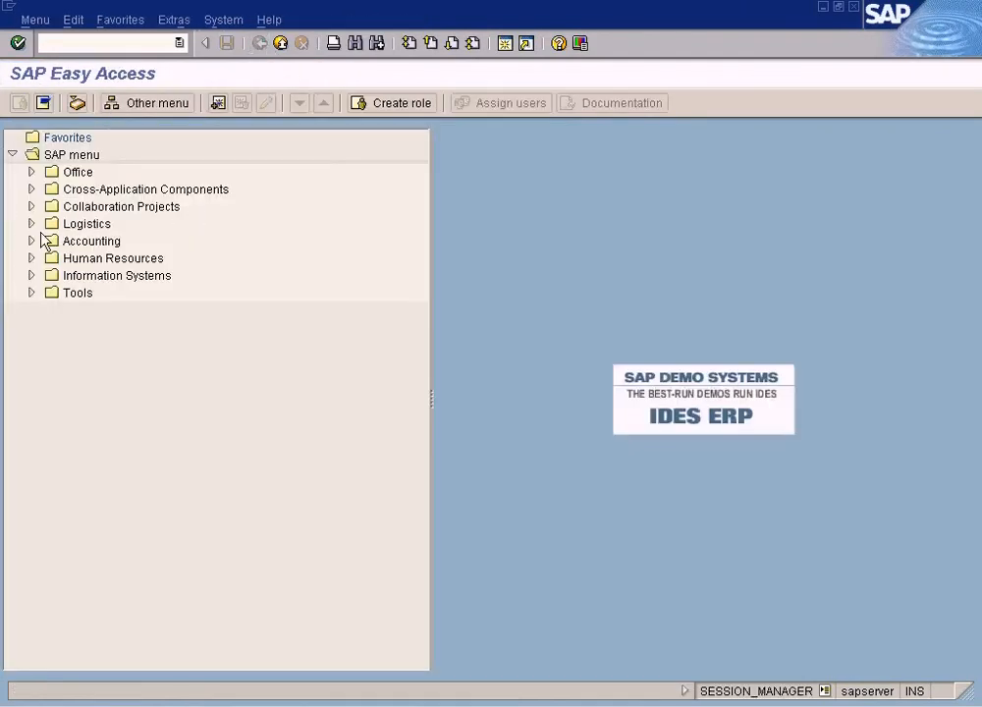
left_click(280, 704)
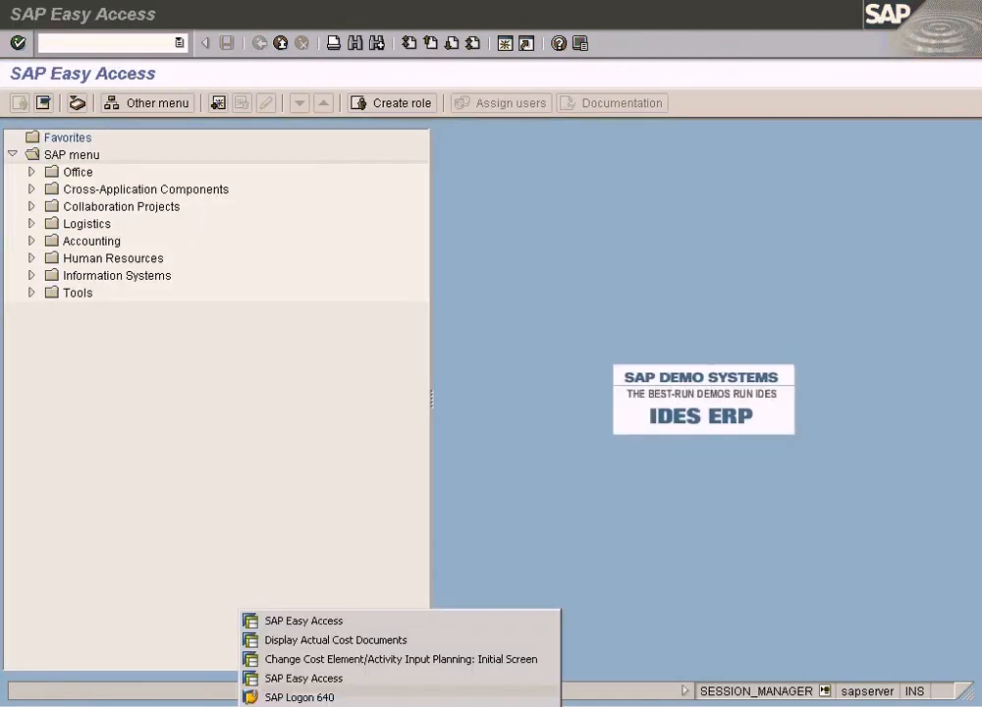
left_click(316, 677)
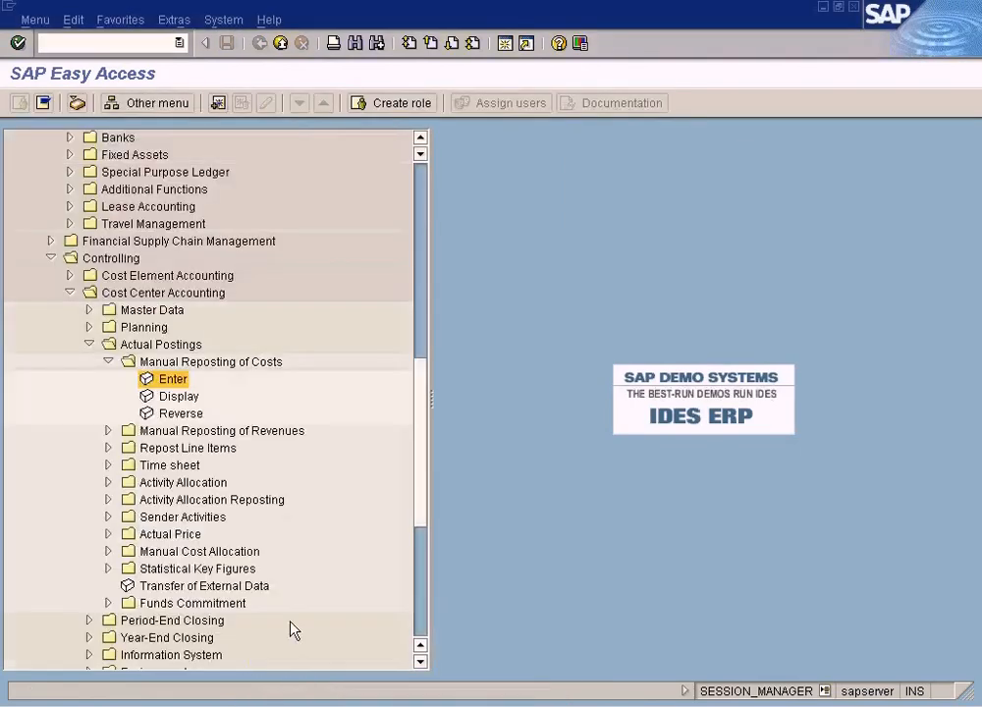
left_click(116, 259)
left_click(158, 294)
left_click(158, 345)
left_click(183, 367)
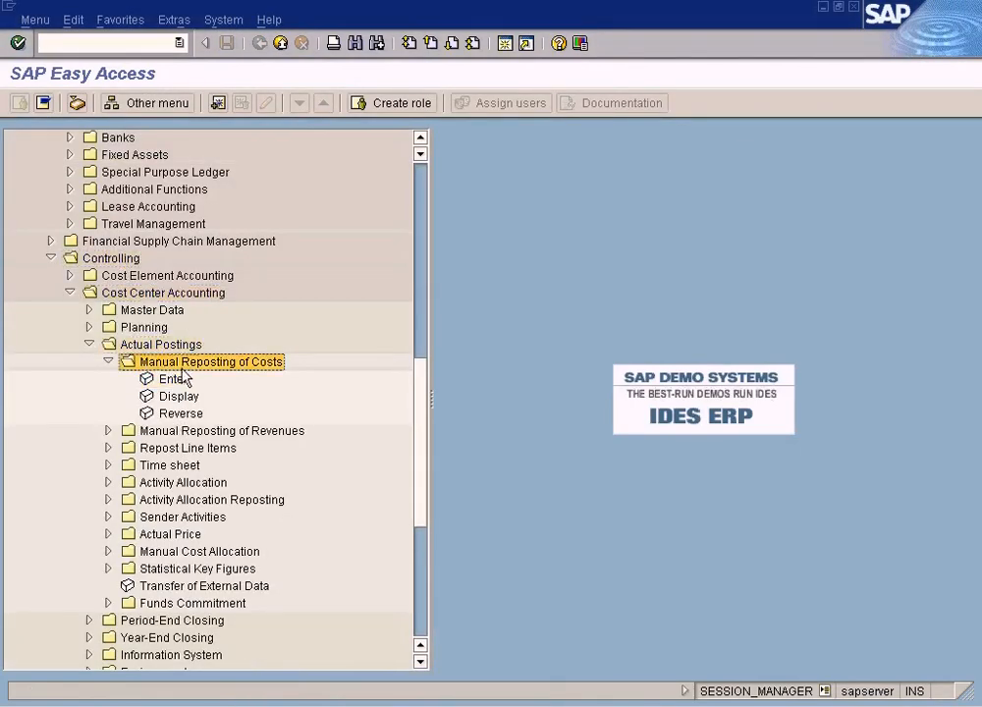
double_click(173, 381)
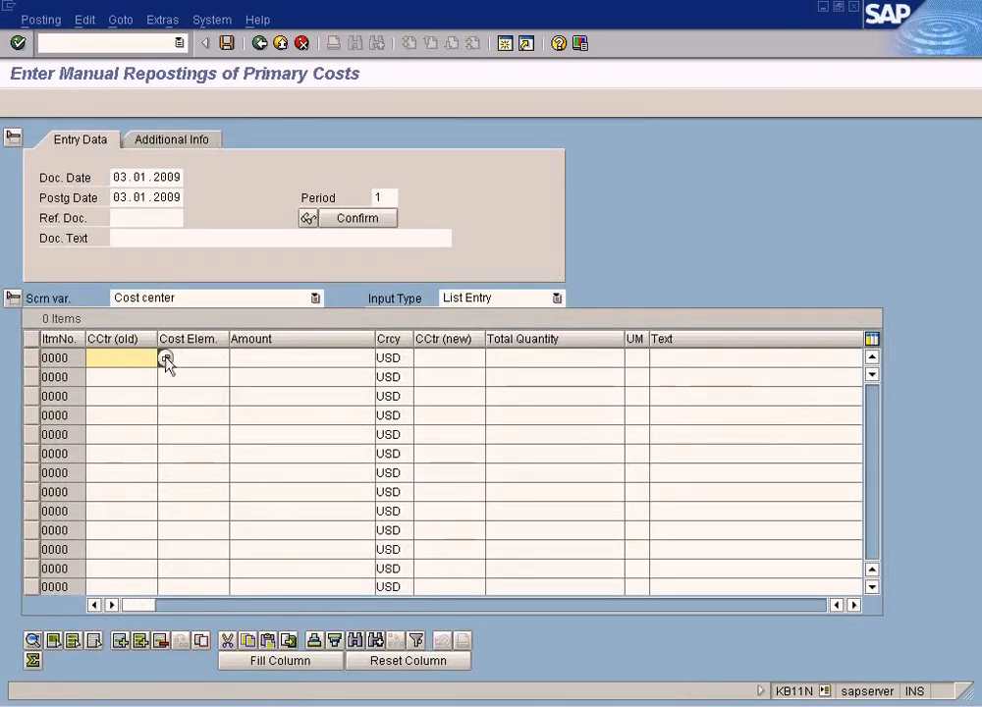
- Enter sender cost center DEPT1 on the first reposting line and pick cost element 800001 from the search help
type("DEPT1")
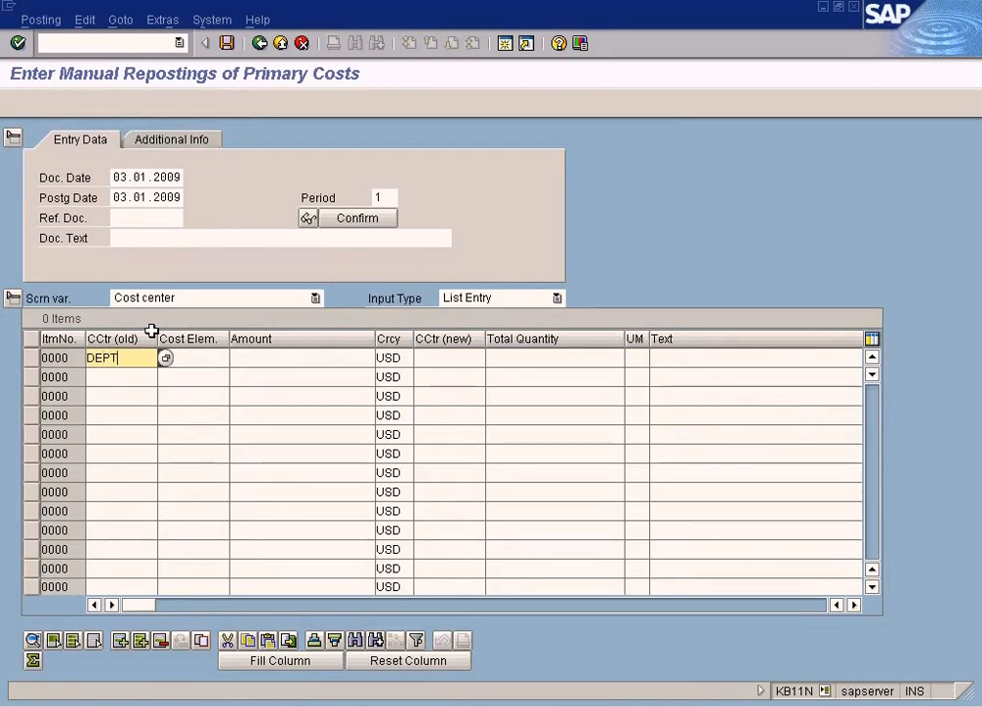
key("Tab")
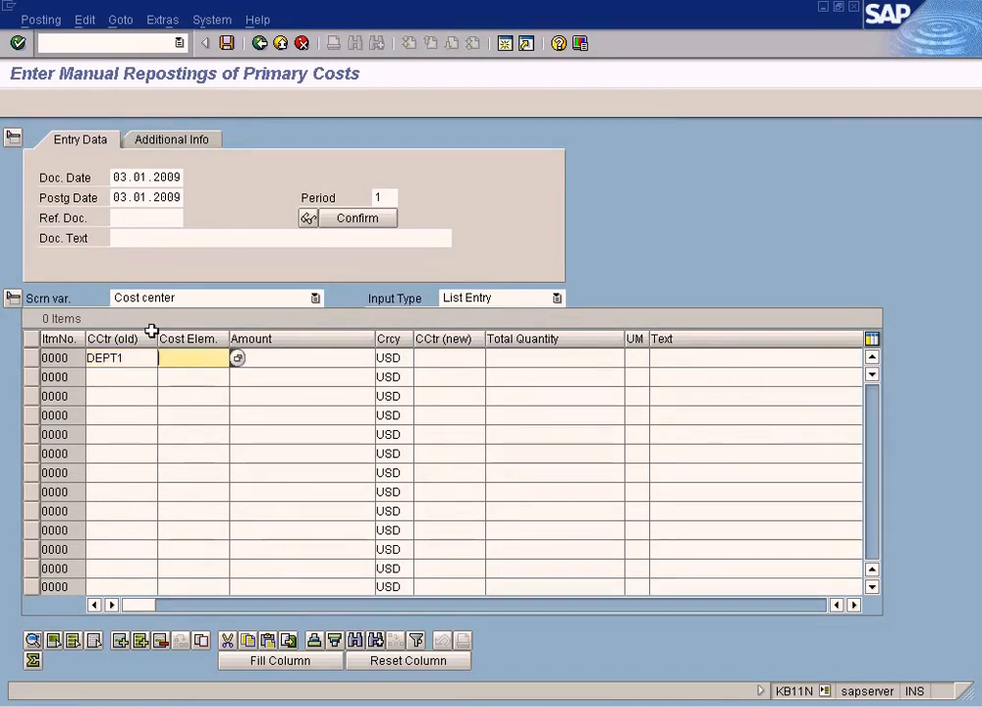
left_click(238, 359)
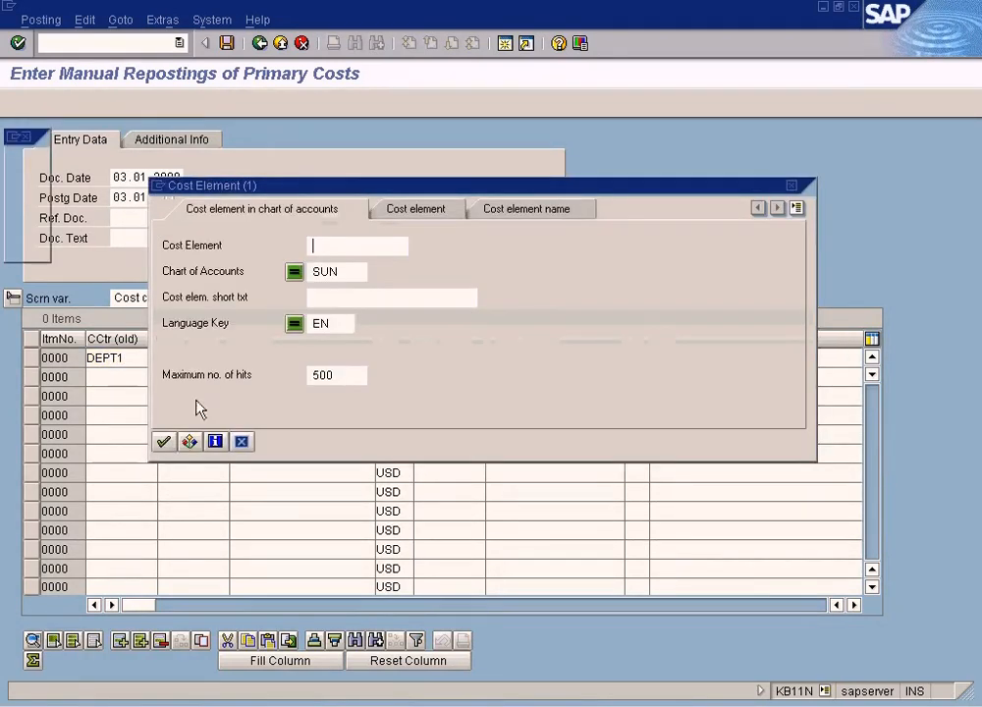
left_click(161, 441)
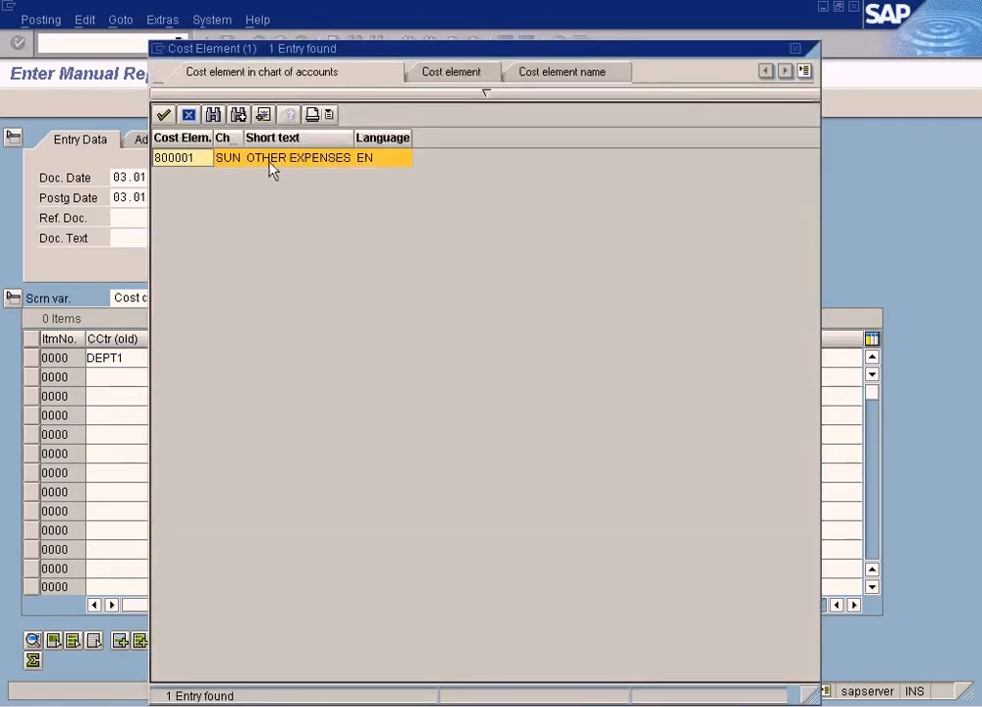
double_click(273, 159)
- Give the first line receiver cost center DEPT2 and an amount of 300 USD
left_click(264, 358)
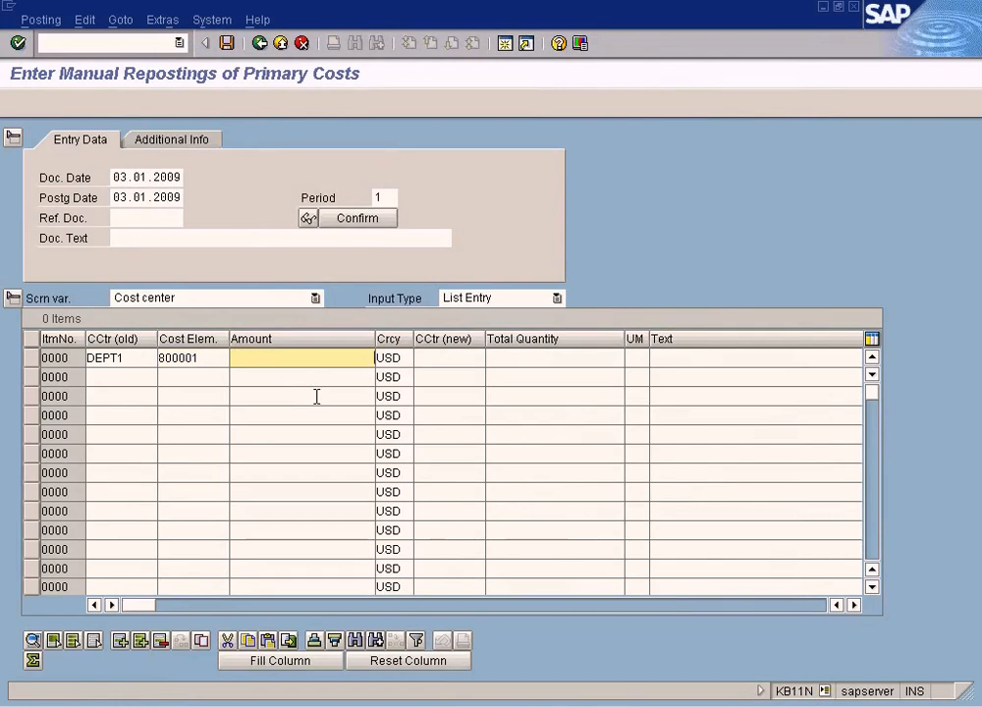
type("1000")
key("Tab")
key("Tab")
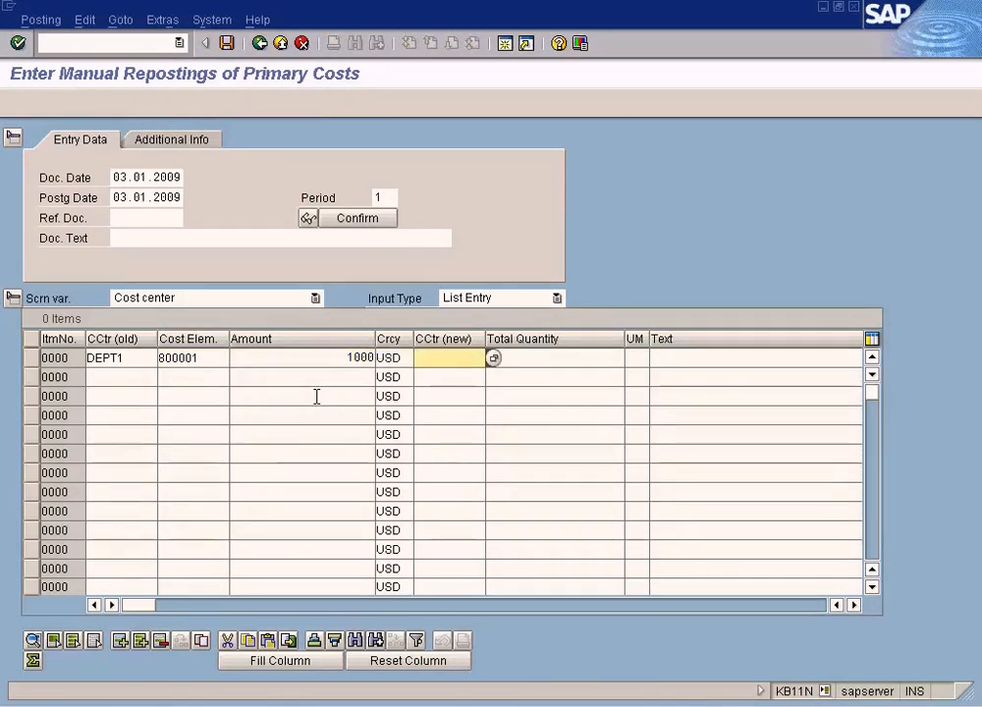
type("DEPT2")
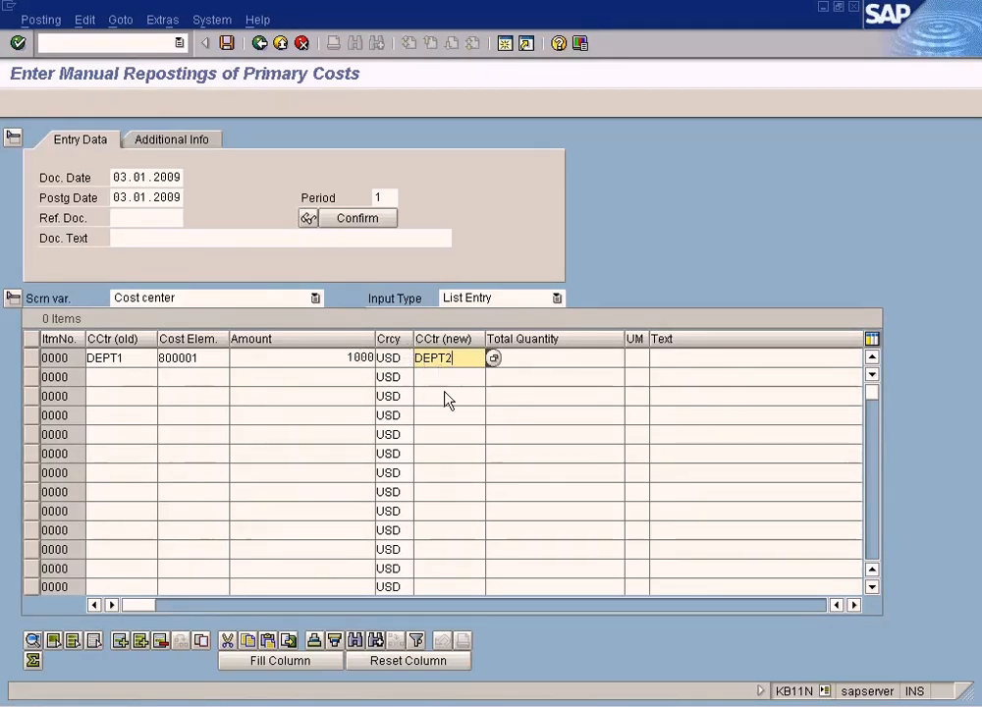
double_click(360, 357)
type("300")
- Add a second line reposting 700 USD of cost element 800001 from DEPT1 to DEPT3
left_click(142, 379)
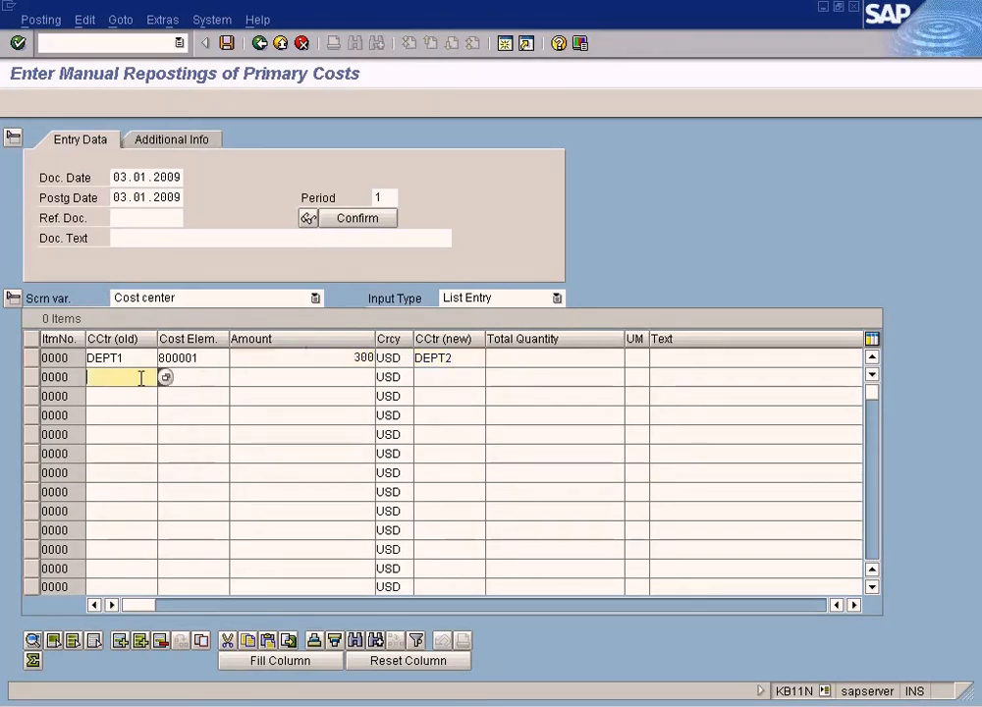
type("DEP")
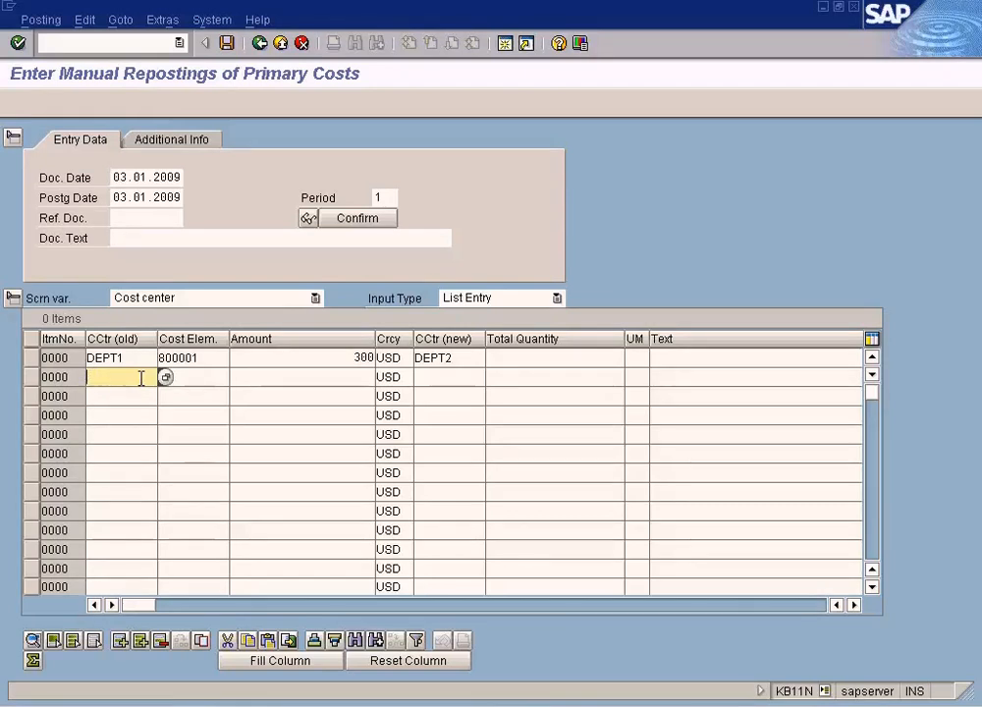
type("T1")
key("Tab")
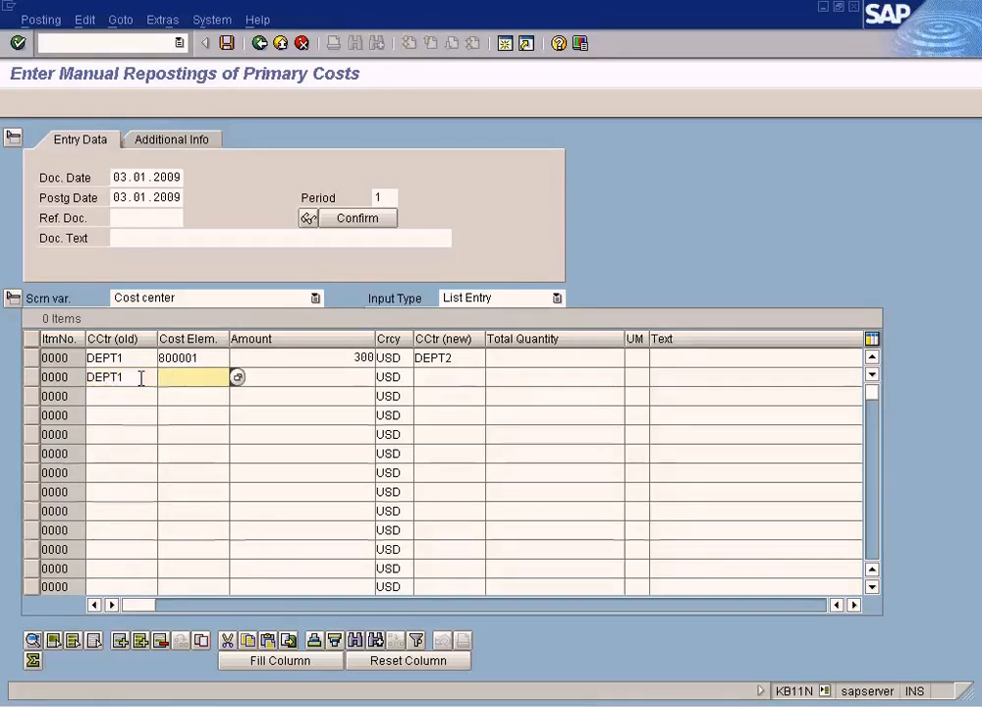
type("800001")
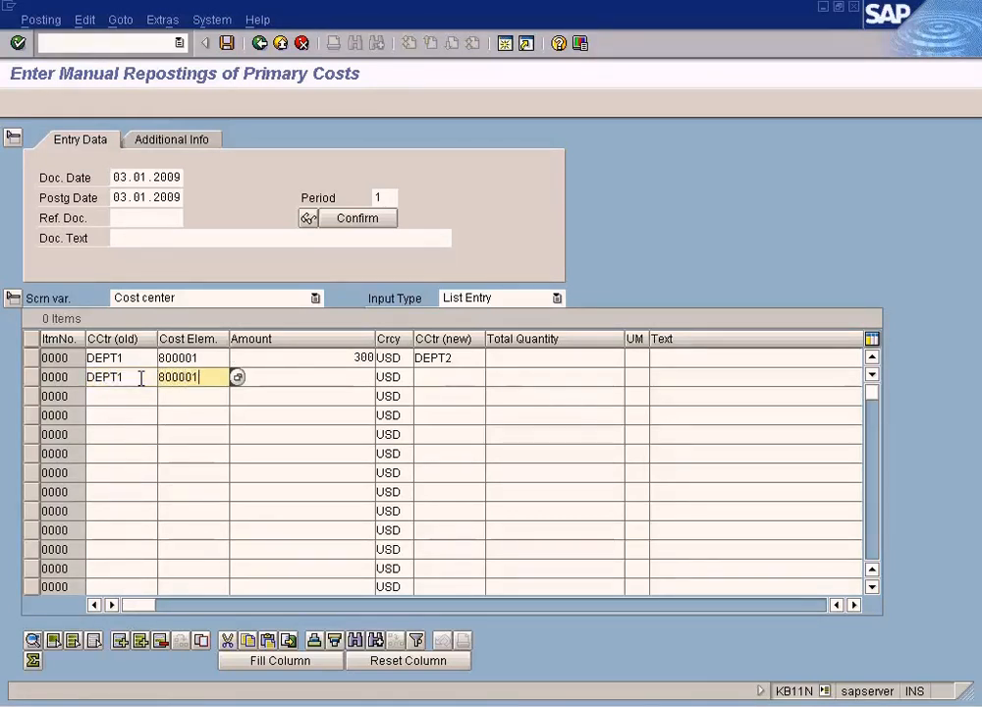
key("Tab")
type("700")
key("Tab")
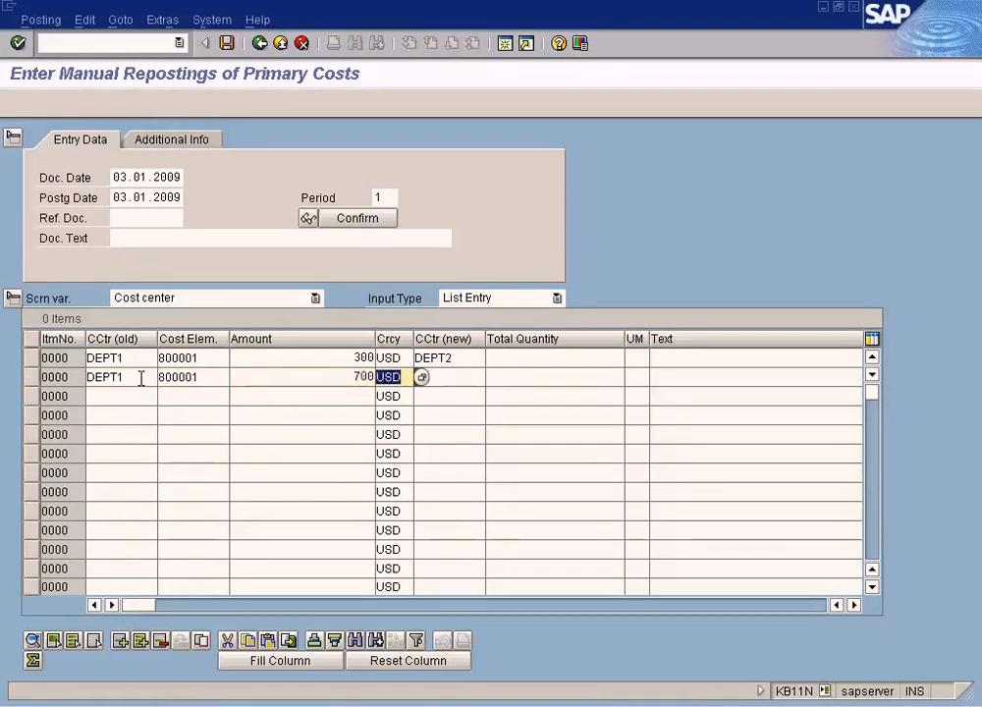
key("Tab")
type("DEPT")
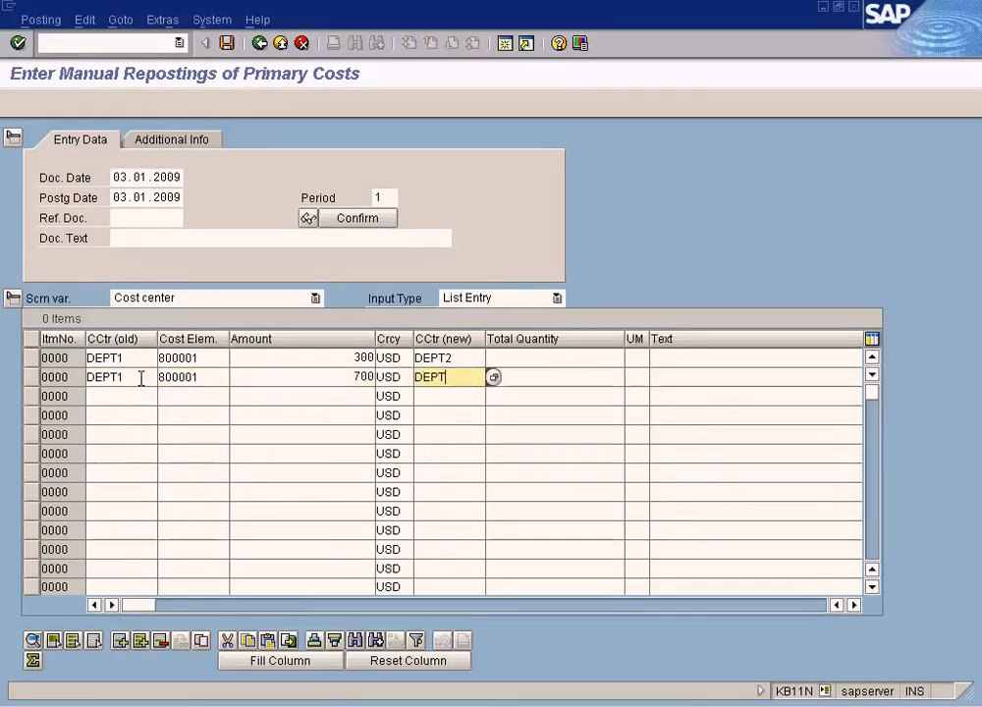
type("3")
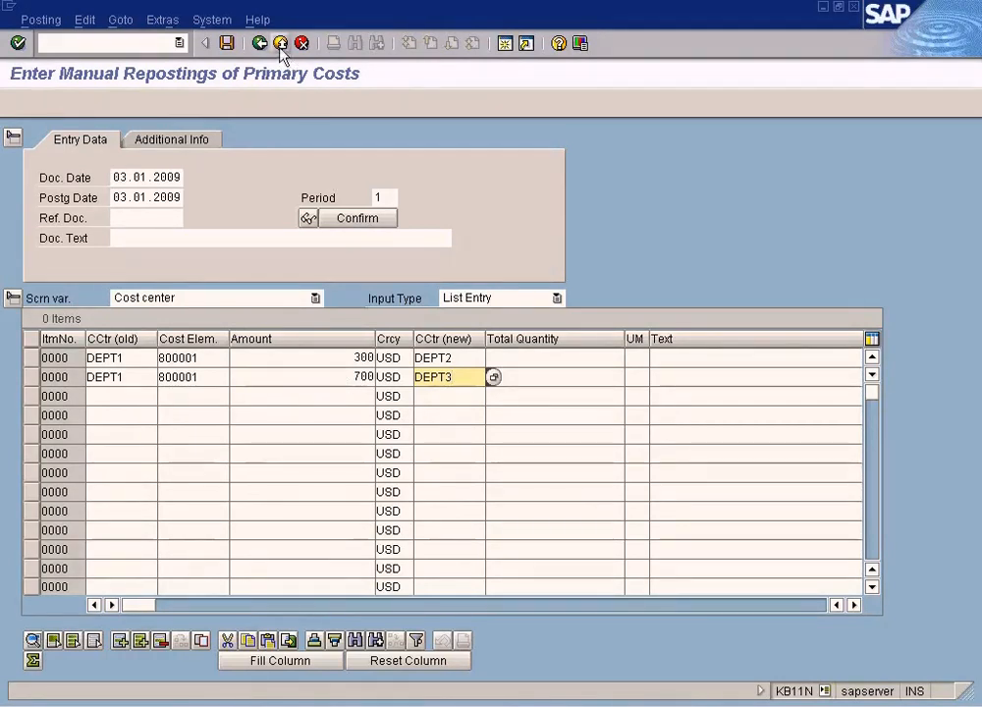
- Try to post the manual reposting document
left_click(228, 44)
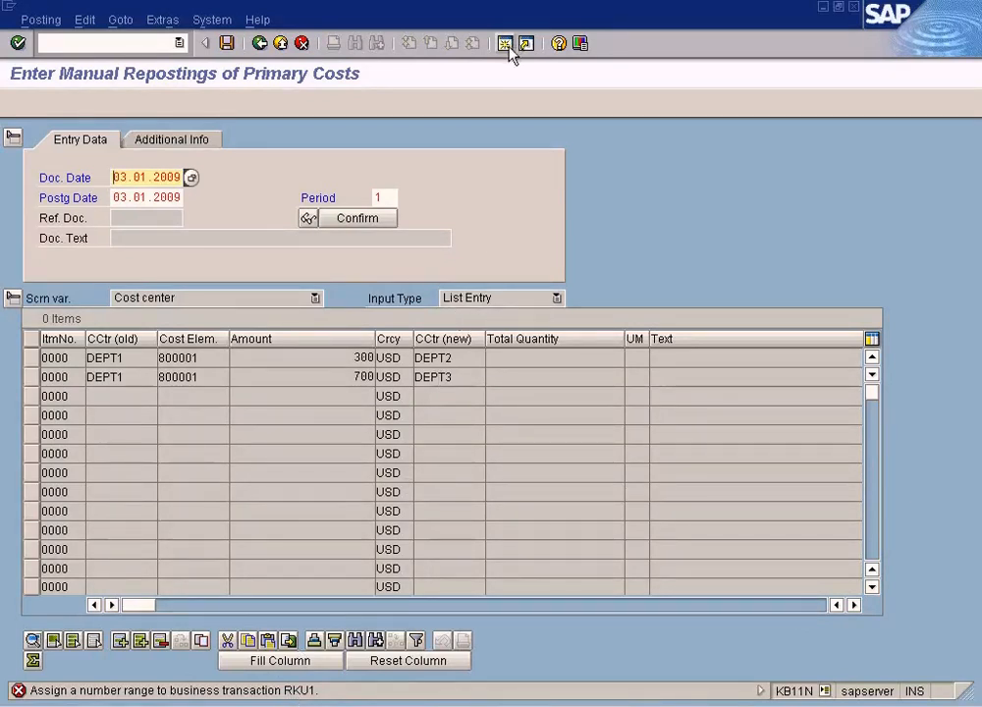
left_click(294, 705)
left_click(307, 621)
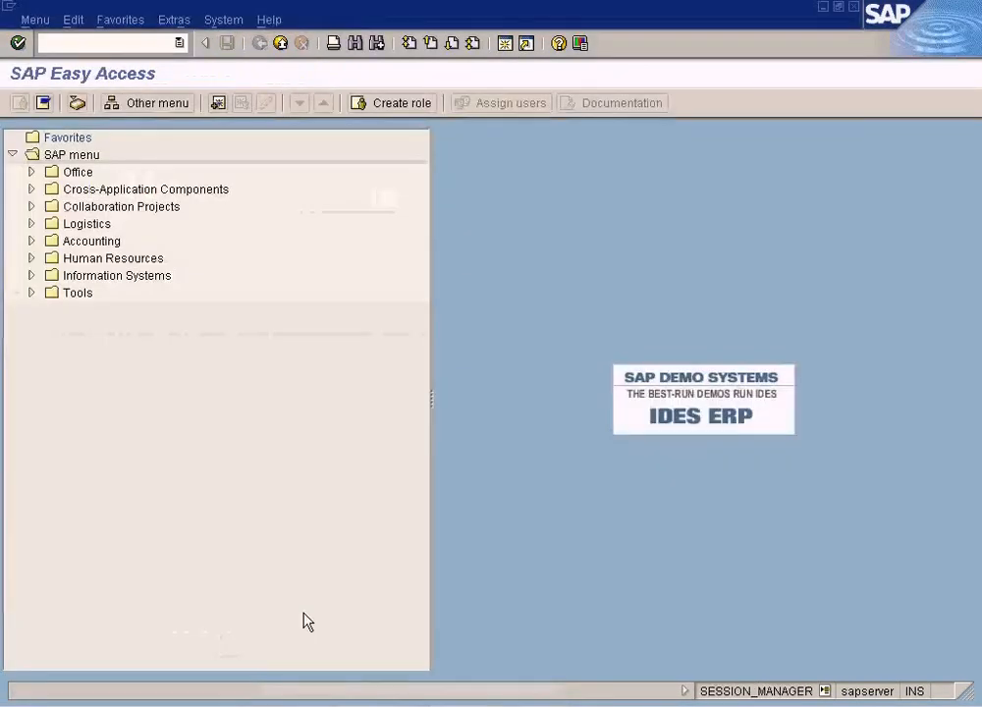
- Open Customizing and launch Maintain Number Ranges for Controlling Documents under Controlling, General Controlling, Organization
type("/nspro")
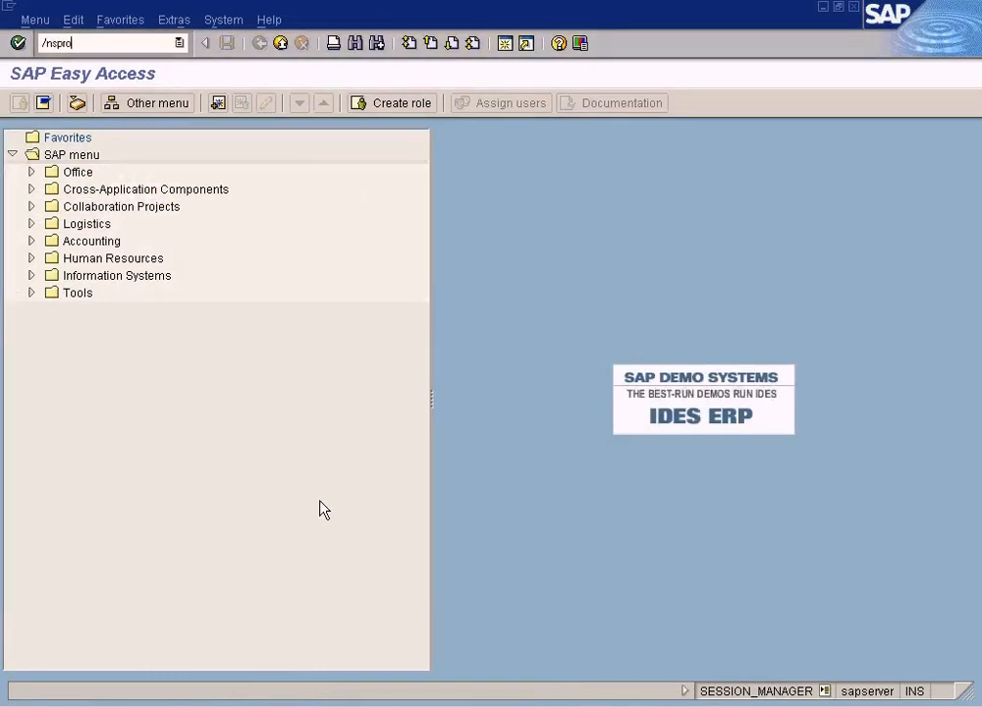
key("Return")
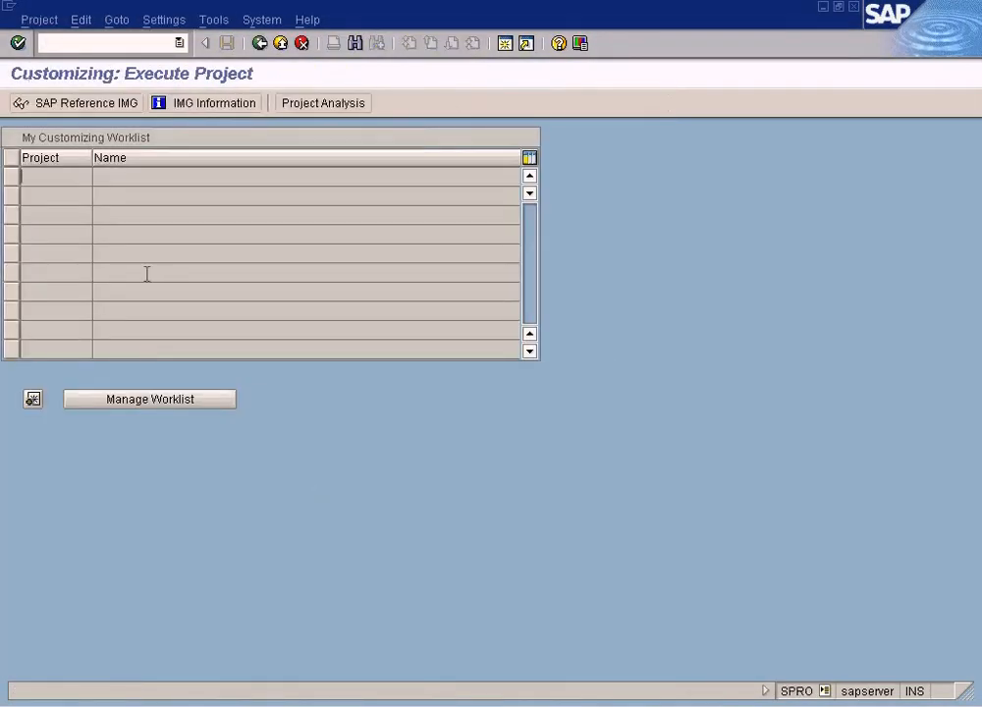
left_click(75, 103)
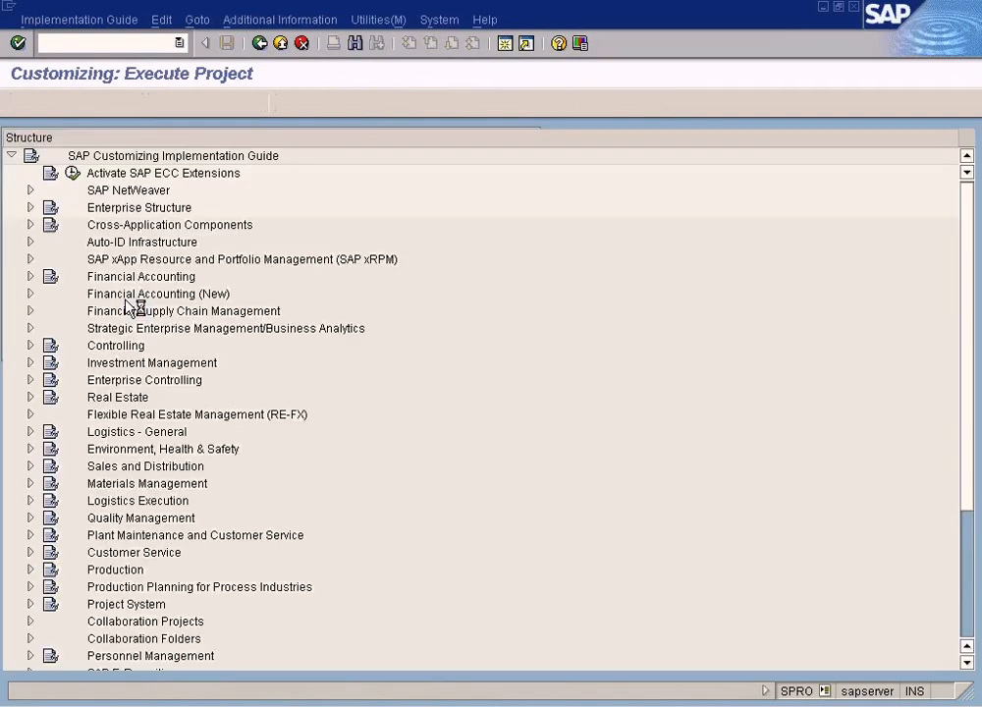
left_click(30, 346)
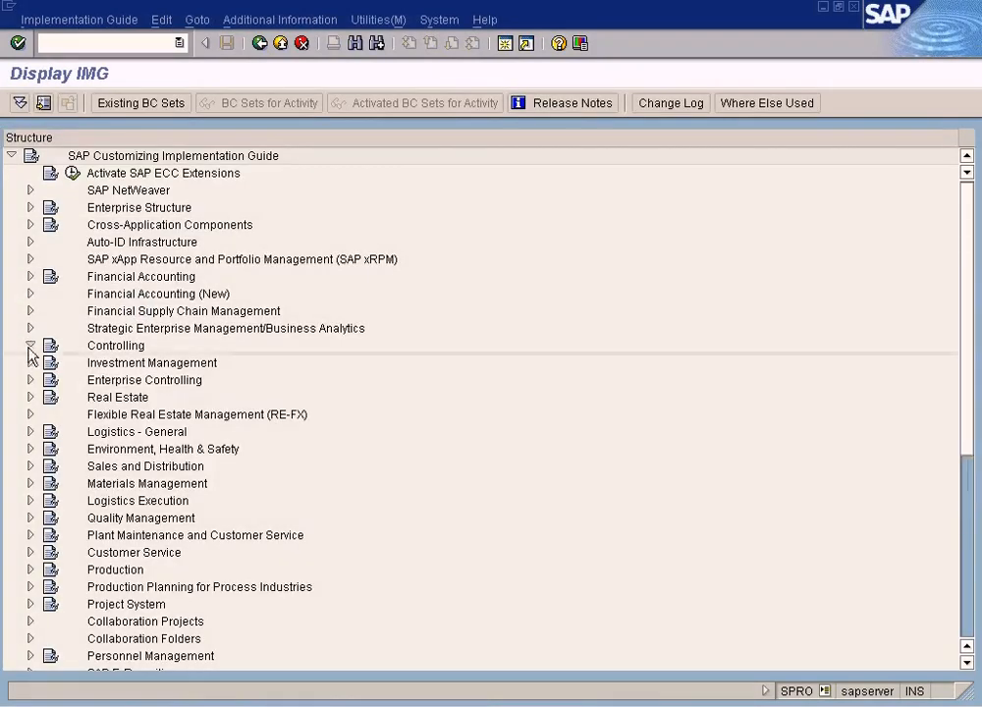
left_click(49, 362)
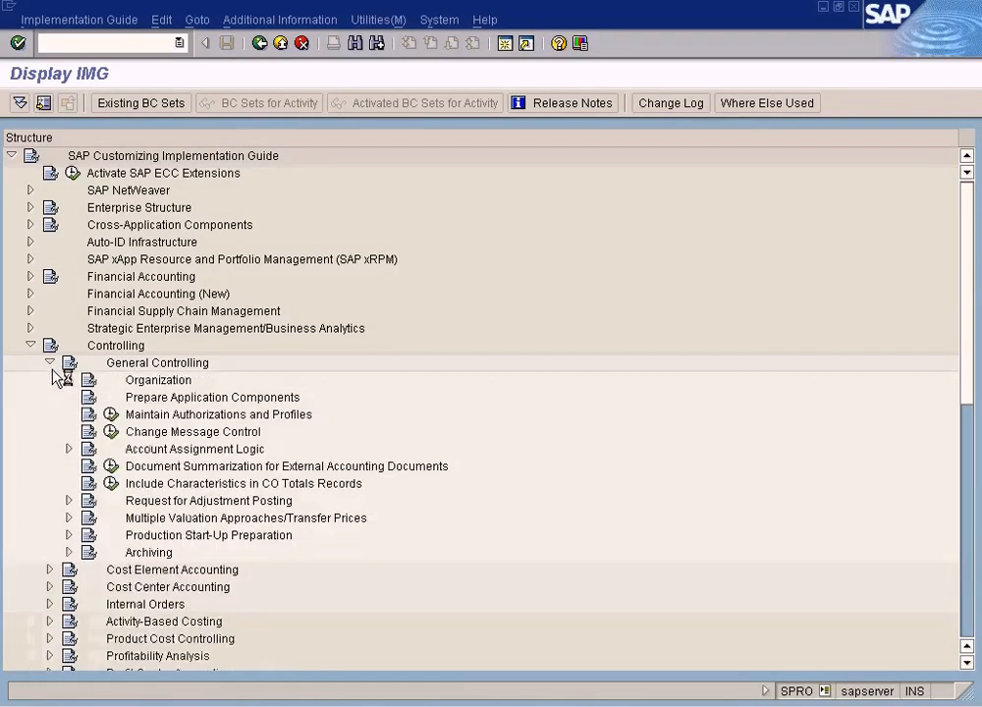
left_click(69, 379)
left_click(130, 414)
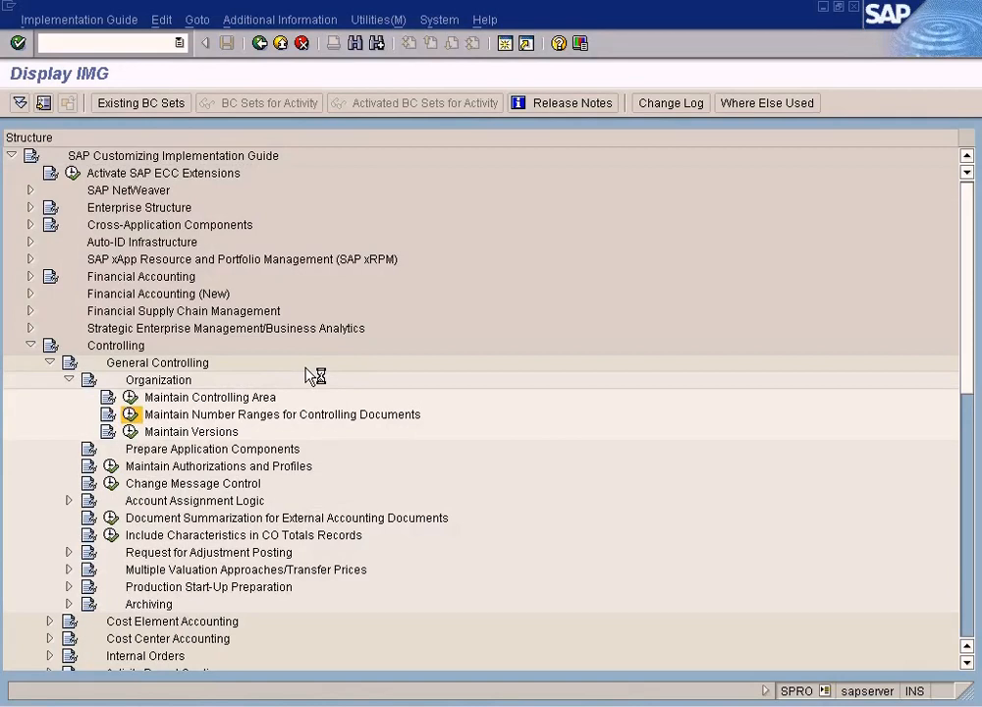
- Maintain number range groups for controlling area SUN and start inserting a new group
type("sun")
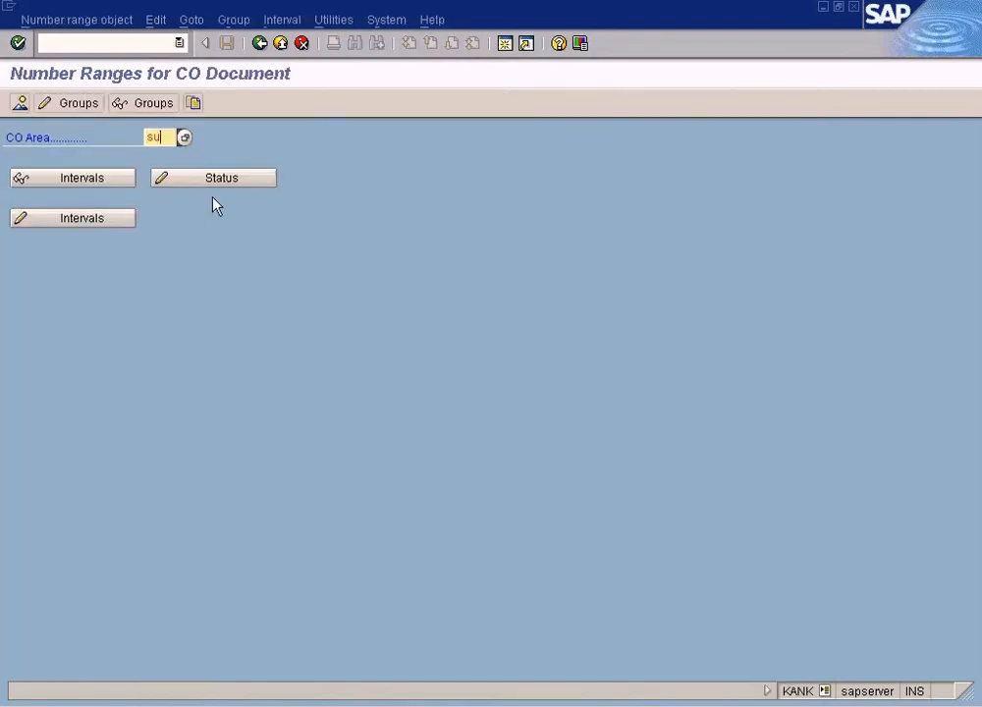
left_click(84, 106)
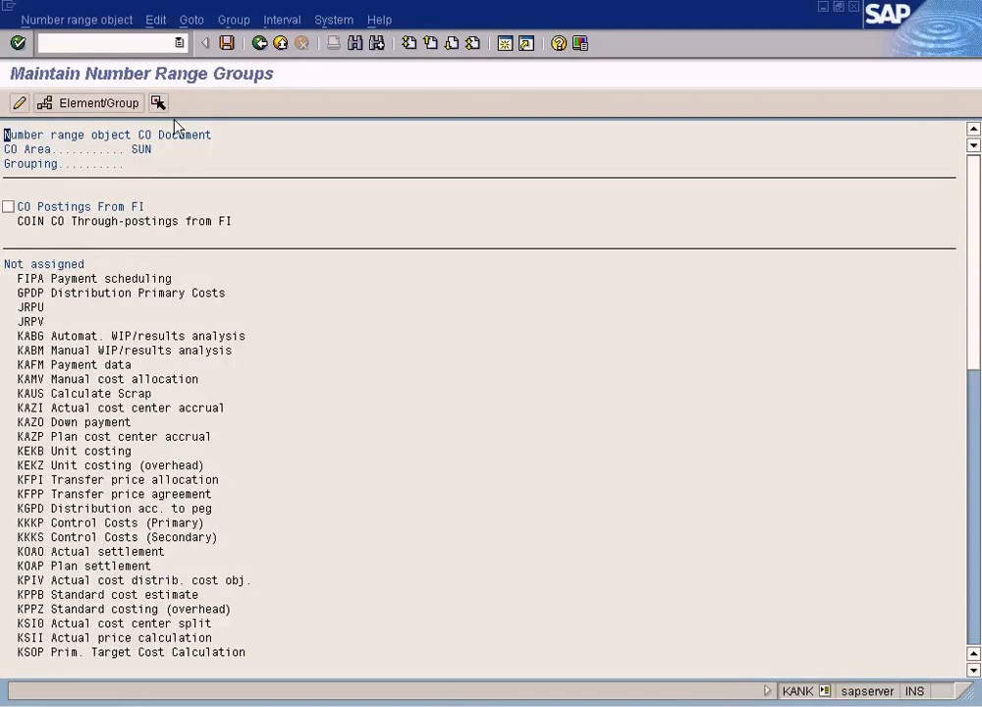
left_click(233, 20)
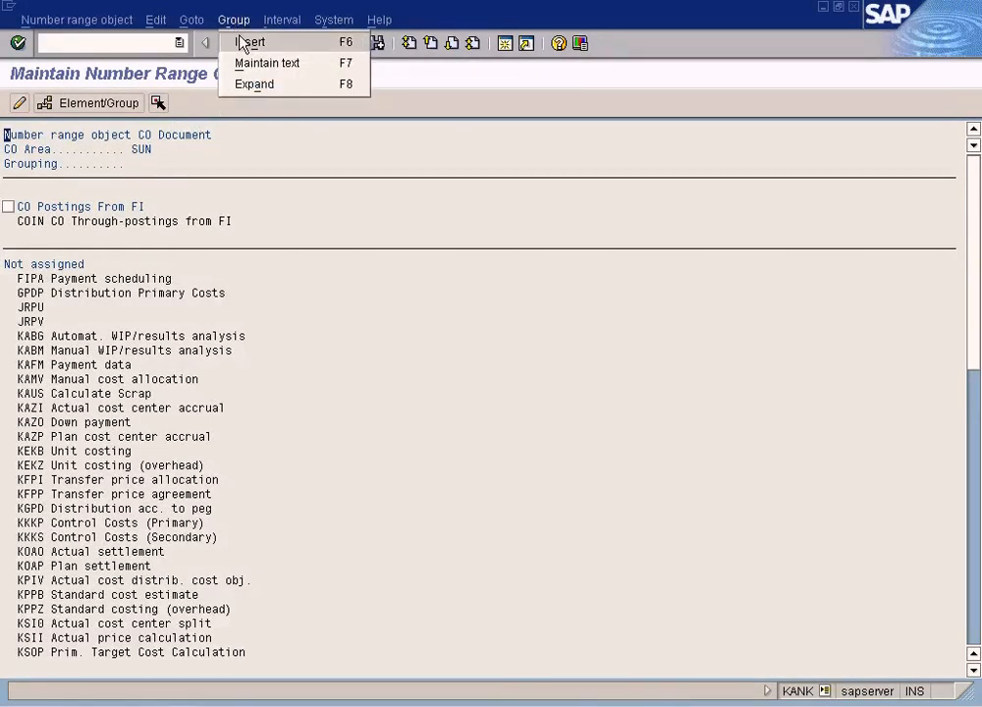
left_click(253, 45)
left_click_drag(322, 171, 462, 292)
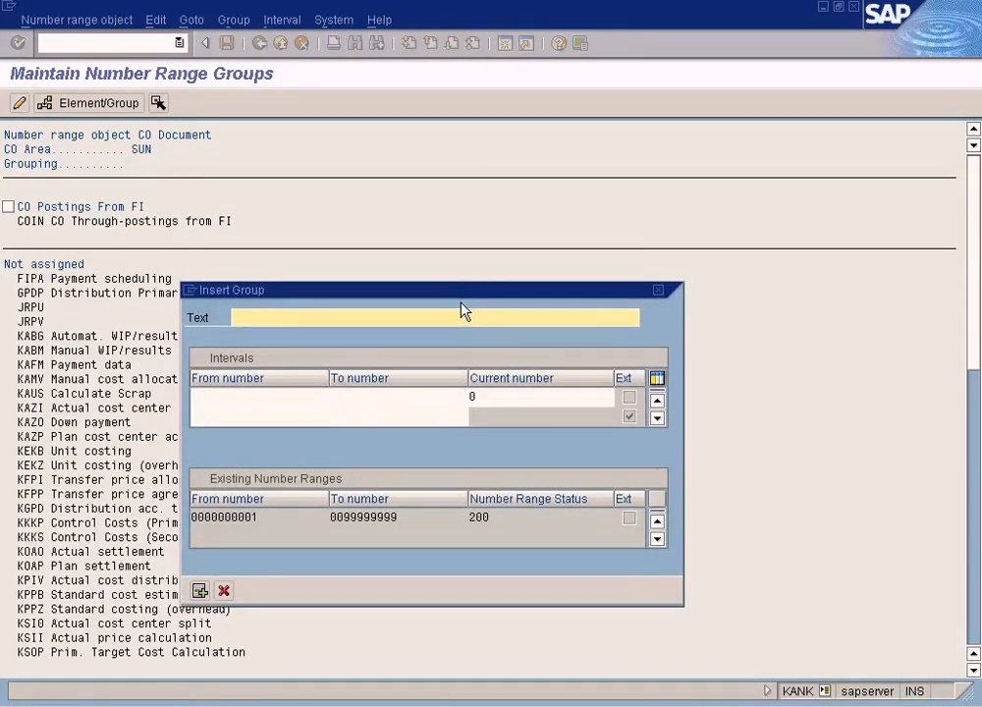
- Name the new number range group CO Manual Adjustments
type("Manual Adjustments")
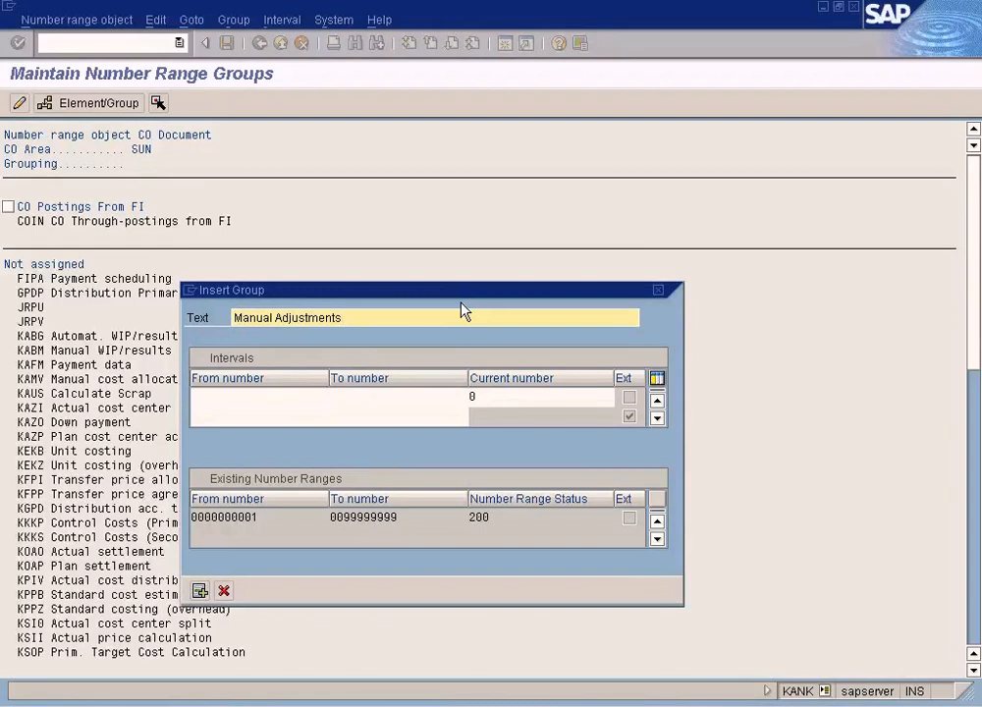
key("ctrl+Left")
type("CO")
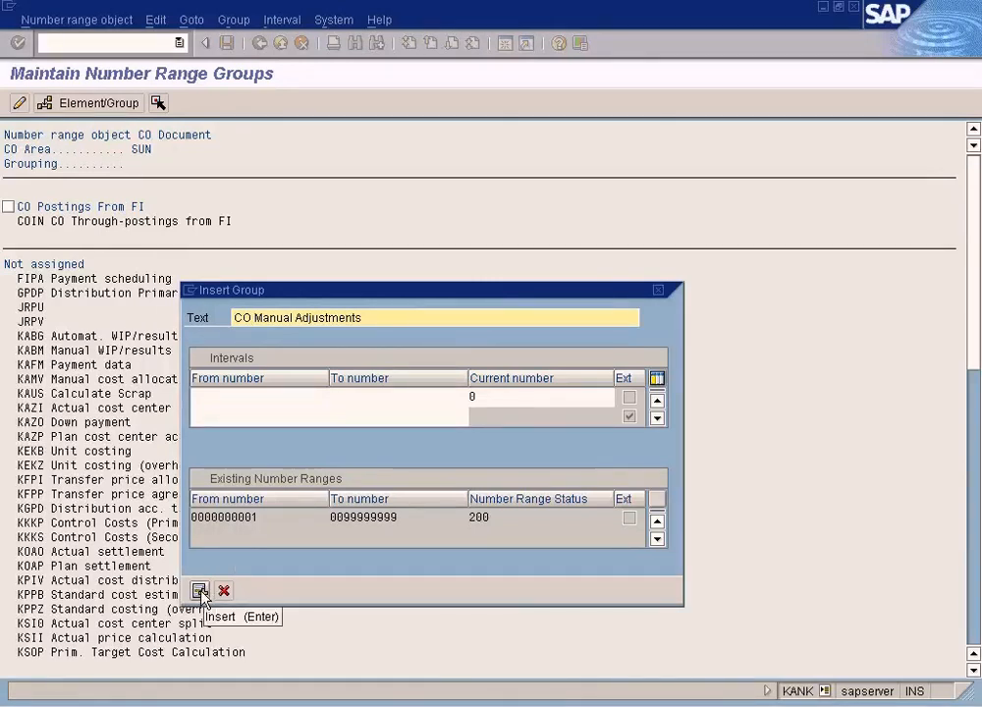
- Try to give the new number range group an interval from 200000 to 3000000, then cancel the group insertion
left_click(258, 397)
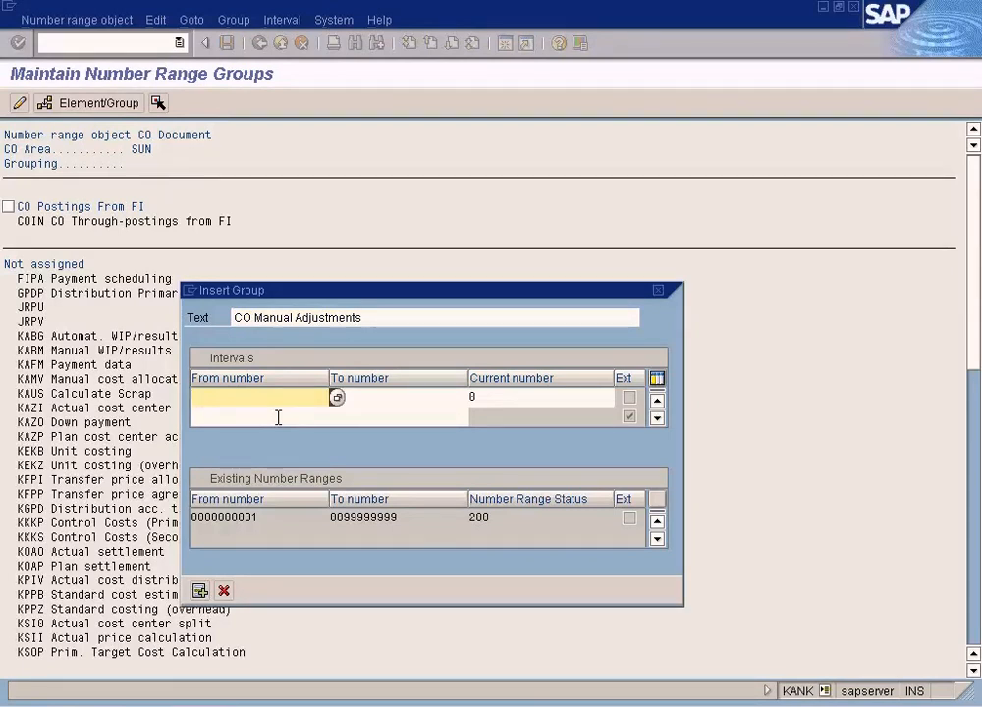
type("20000000")
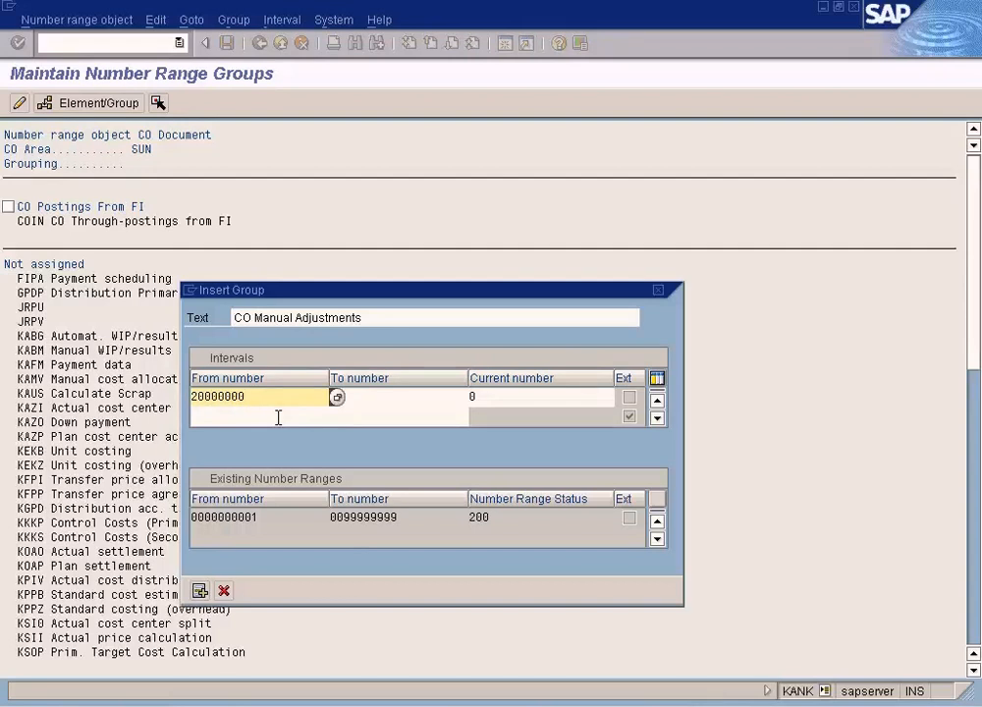
key("BackSpace")
key("shift+Home")
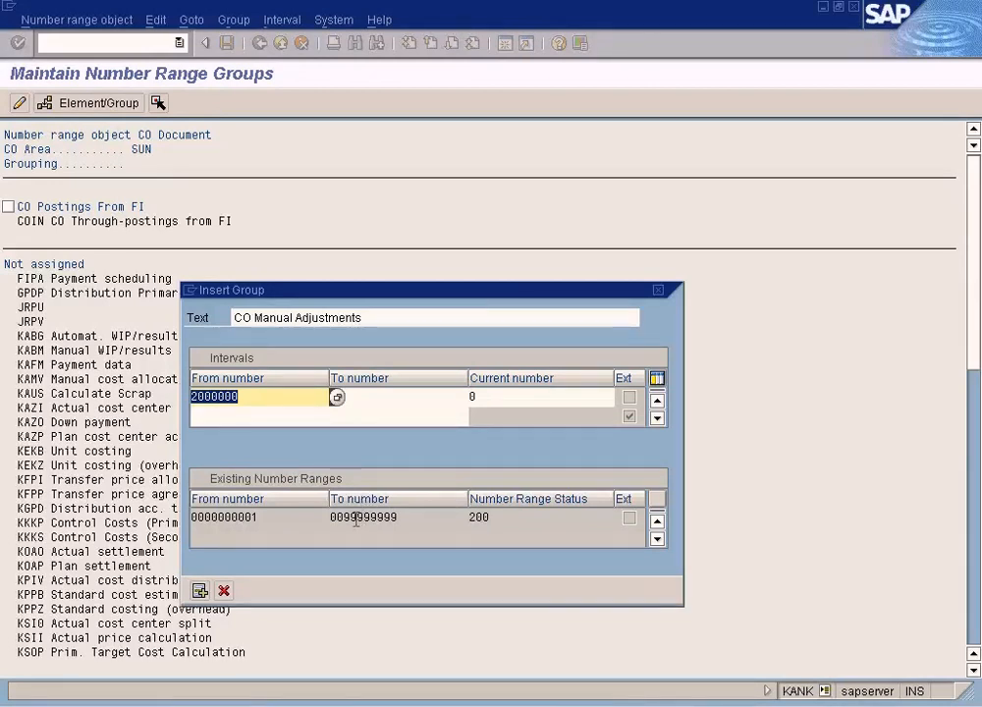
left_click(376, 397)
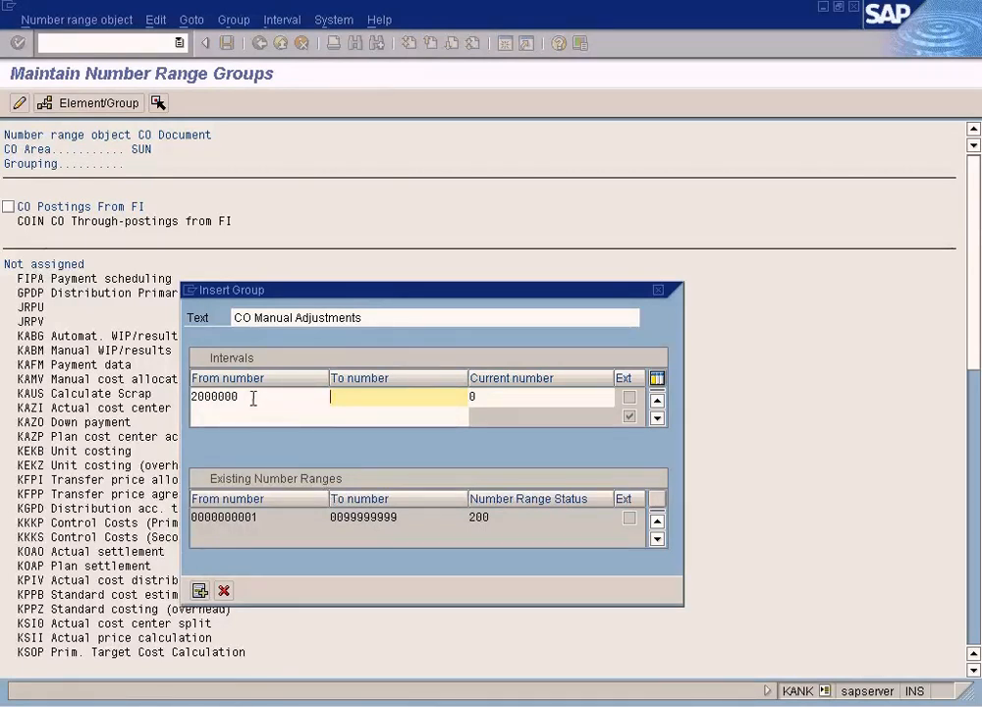
left_click_drag(252, 397, 154, 393)
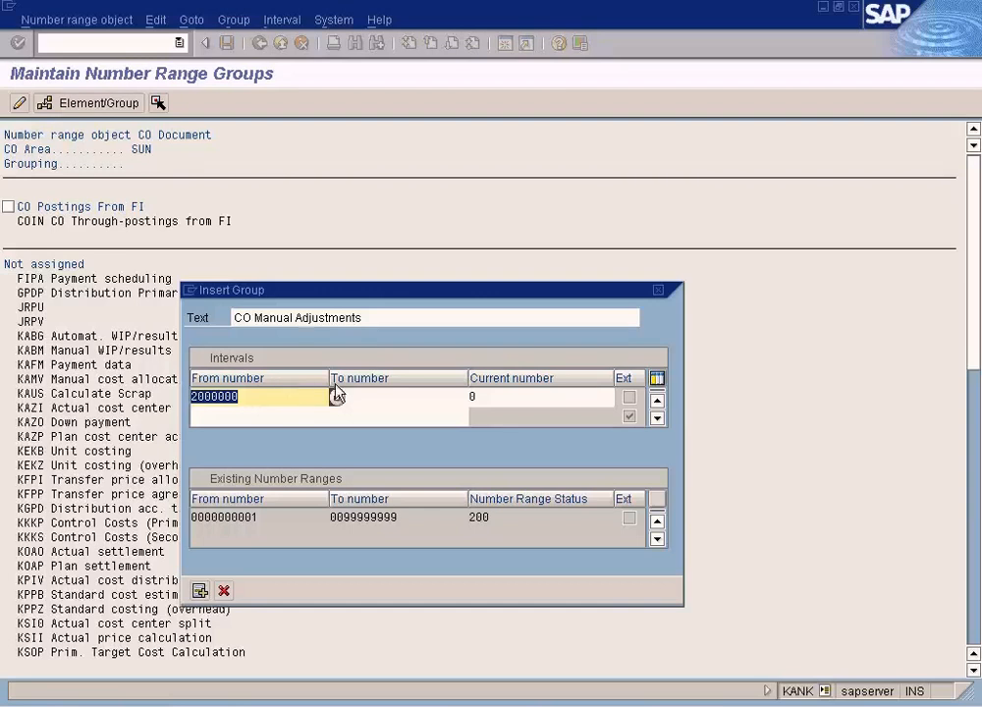
left_click(365, 396)
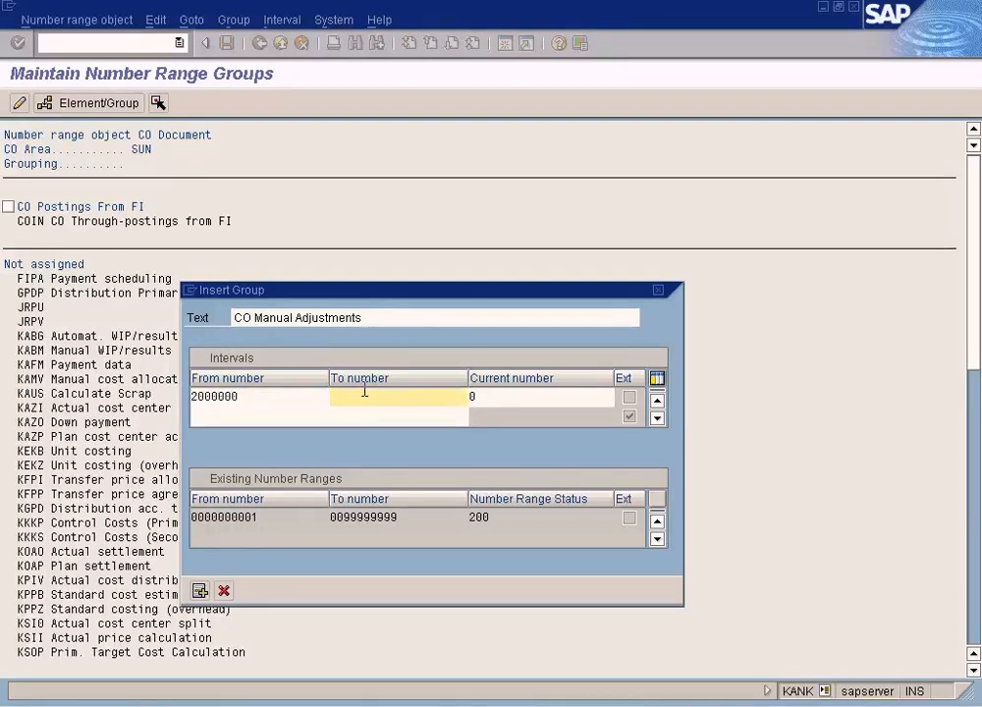
left_click(265, 403)
key("BackSpace")
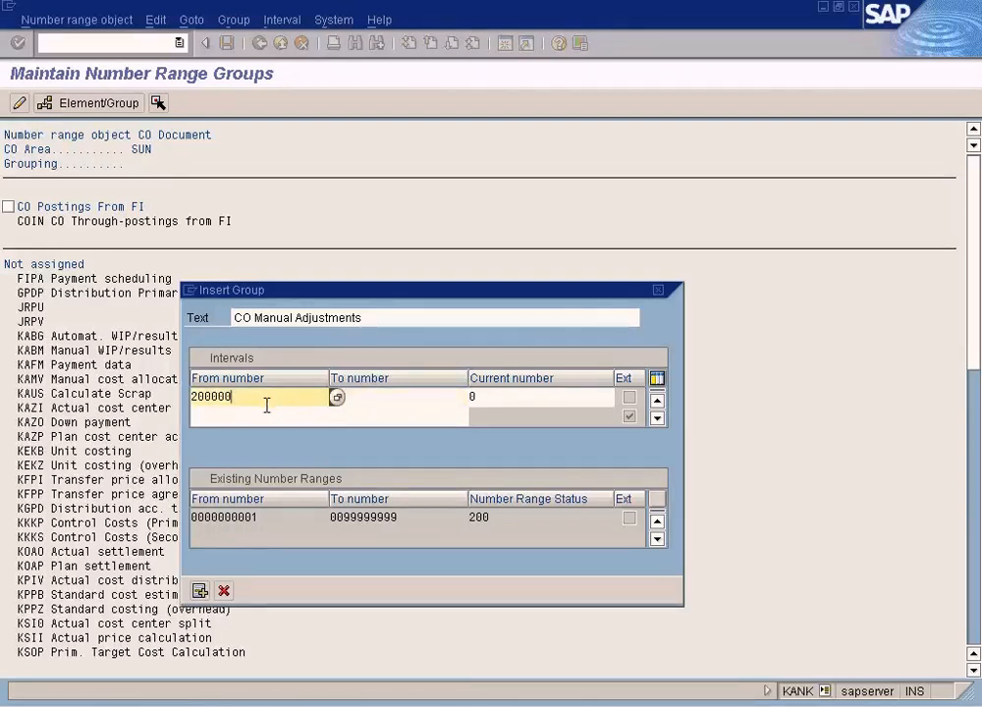
key("Tab")
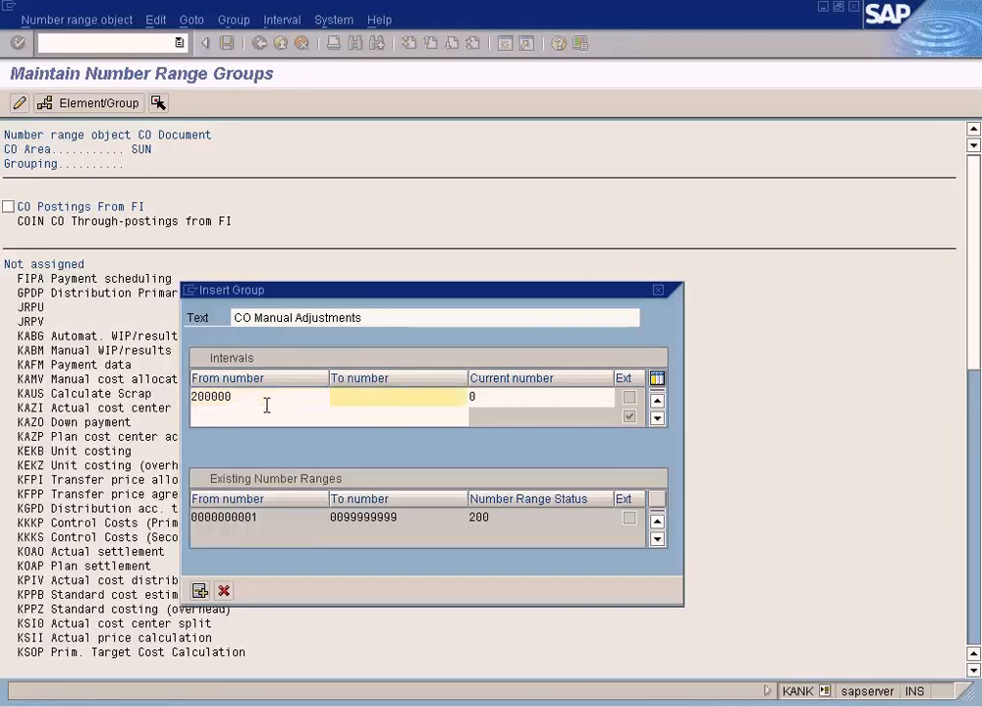
type("3000000")
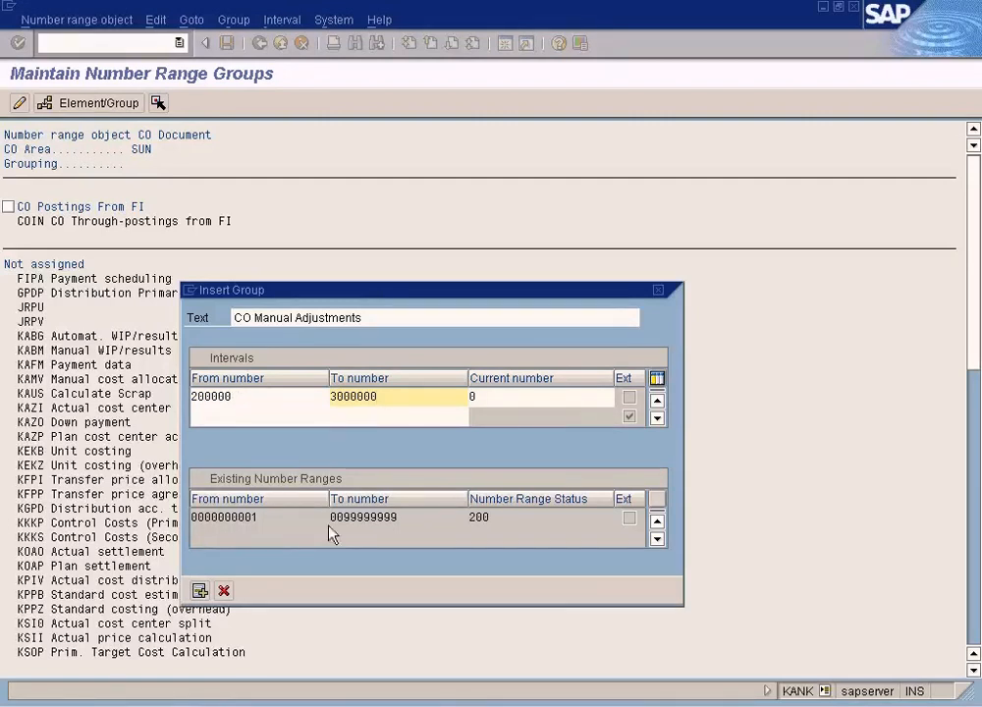
left_click(199, 590)
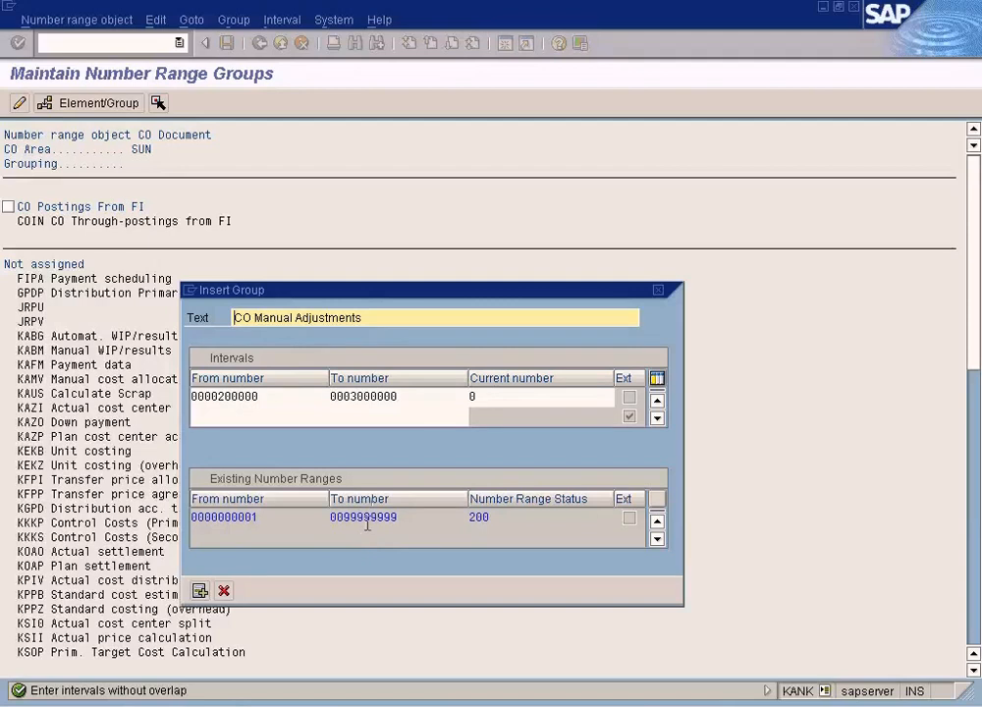
left_click(224, 590)
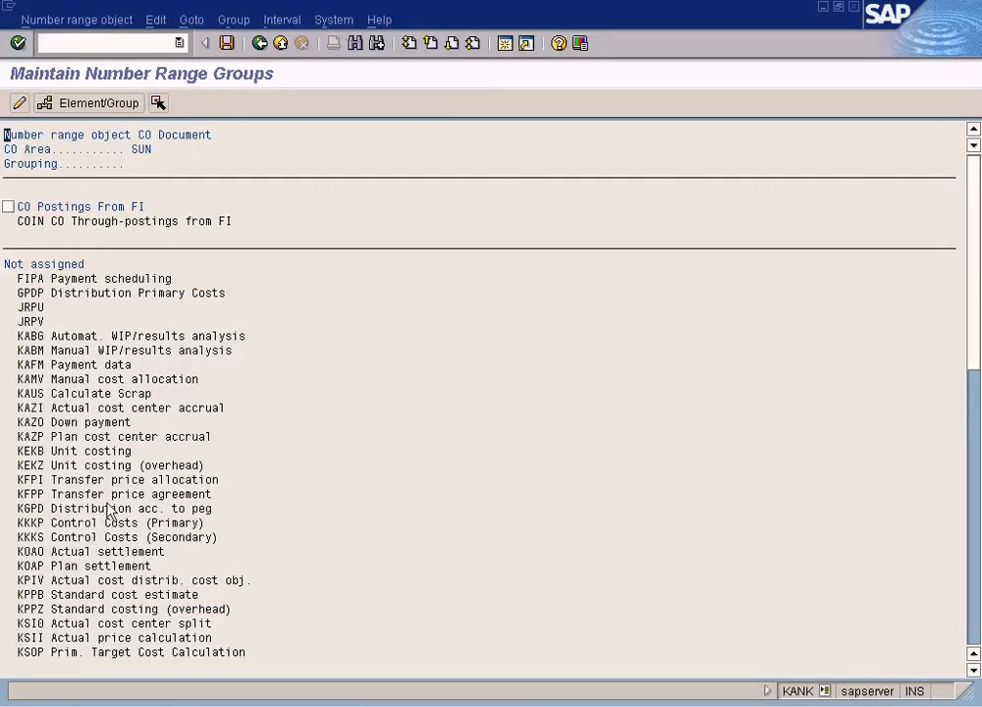
- Assign business transaction RKU1 Repost costs to the CO Postings From FI number range group
left_click(972, 629)
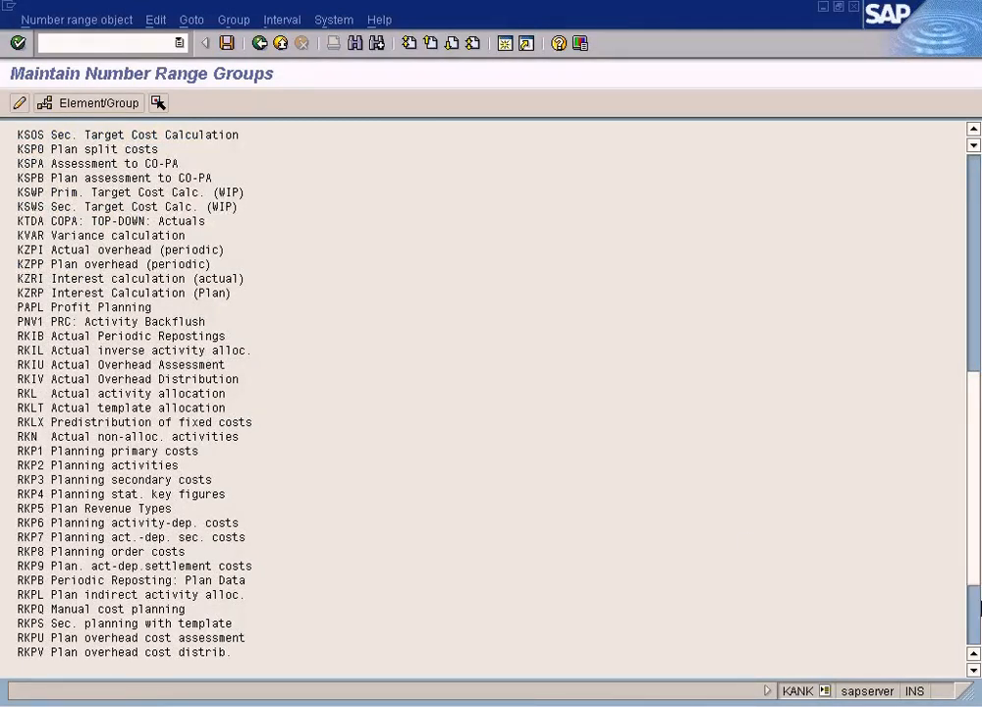
left_click(973, 633)
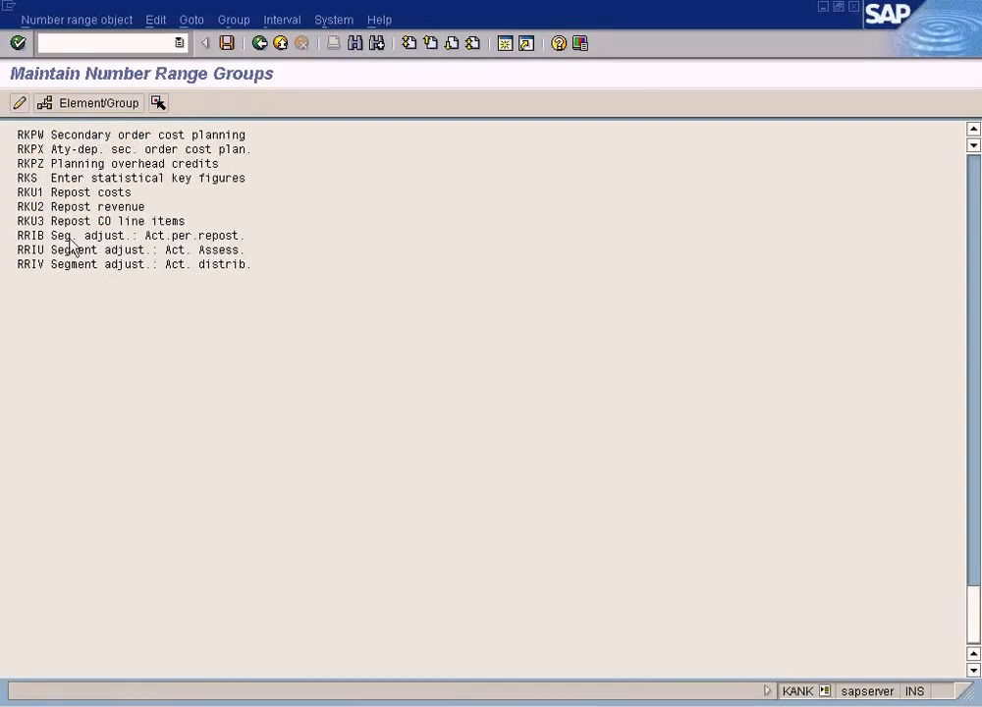
left_click(68, 194)
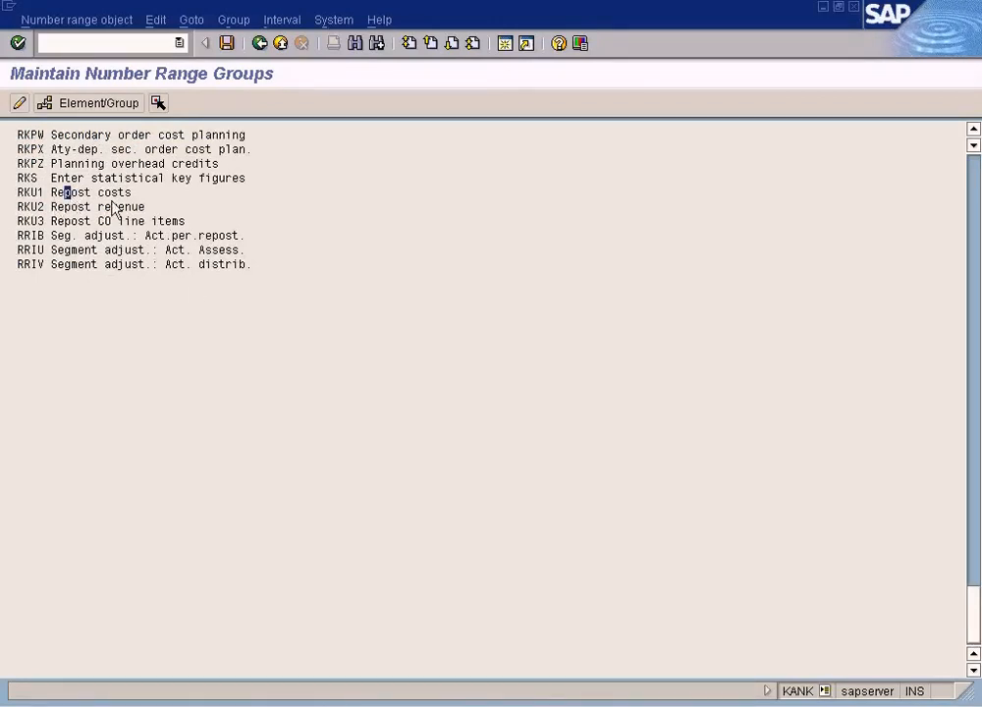
left_click(974, 162)
left_click(973, 162)
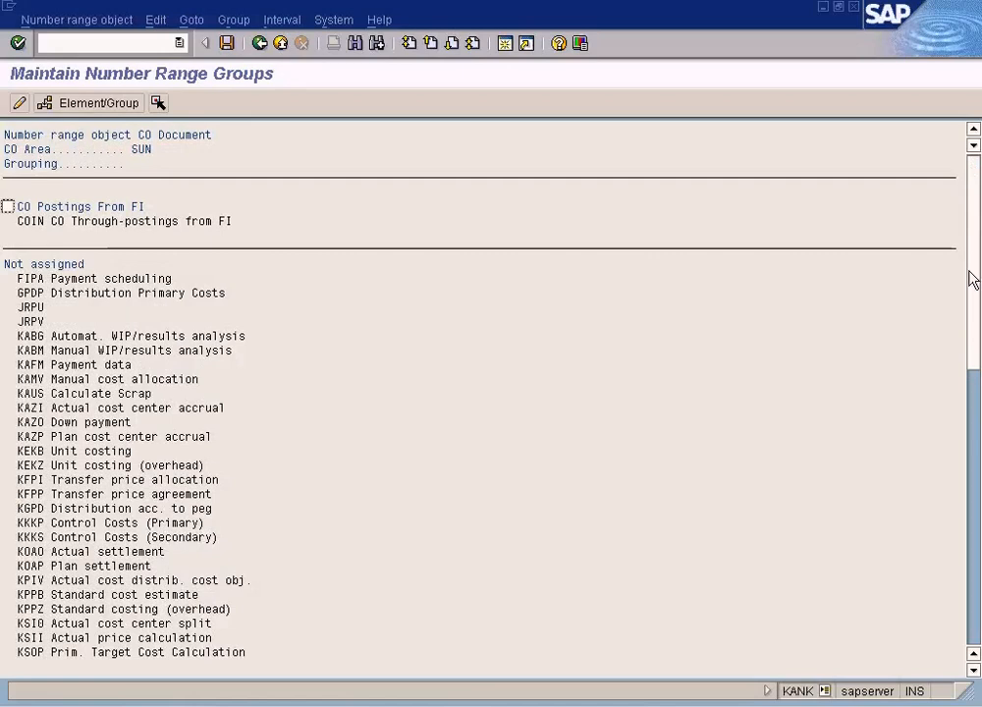
left_click(8, 206)
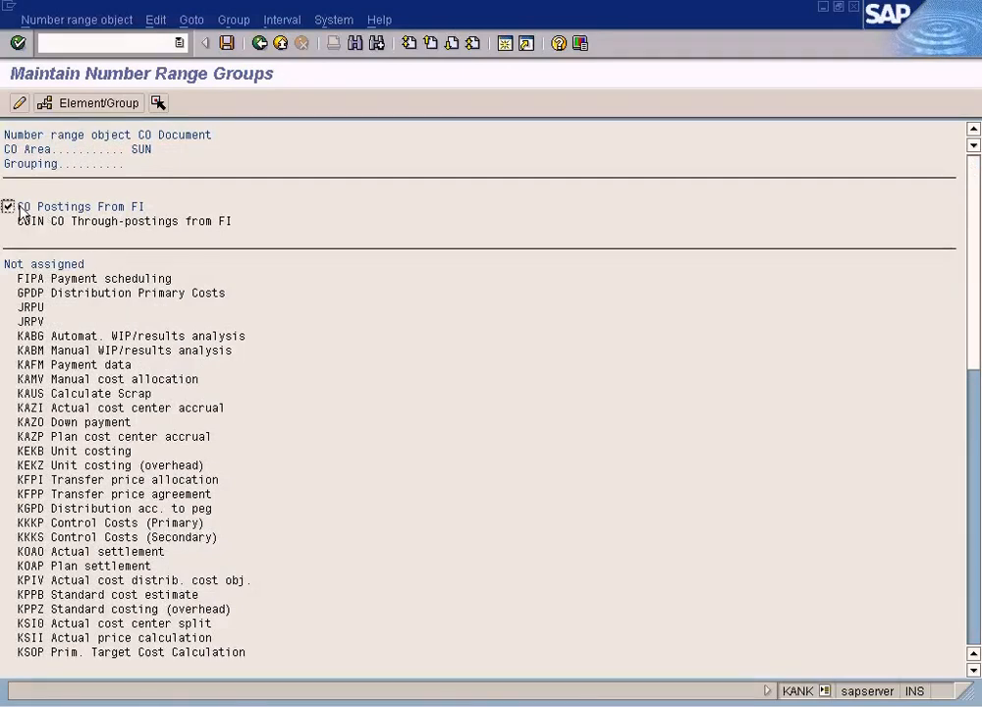
left_click(975, 580)
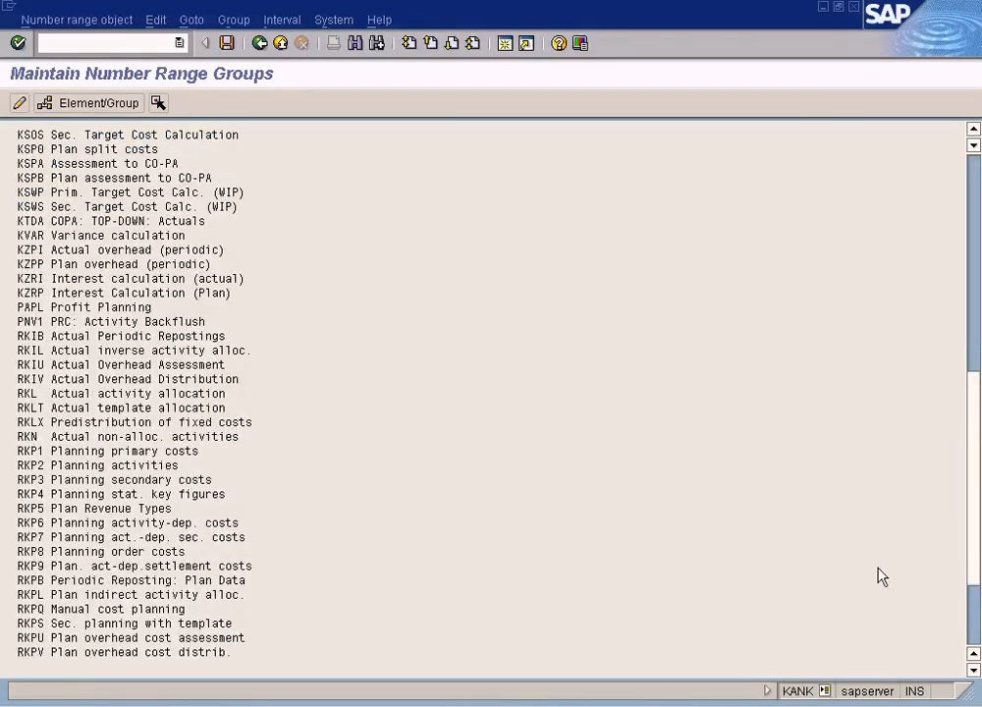
left_click(978, 622)
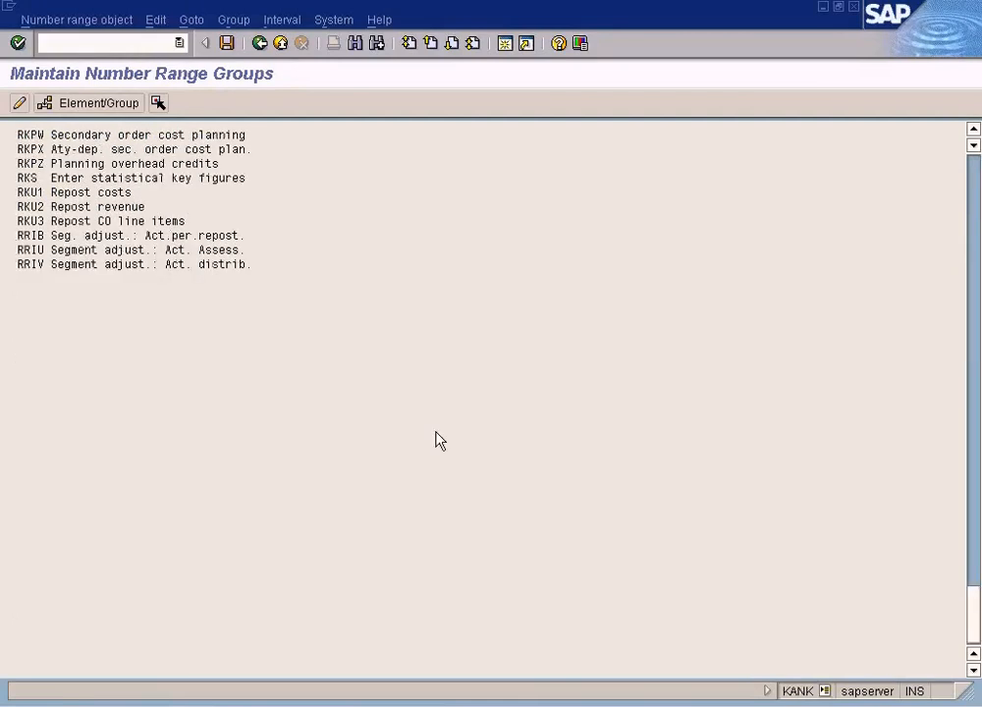
left_click(34, 194)
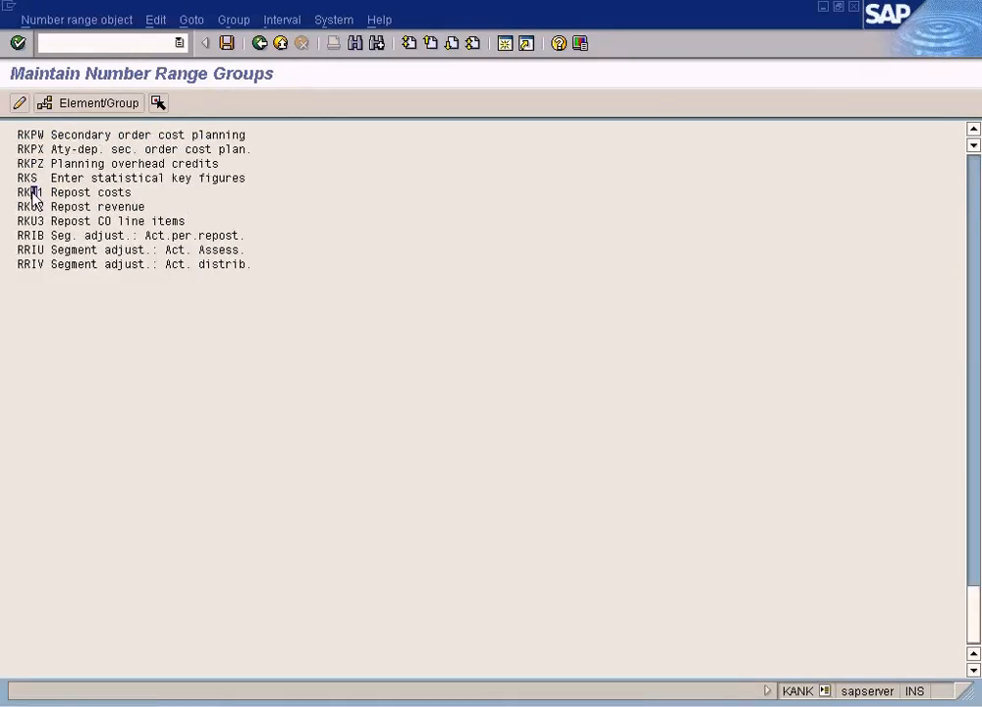
left_click(90, 105)
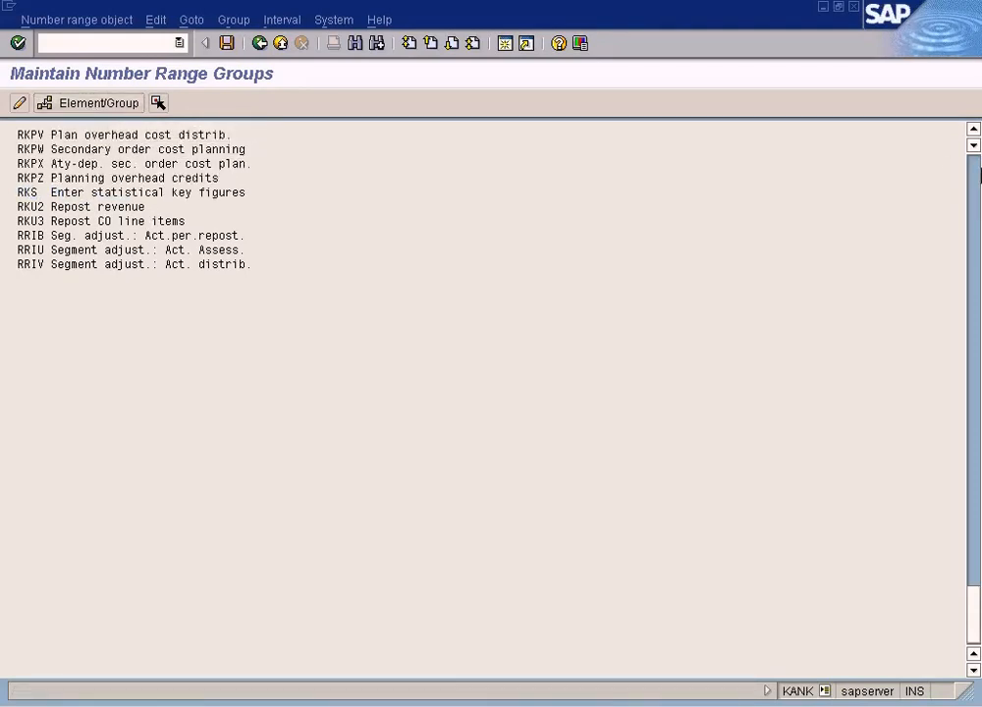
left_click(976, 168)
left_click(976, 167)
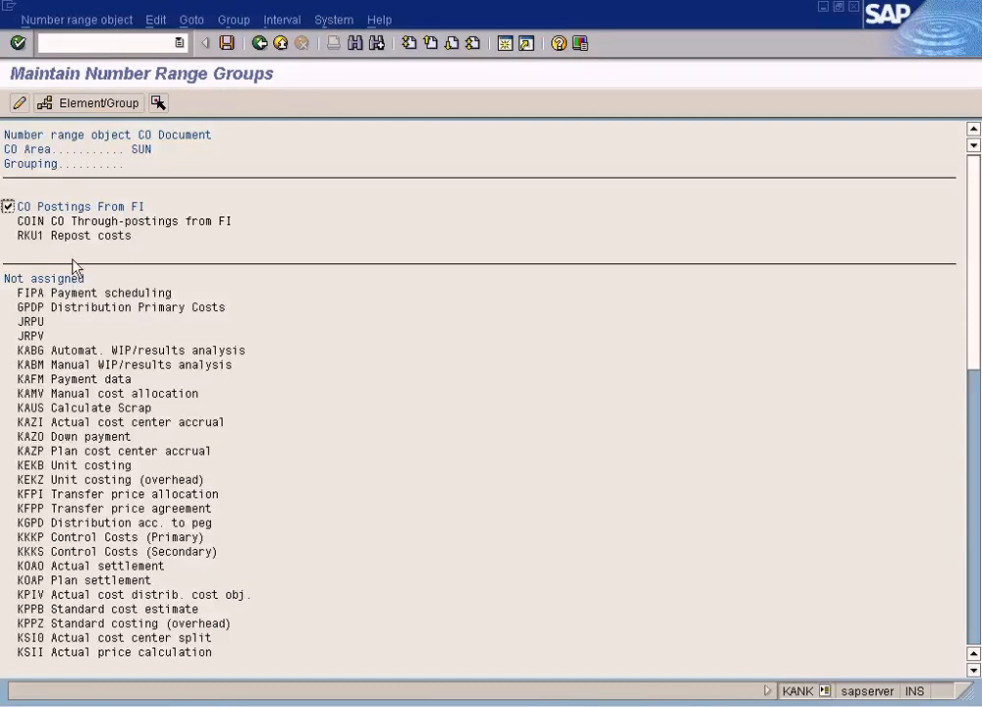
- Save the number range group assignment, acknowledge the transport notice, and return to the IMG
left_click(68, 224)
left_click(43, 237)
left_click(102, 222)
left_click(108, 222)
left_click(80, 237)
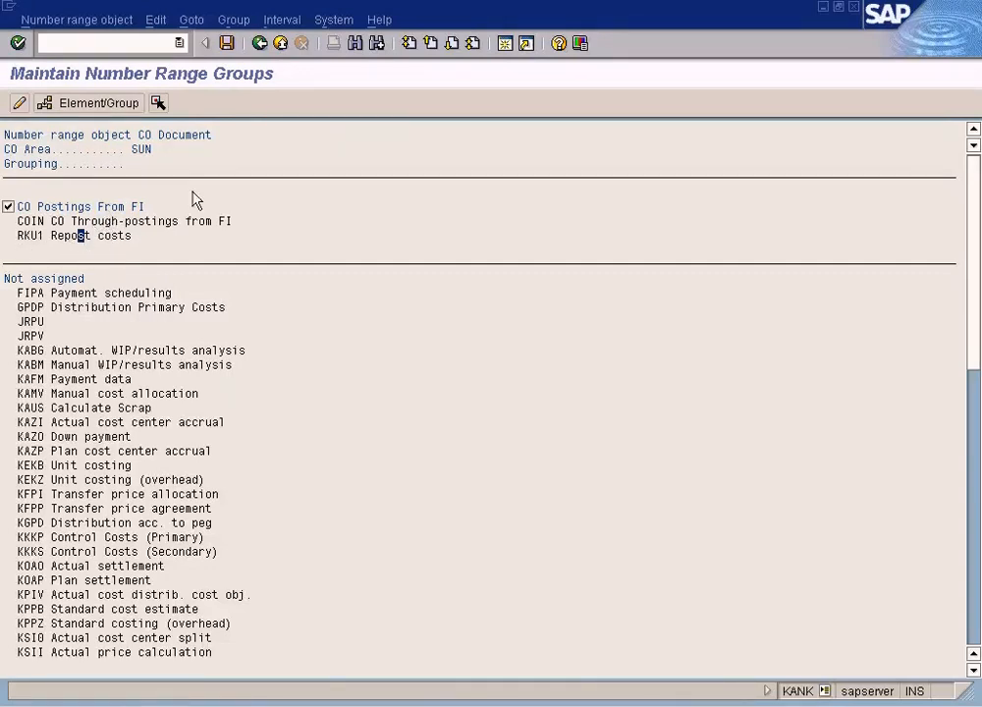
left_click(228, 48)
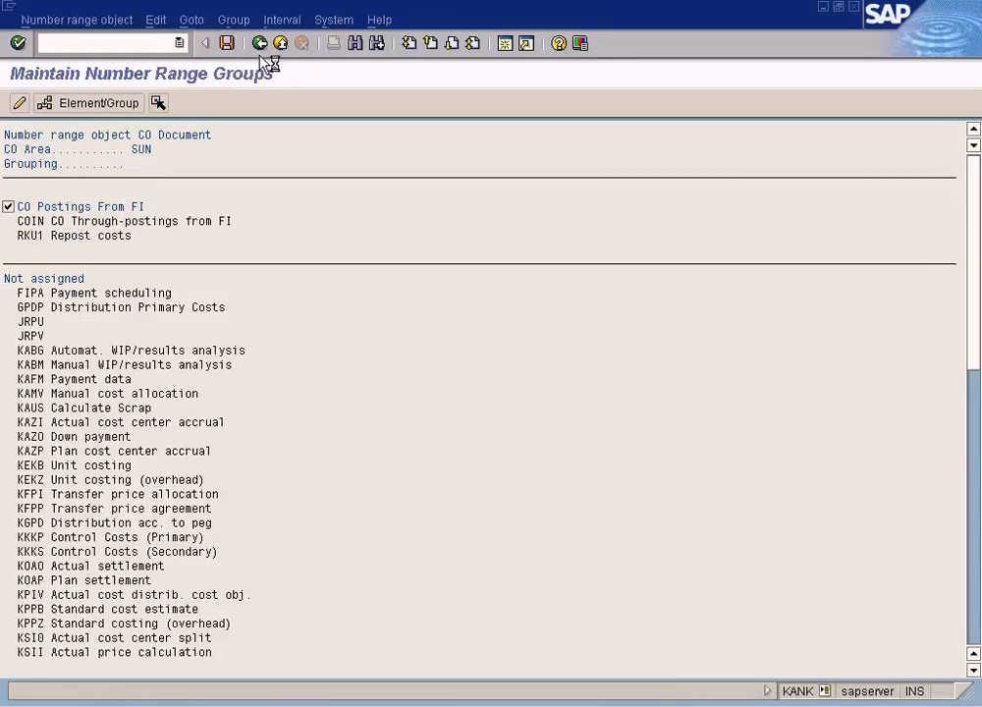
left_click(84, 527)
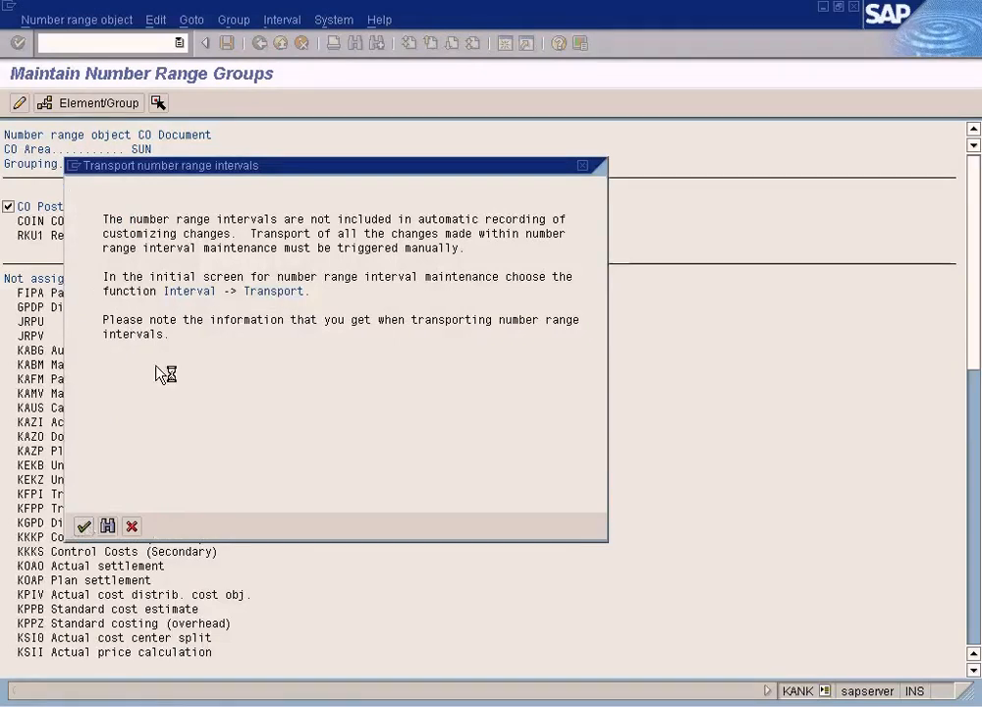
left_click(261, 45)
left_click(261, 45)
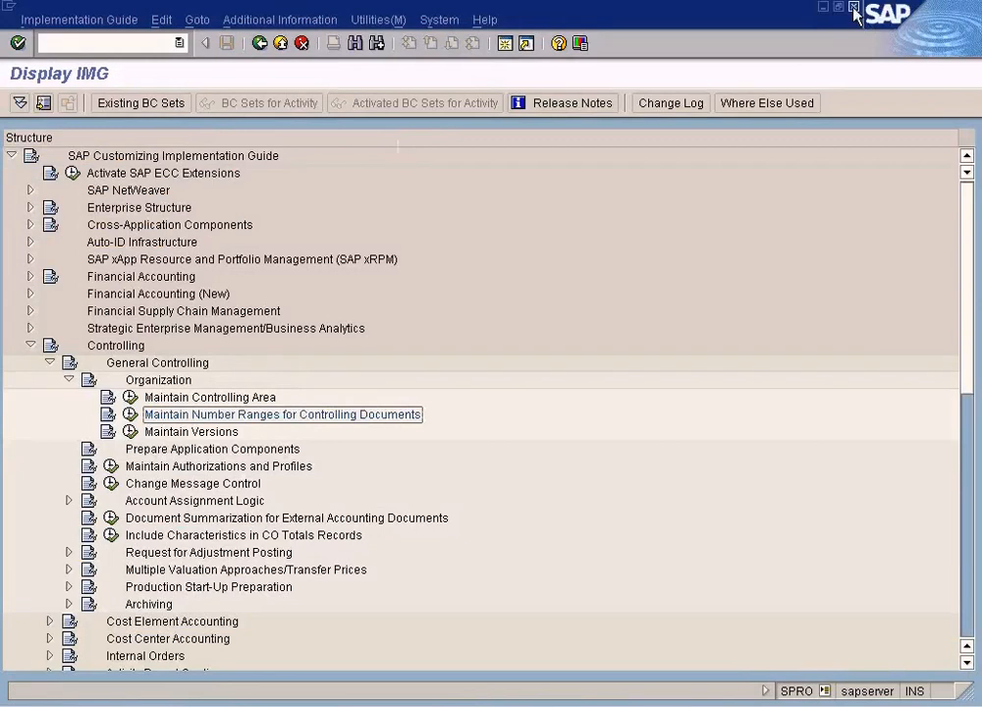
- Switch back to the manual reposting window and post the DEPT1 reposting document
key("alt+Tab")
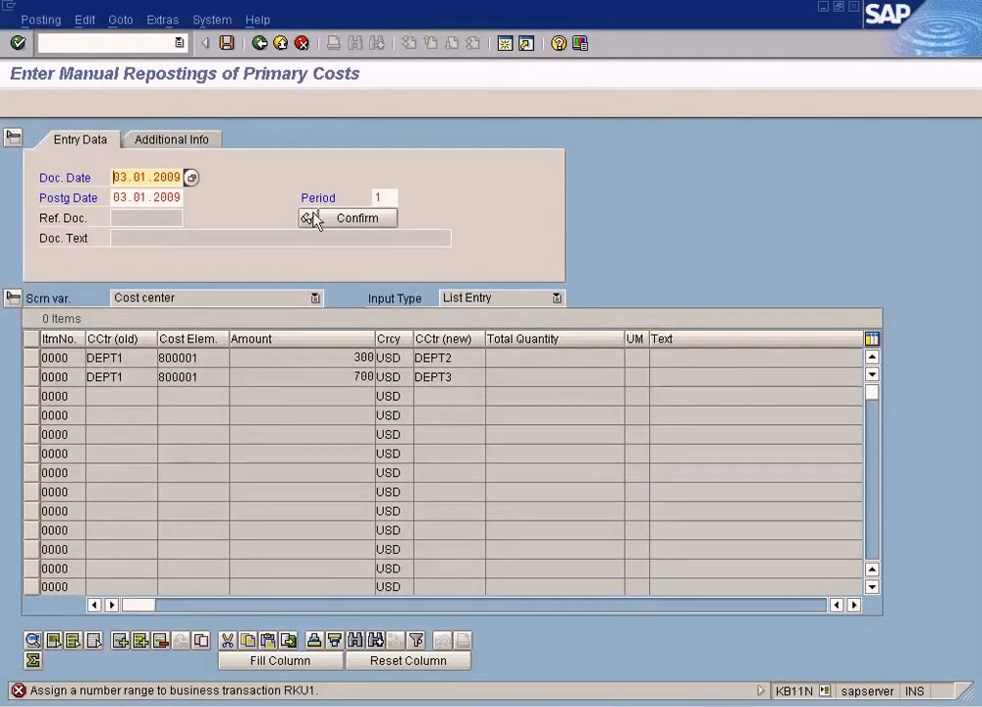
left_click(228, 43)
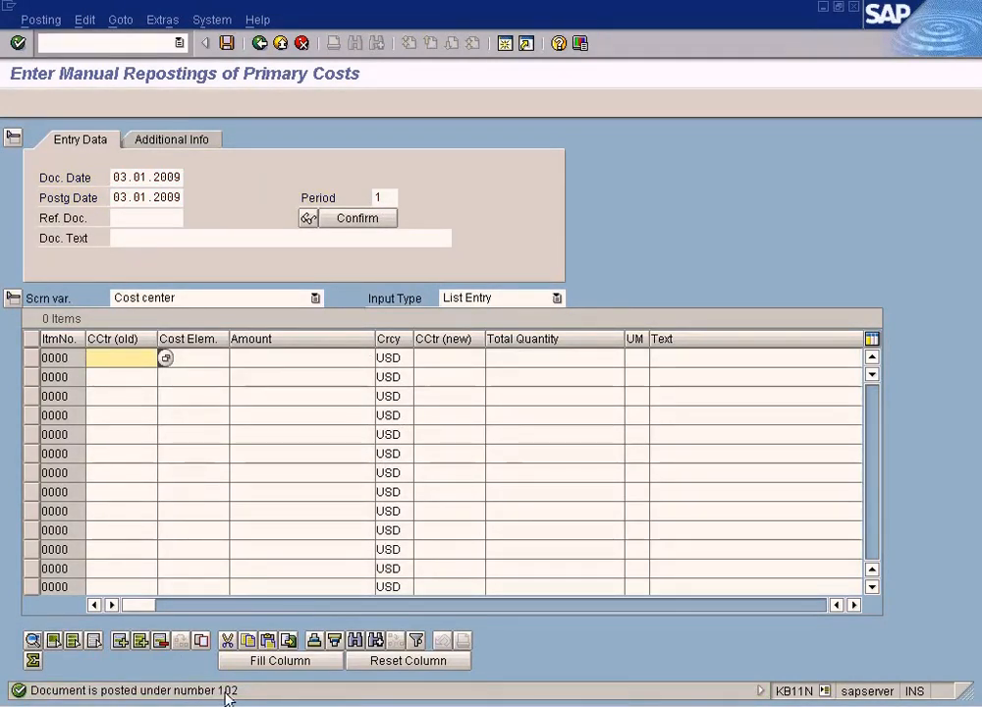
- Display the posted manual reposting document
left_click(41, 20)
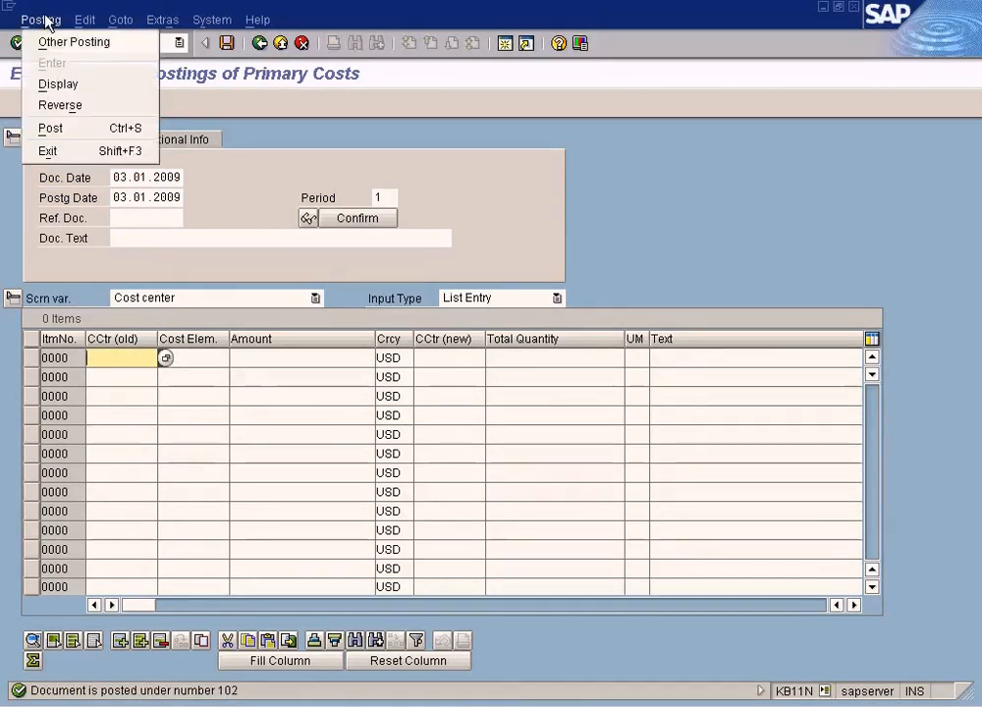
left_click(54, 83)
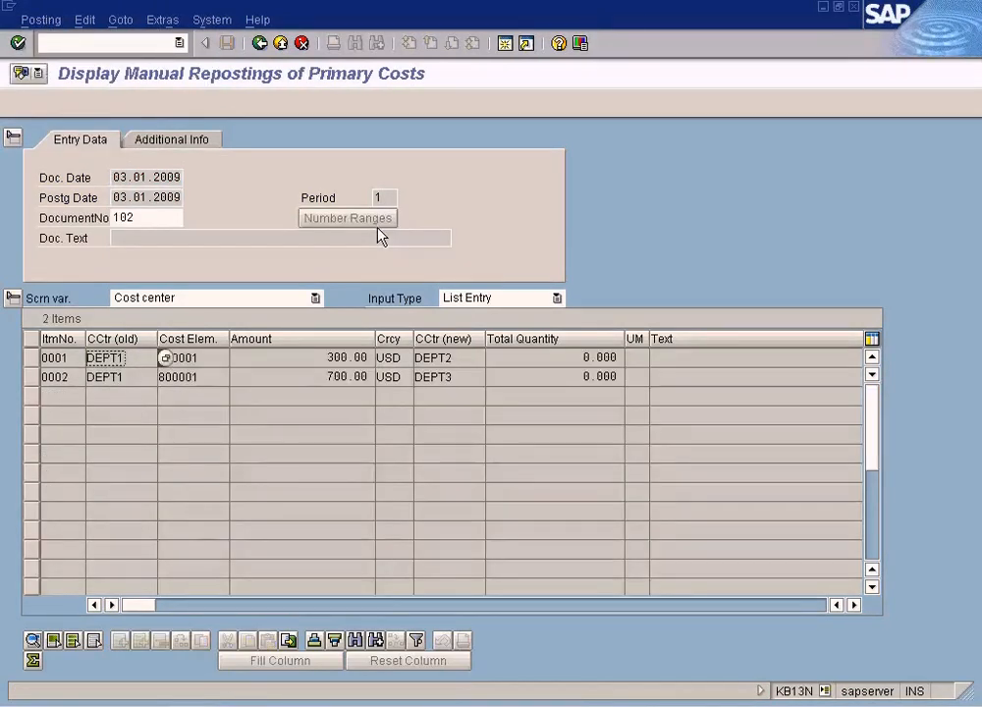
left_click(304, 378)
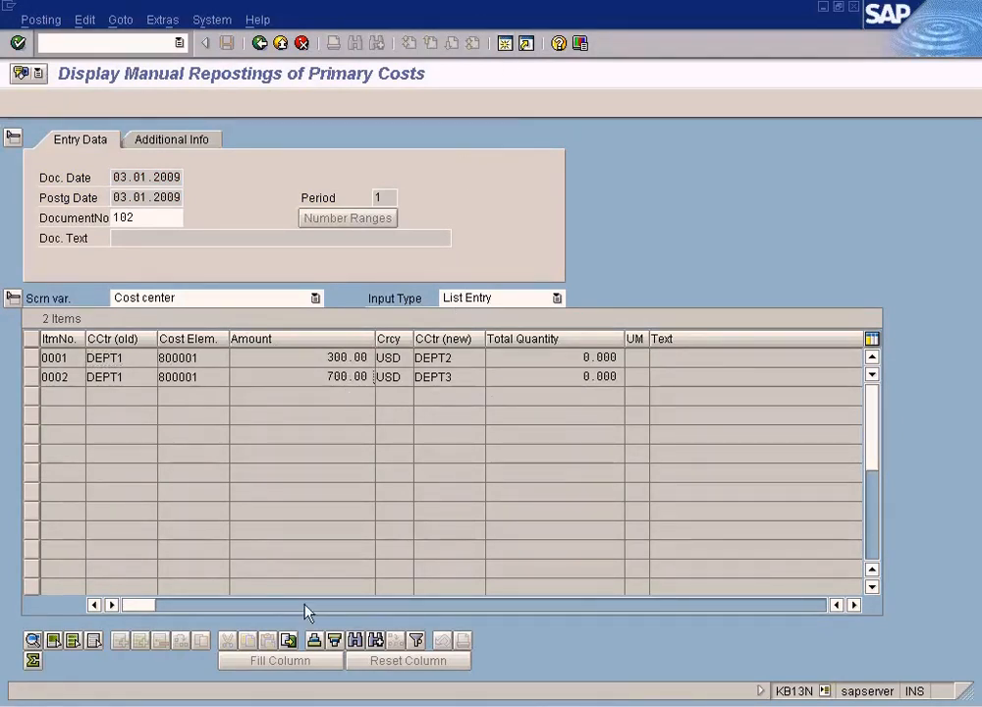
- Switch to the cost element planning window and leave it for the SAP Easy Access menu
left_click(292, 699)
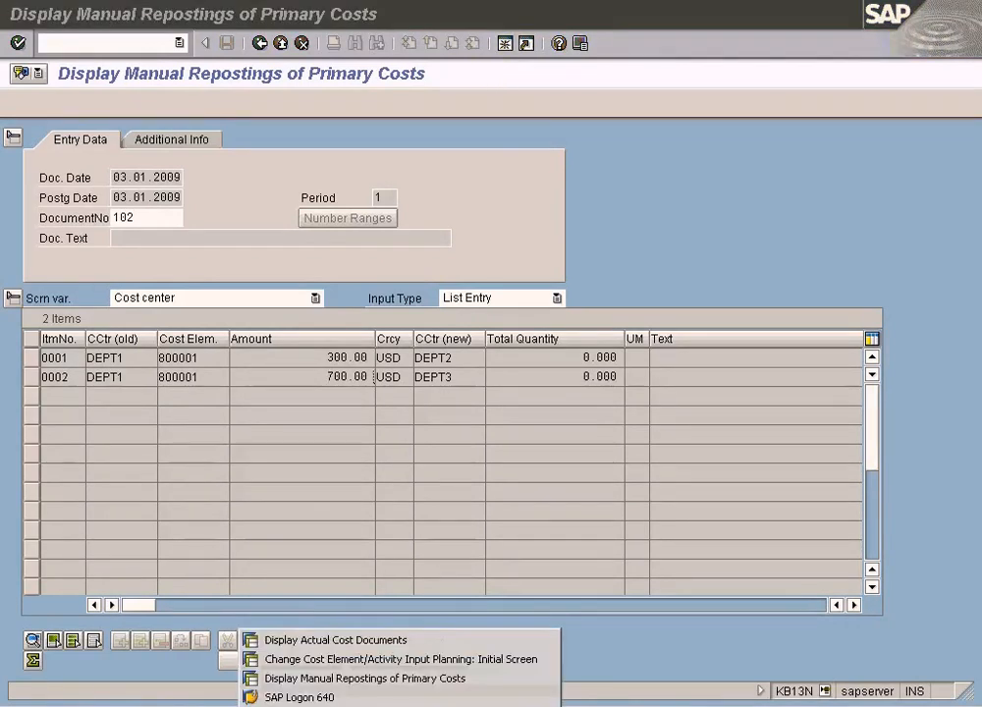
left_click(298, 659)
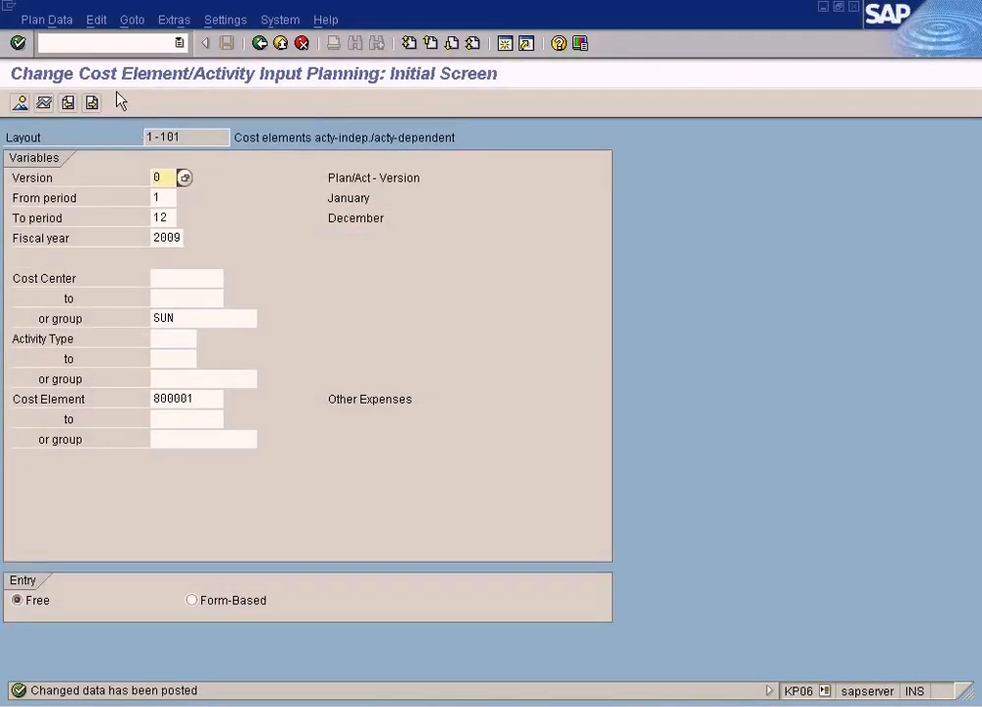
left_click(109, 45)
type("/")
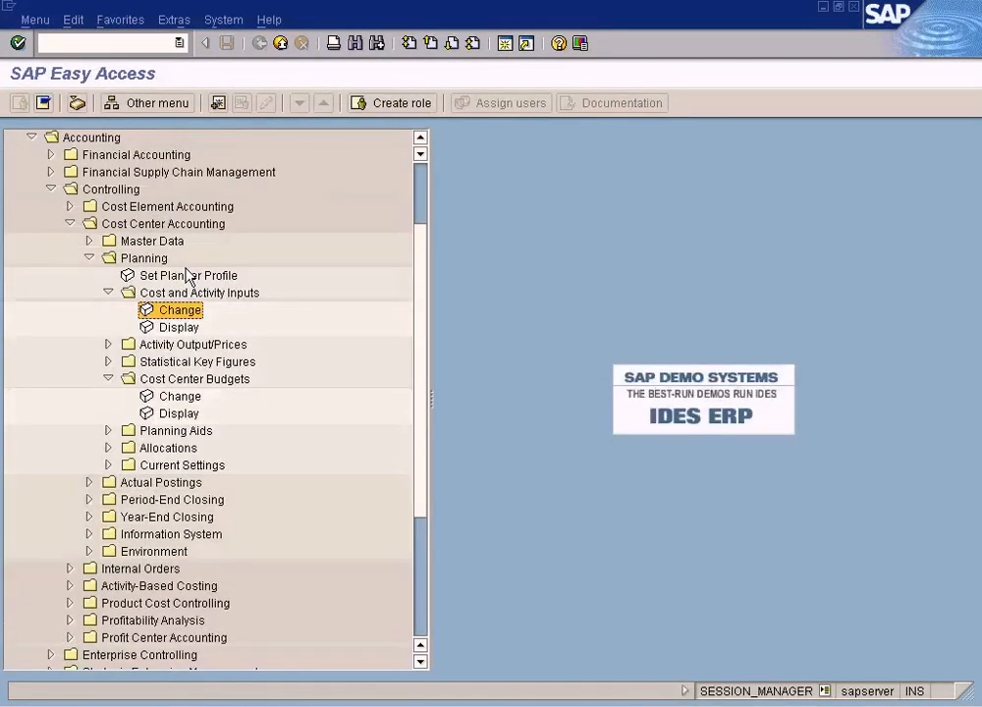
- Run the Cost Centers: Actual/Plan/Variance report from the cost center information system for cost center group SUN
left_click(90, 257)
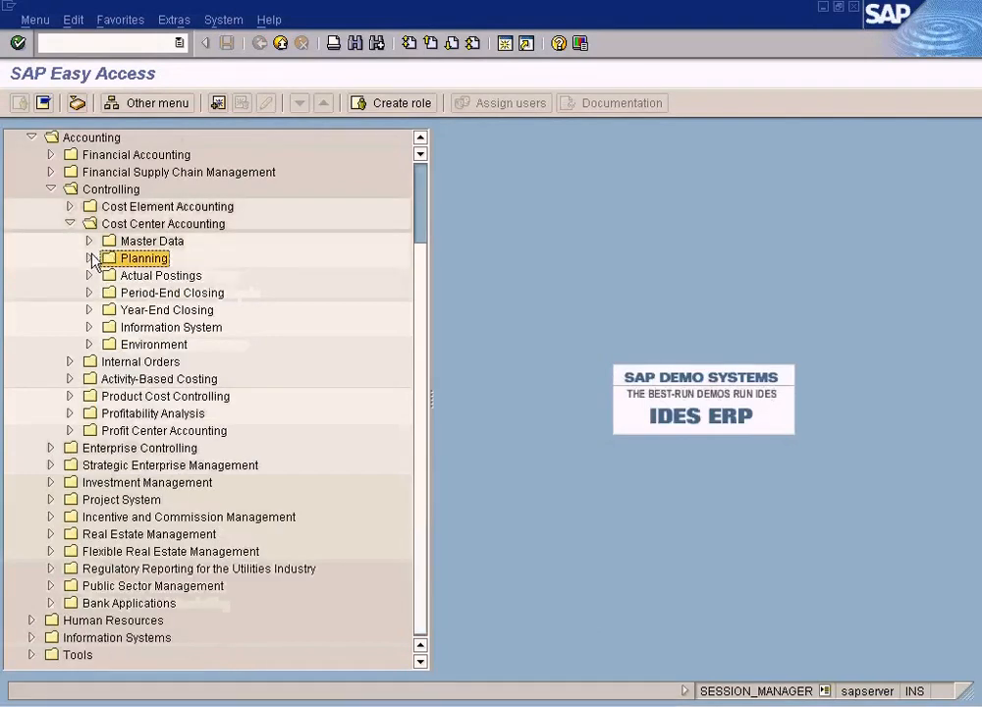
left_click(90, 328)
left_click(108, 345)
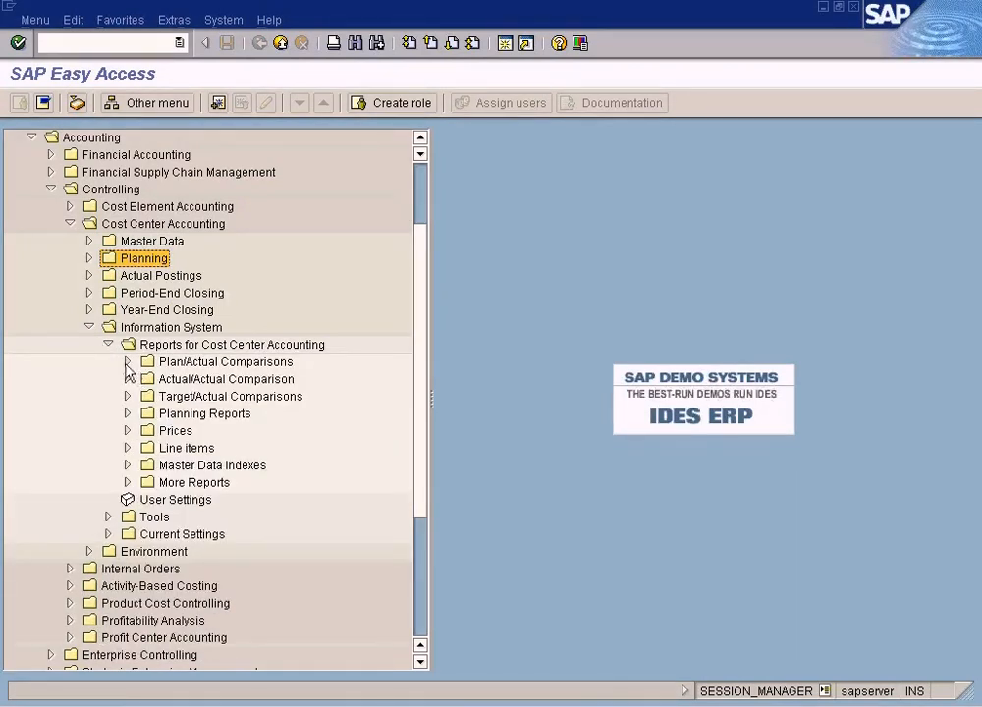
left_click(127, 362)
double_click(255, 383)
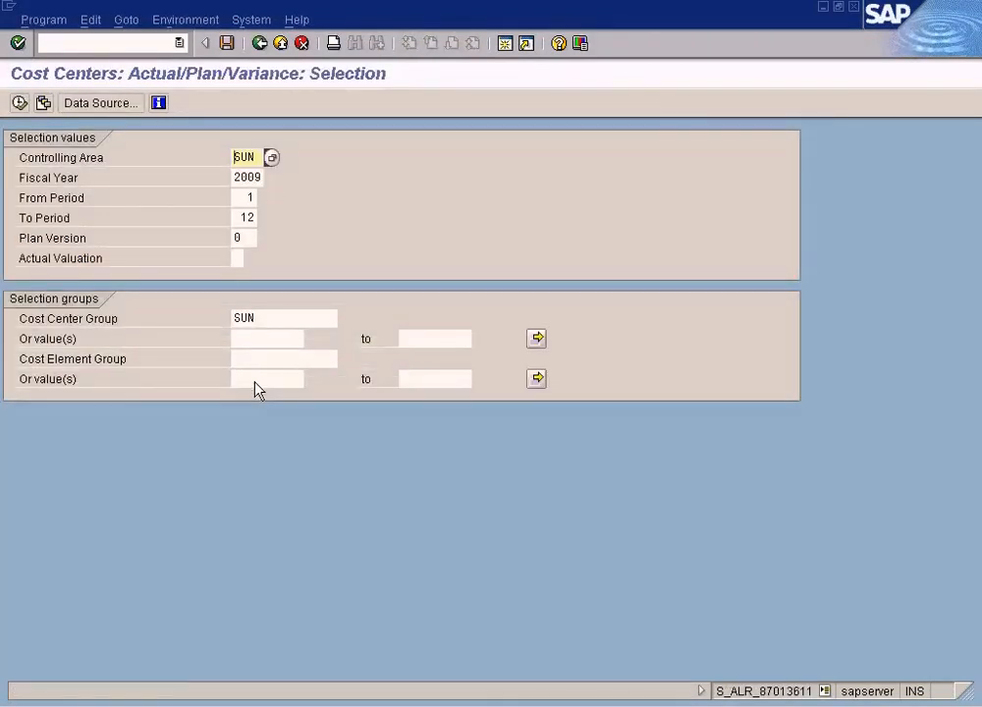
left_click(20, 104)
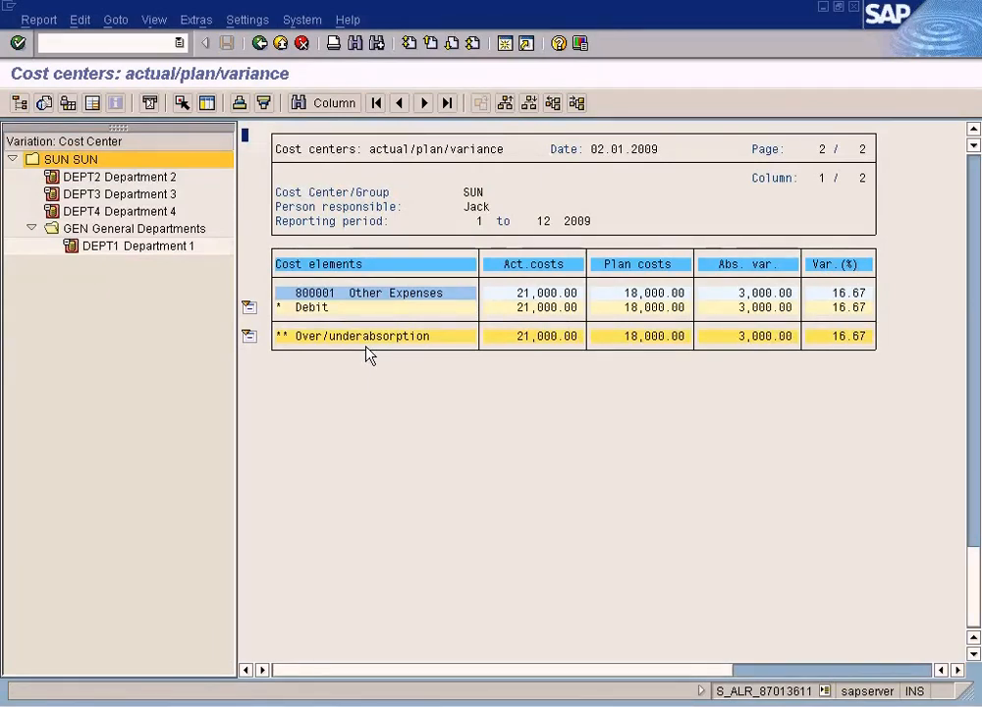
- Show cost center DEPT1 in the report and compare it against the actual cost document and manual reposting windows
left_click(160, 247)
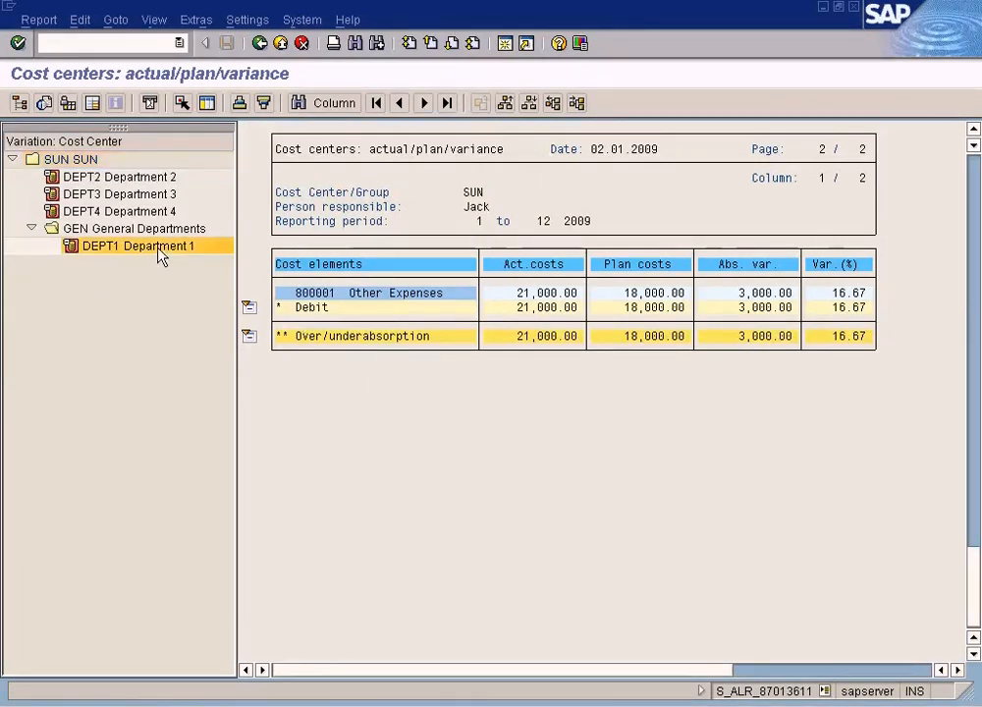
left_click(312, 701)
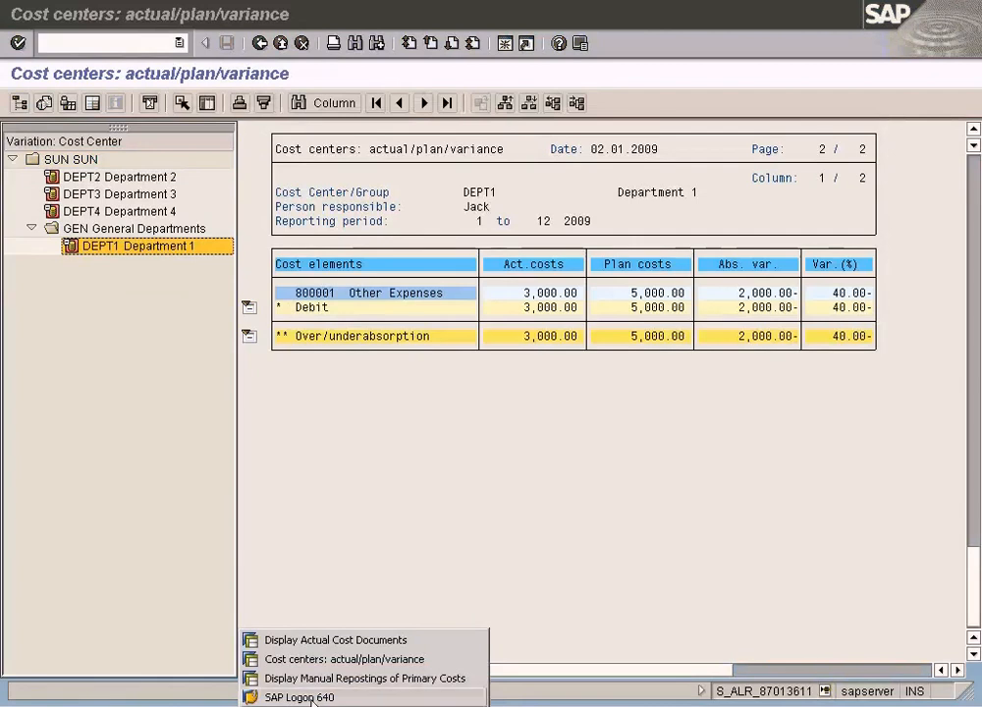
left_click(324, 640)
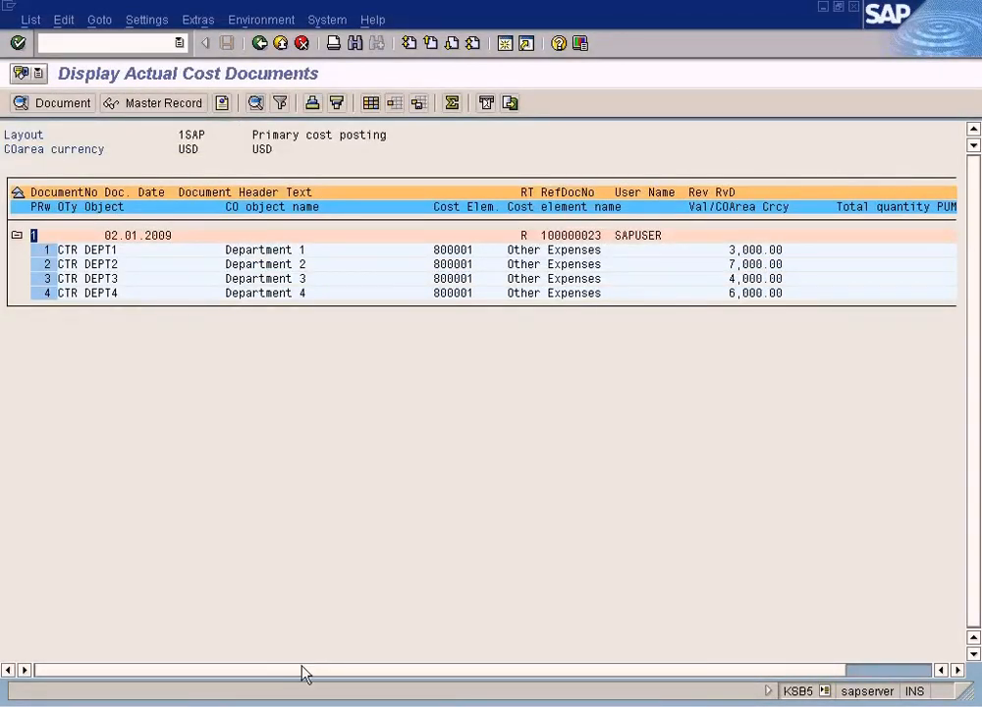
left_click(310, 702)
left_click(317, 678)
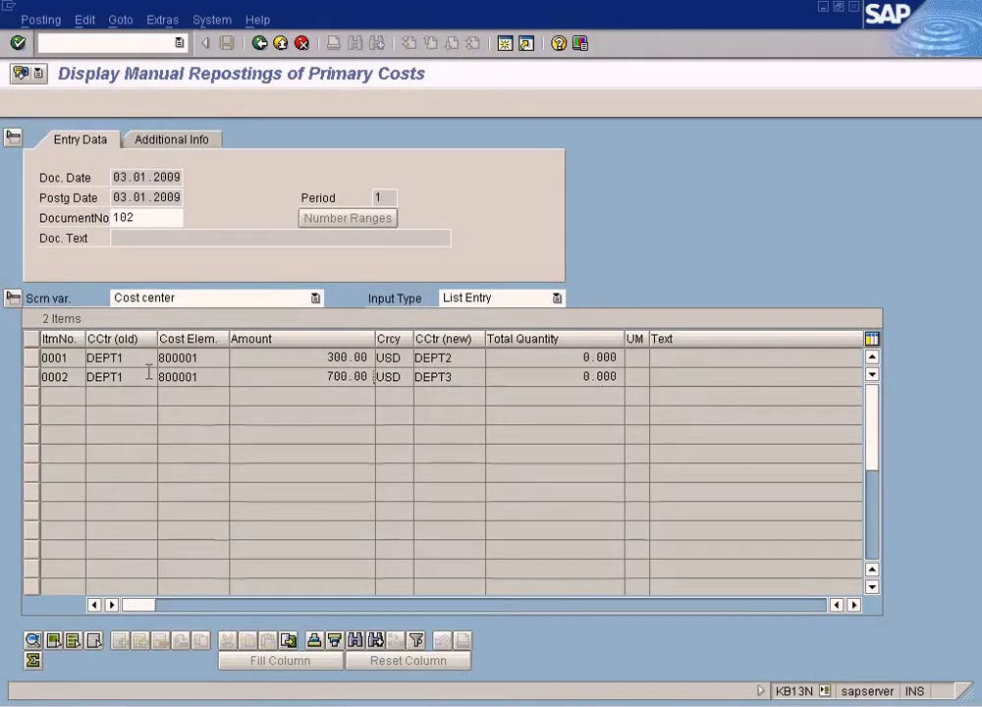
key("alt+Tab")
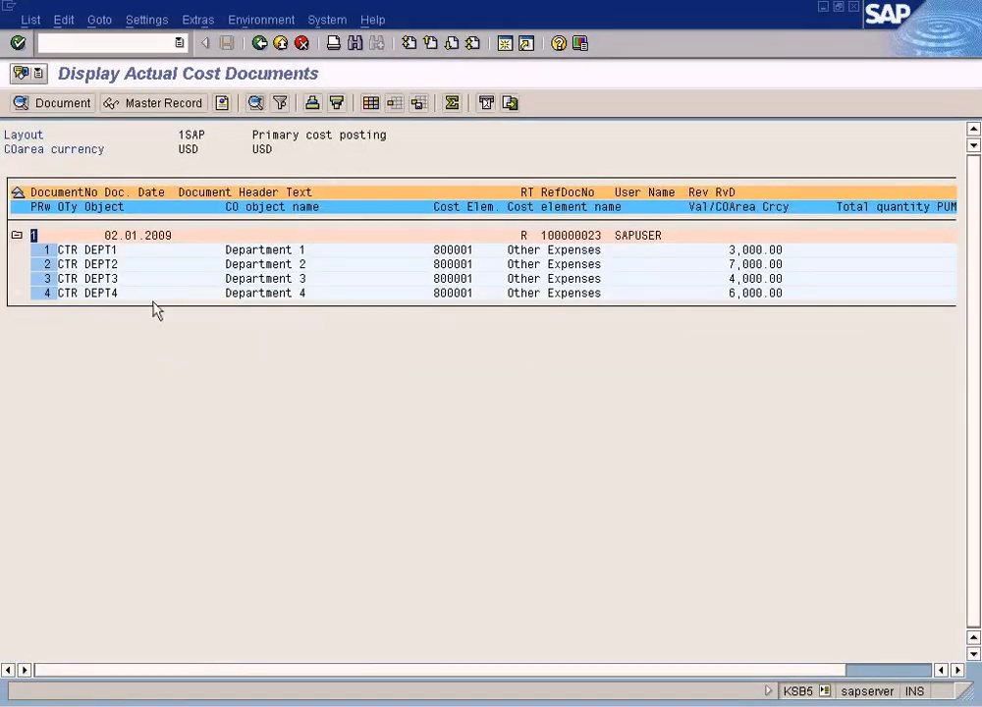
key("alt+Tab")
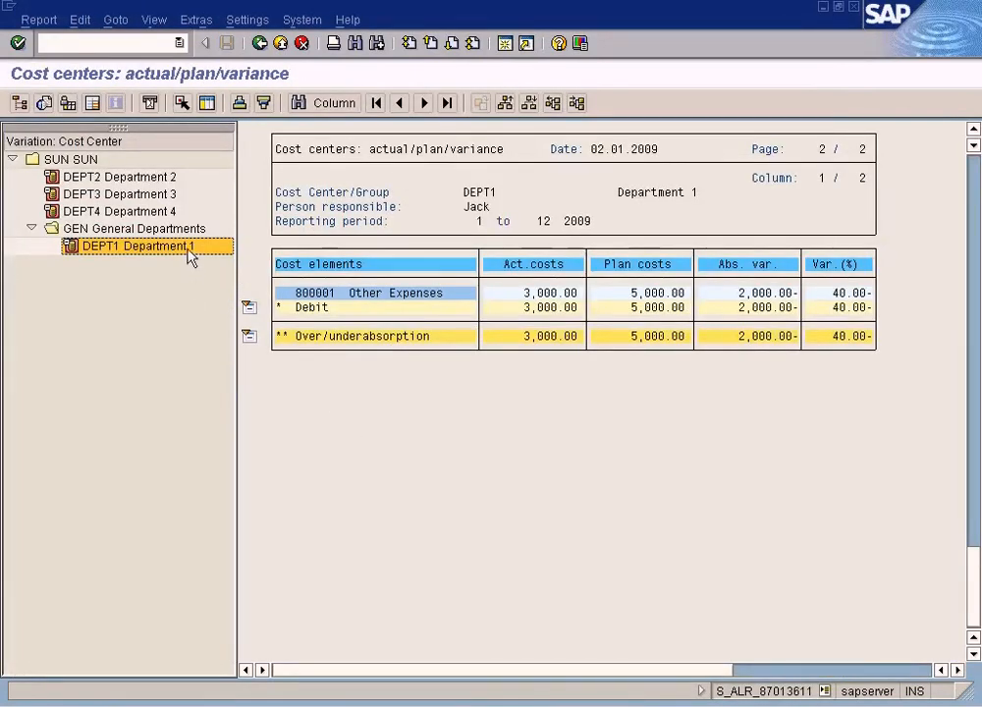
- Exit the actual/plan/variance report and return to the SAP Easy Access menu
double_click(620, 338)
key("F3")
left_click(260, 44)
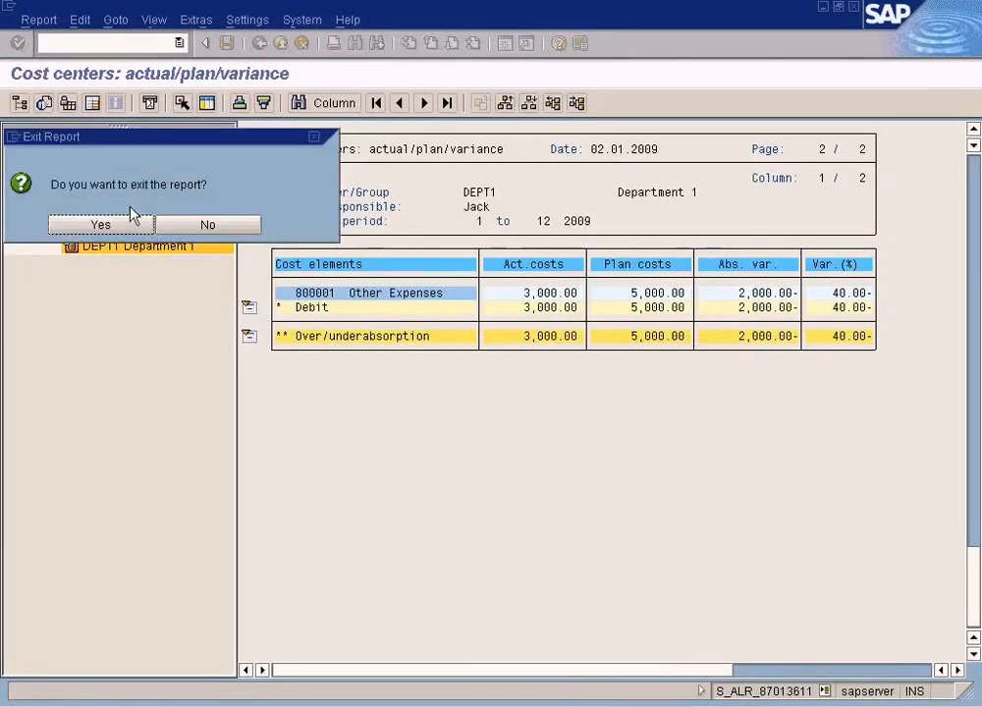
left_click(127, 233)
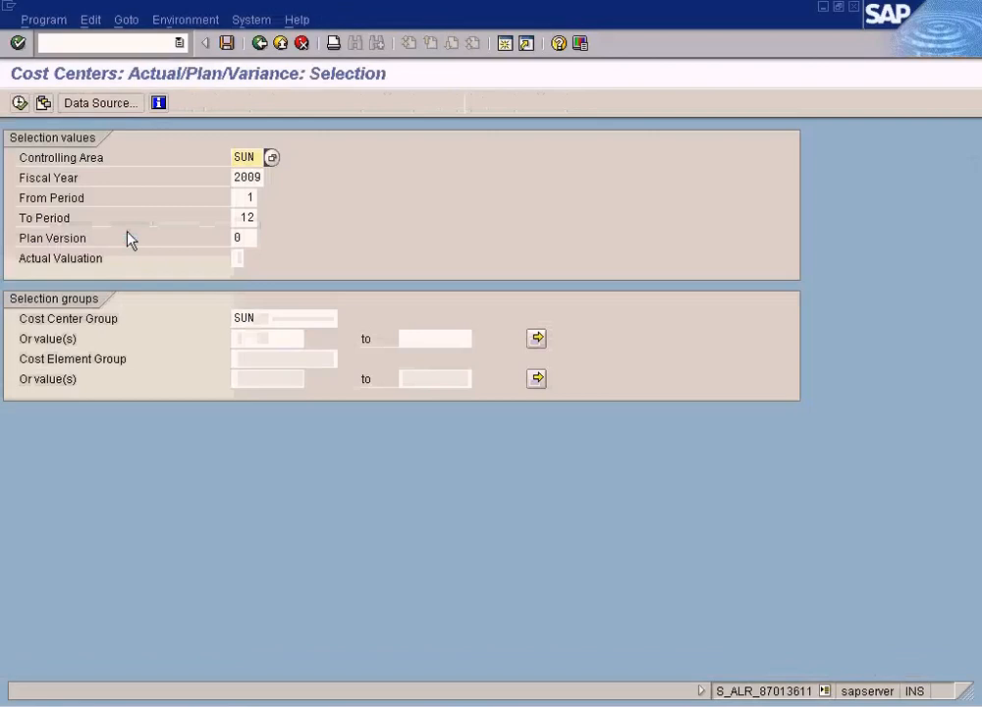
left_click(265, 43)
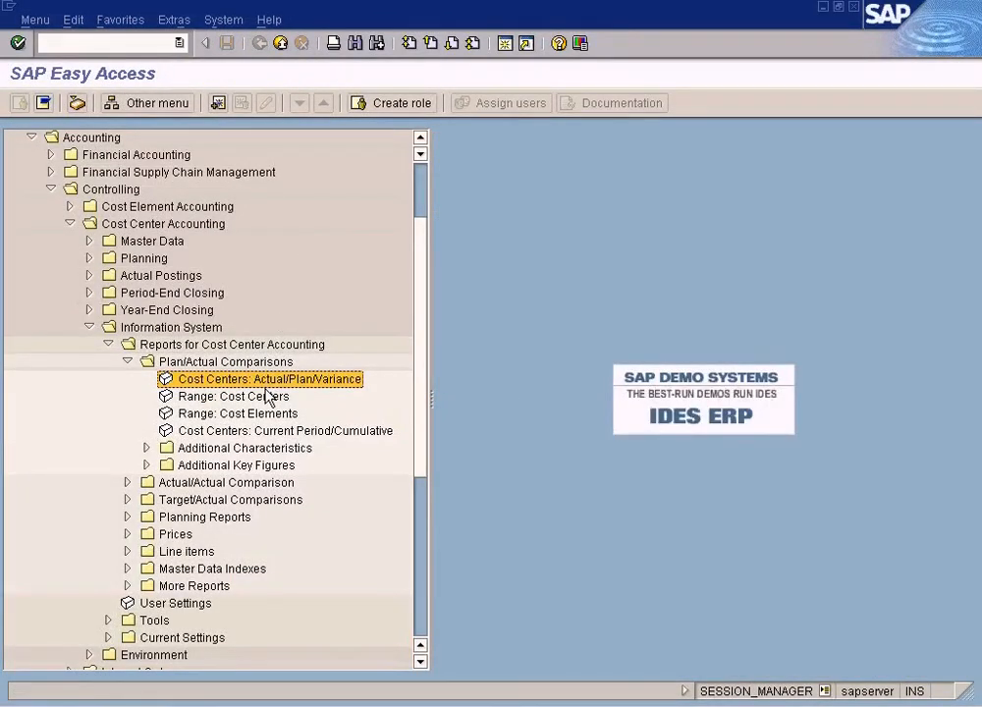
- Run the Cost Centers: Actual Line Items report for cost center group SUN and cost element 800001
left_click(127, 551)
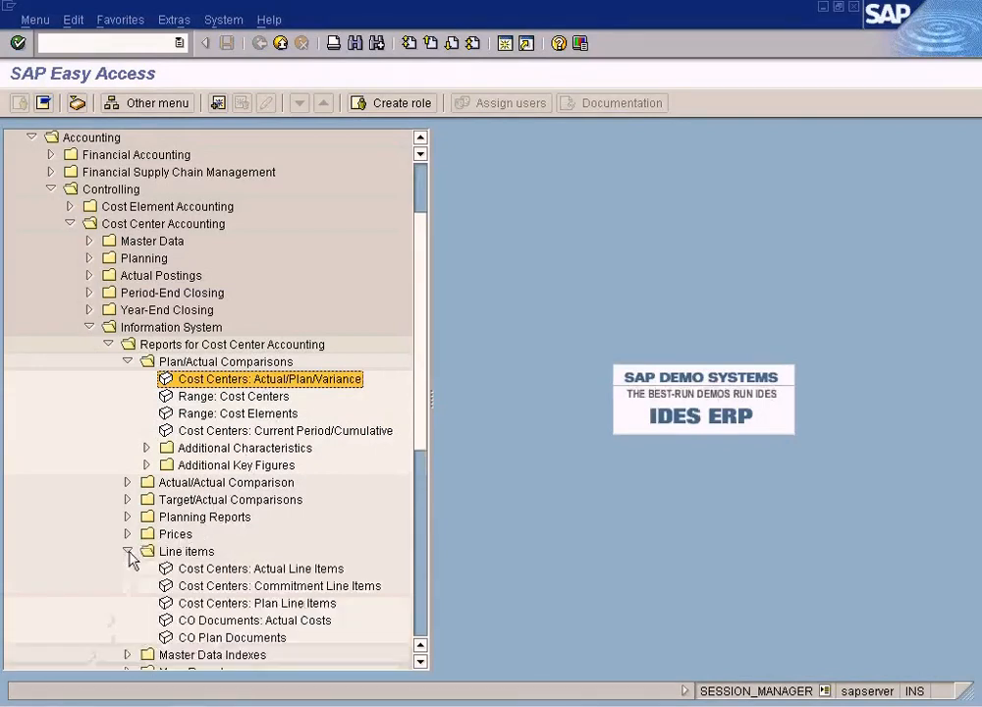
double_click(278, 572)
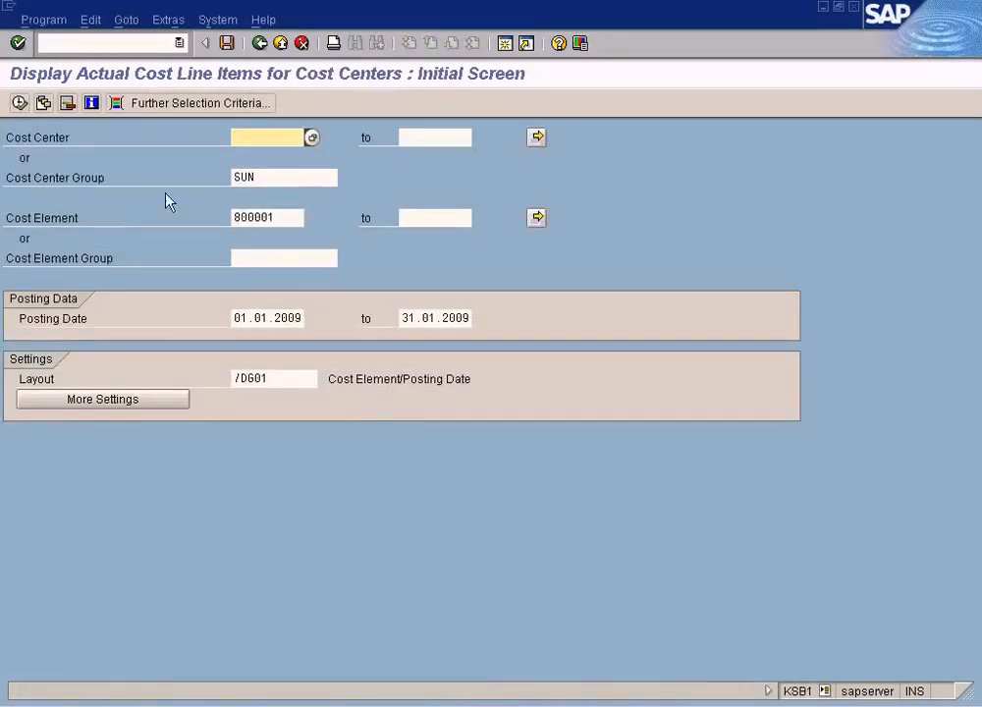
left_click(250, 220)
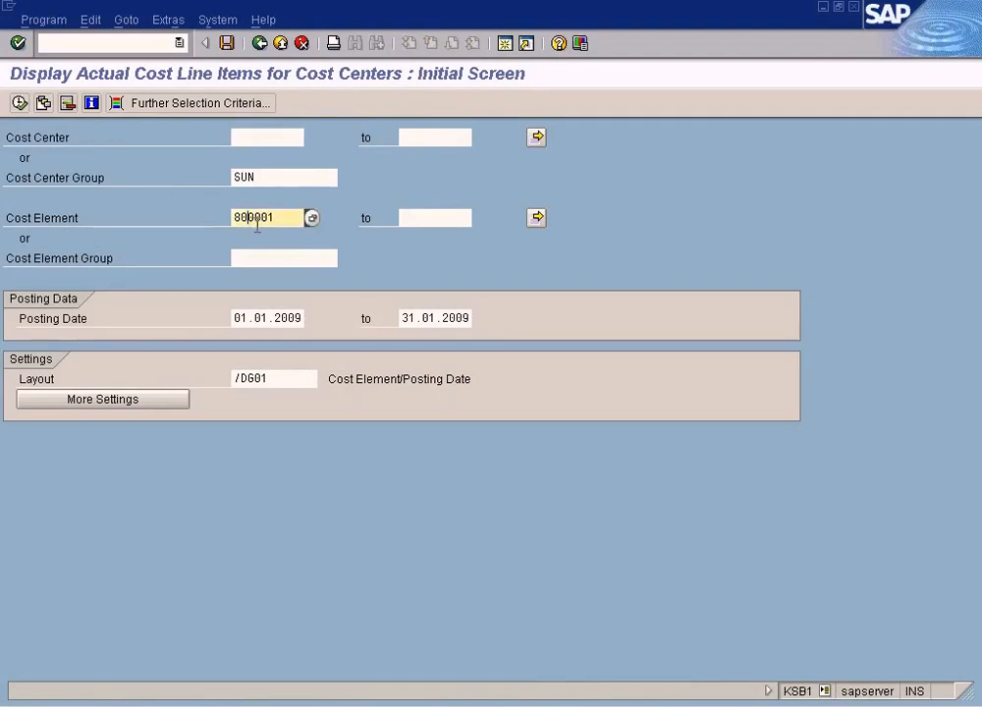
left_click(18, 102)
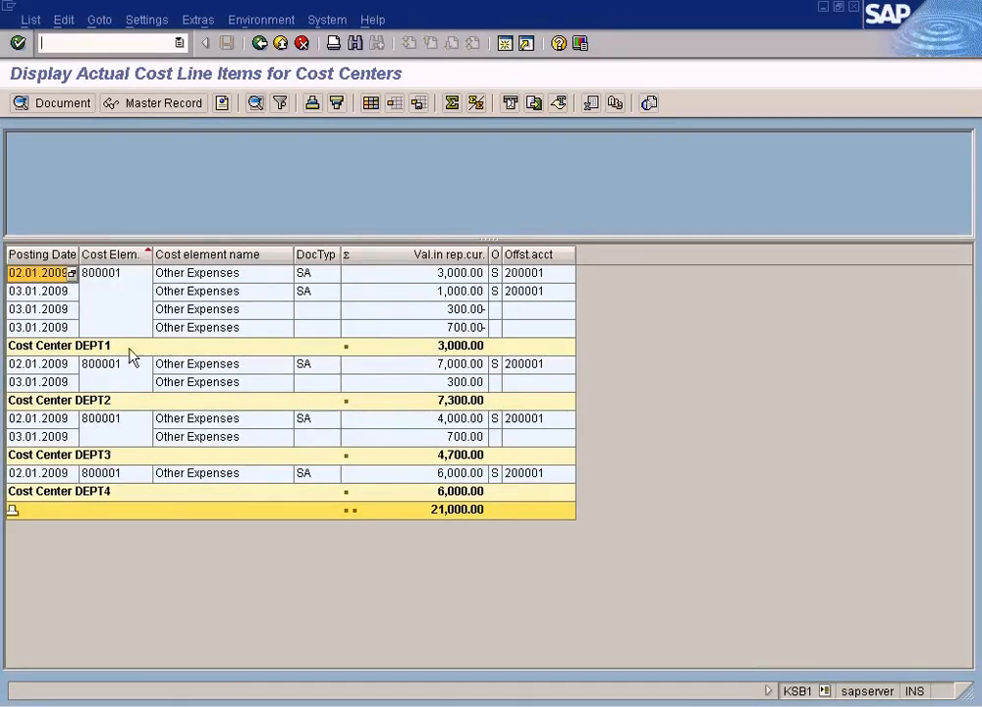
- Examine the line items and open the source document of DEPT1's 1,000.00 posting
left_click(230, 367)
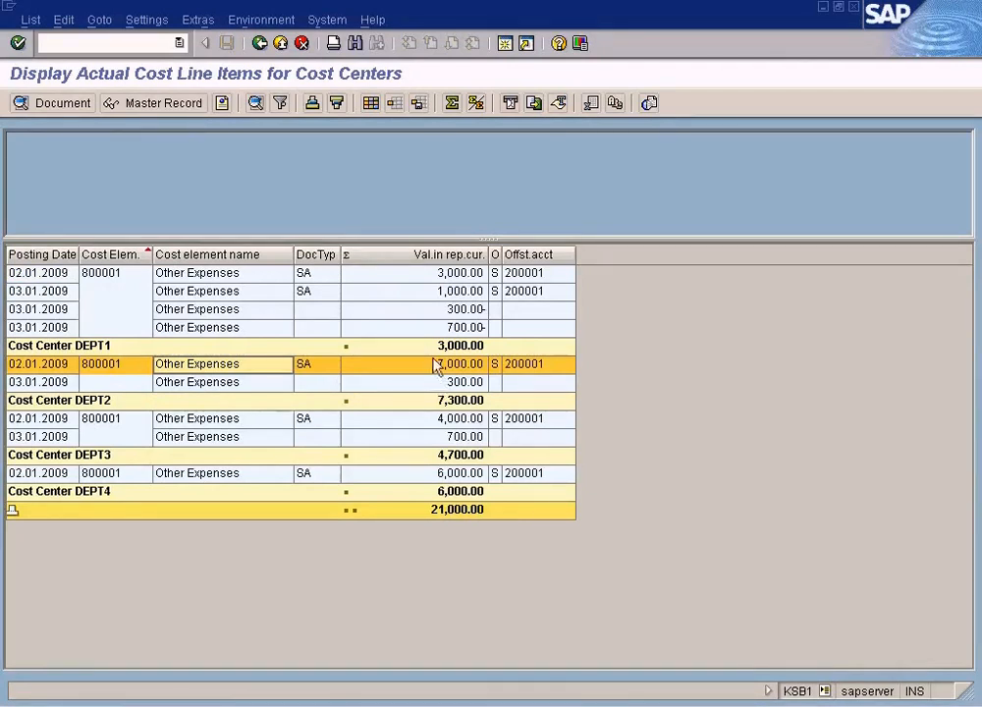
left_click(296, 311)
left_click(467, 278)
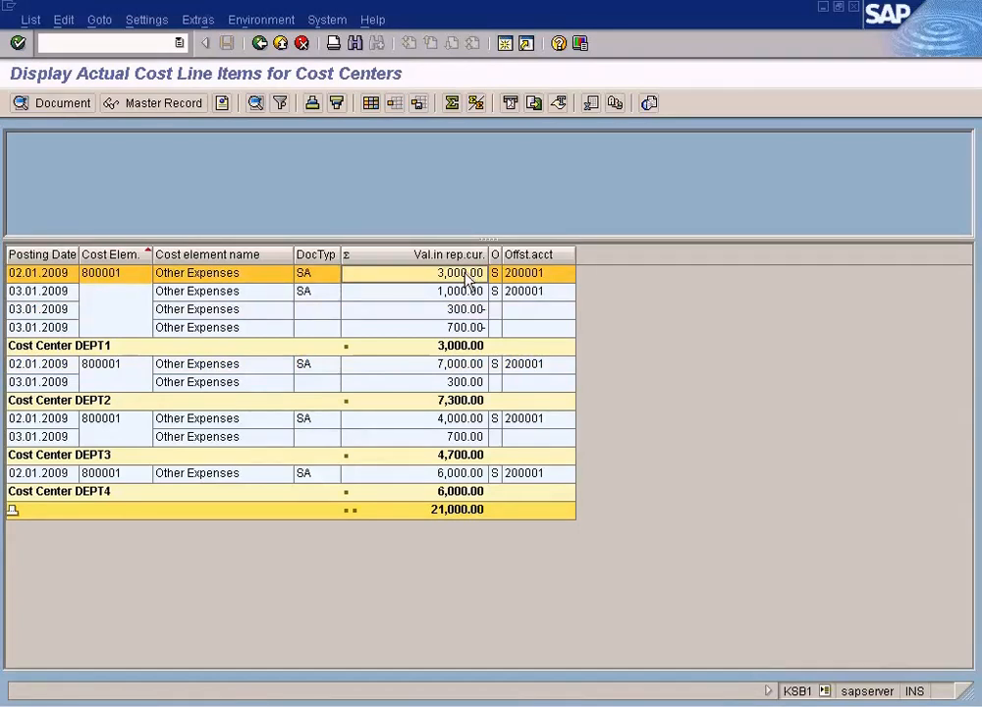
left_click(468, 293)
left_click(469, 276)
left_click(455, 290)
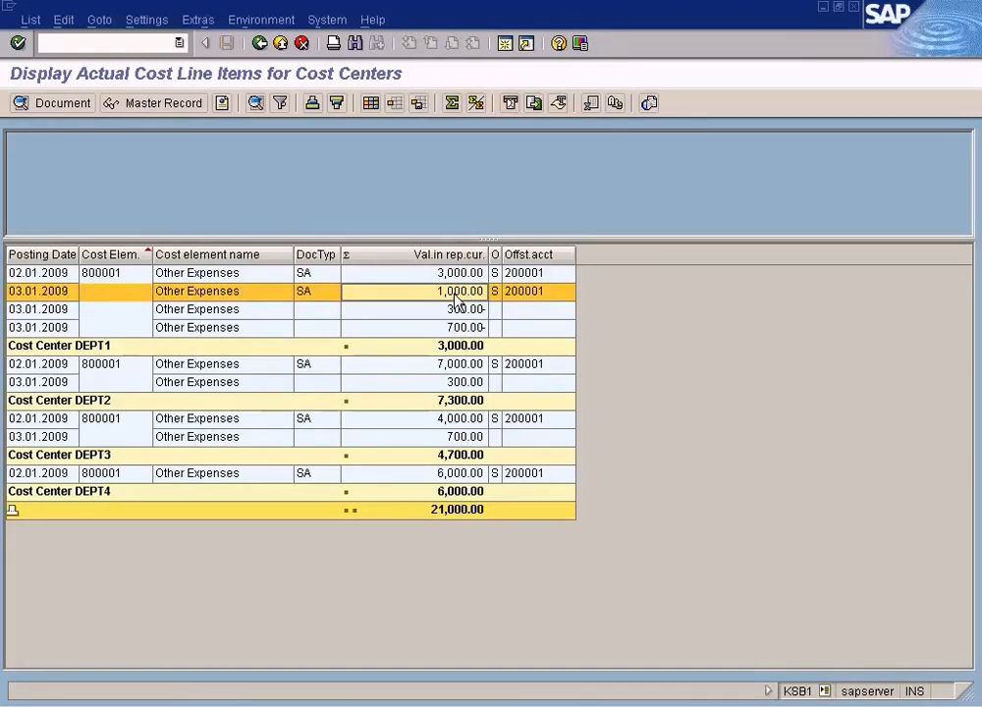
double_click(455, 299)
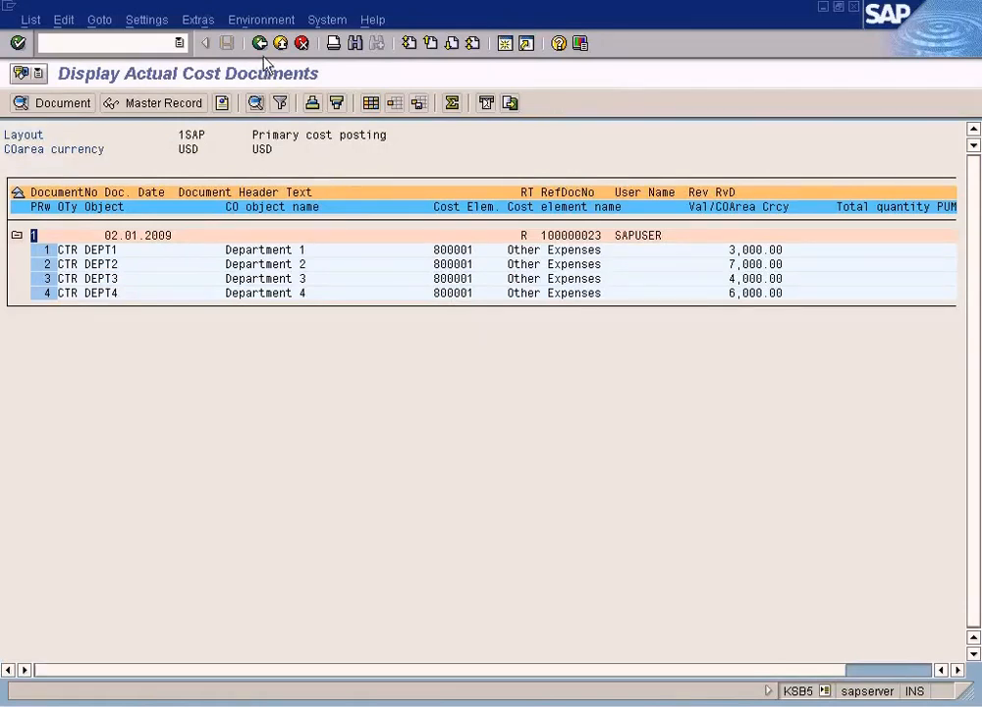
- Switch to the FI document display for the 1,000.00 posting and review its amount and cost center
left_click(262, 49)
left_click(301, 700)
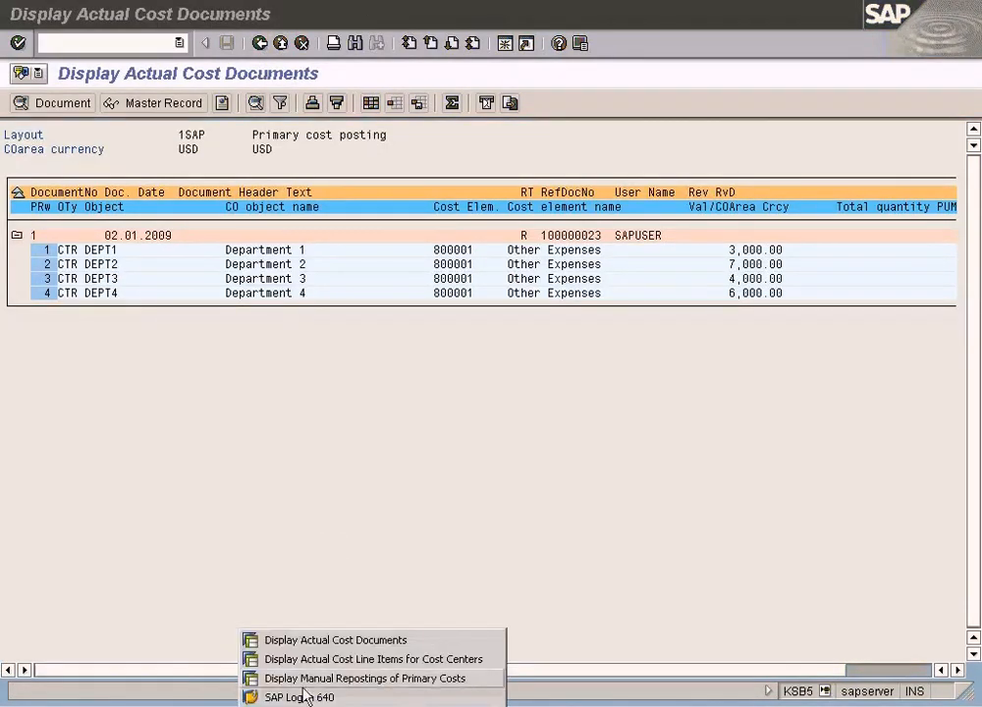
left_click(318, 660)
left_click(308, 696)
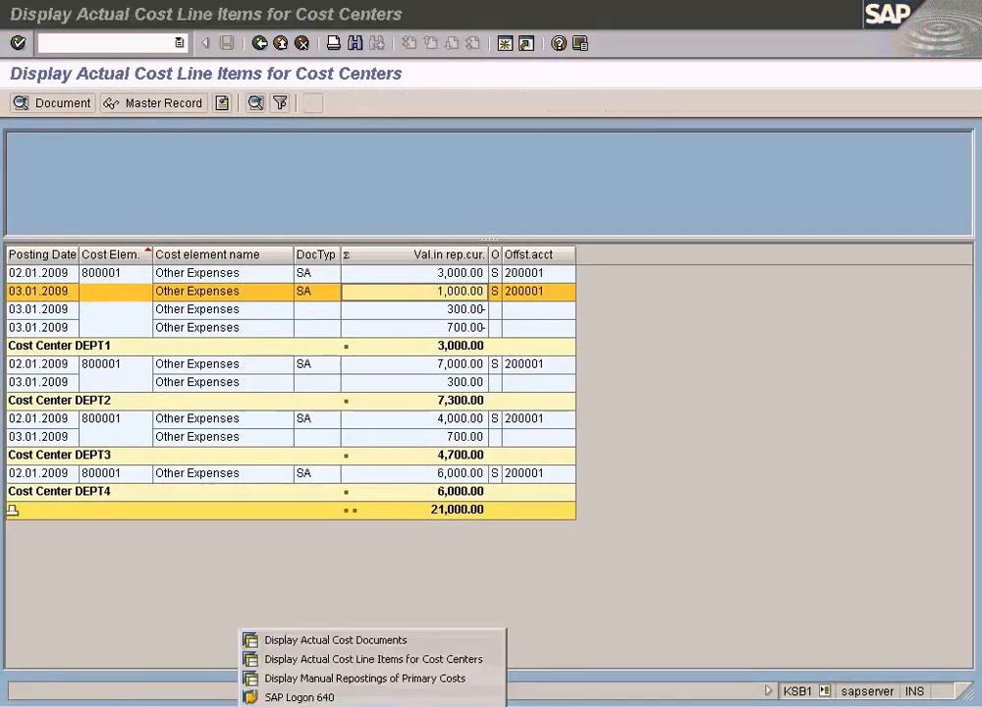
left_click(260, 640)
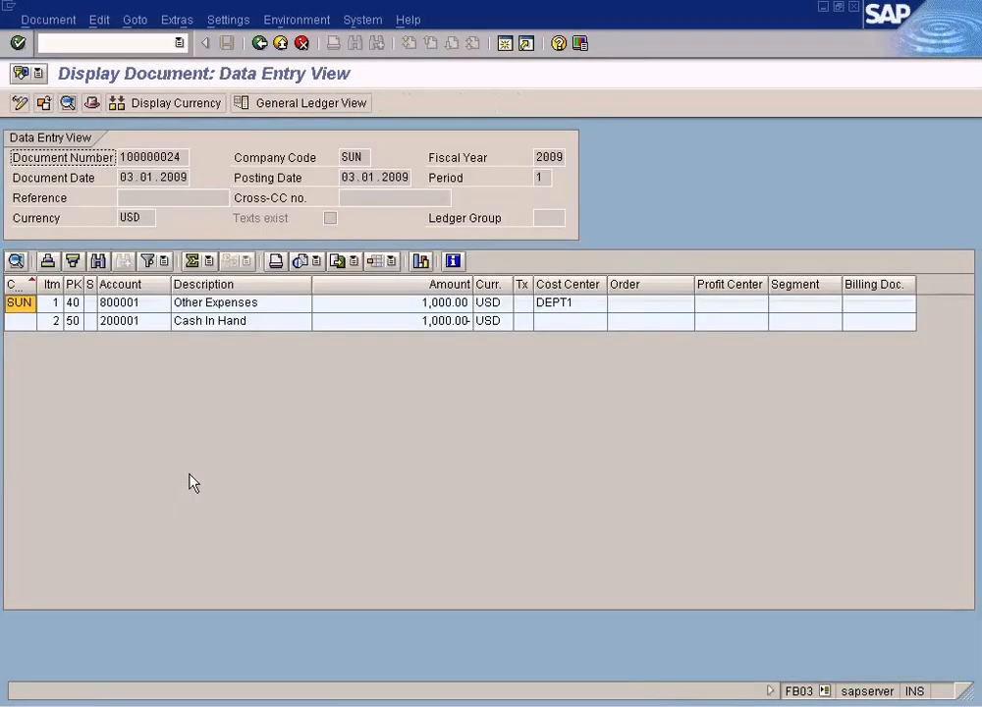
left_click(441, 307)
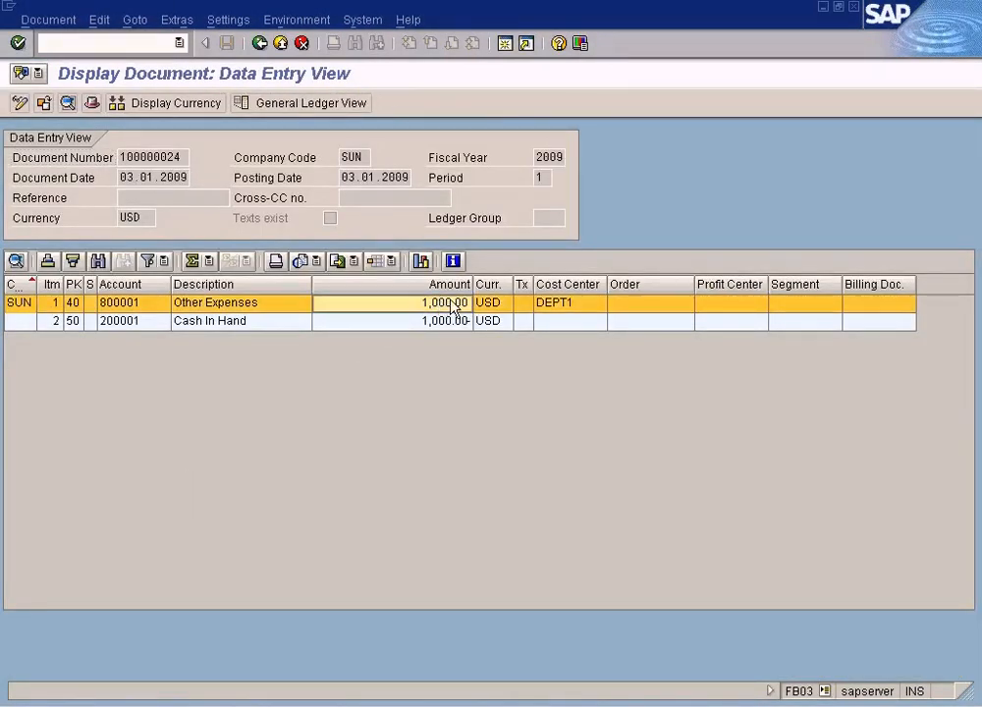
left_click(561, 306)
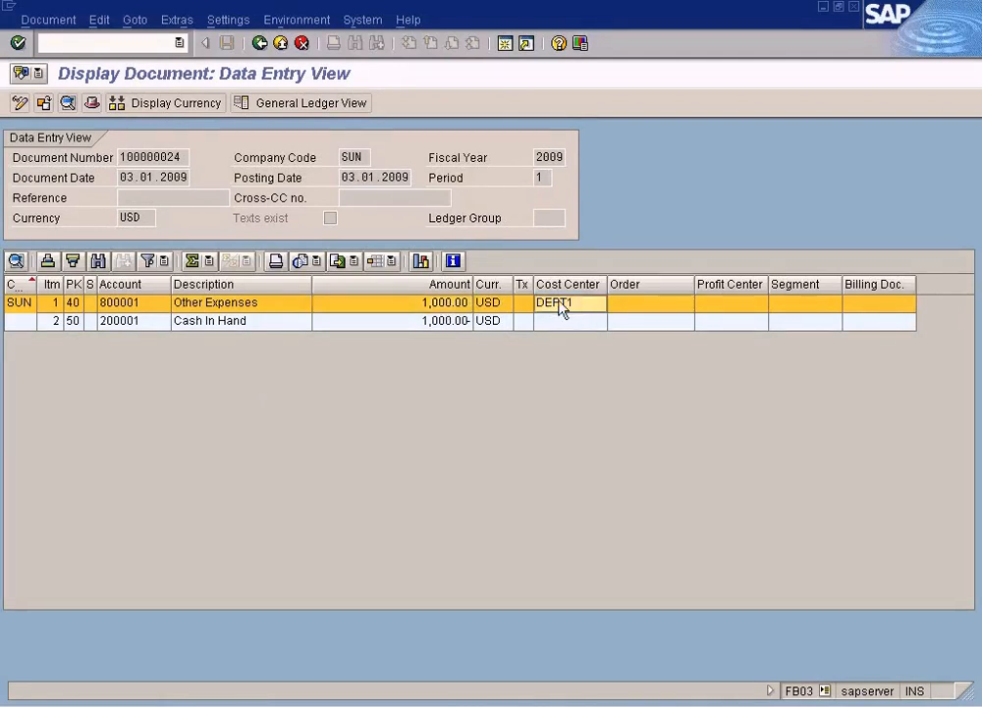
- Compare the manual reposting document's DEPT2 and DEPT3 items with the line item report
key("alt+Tab")
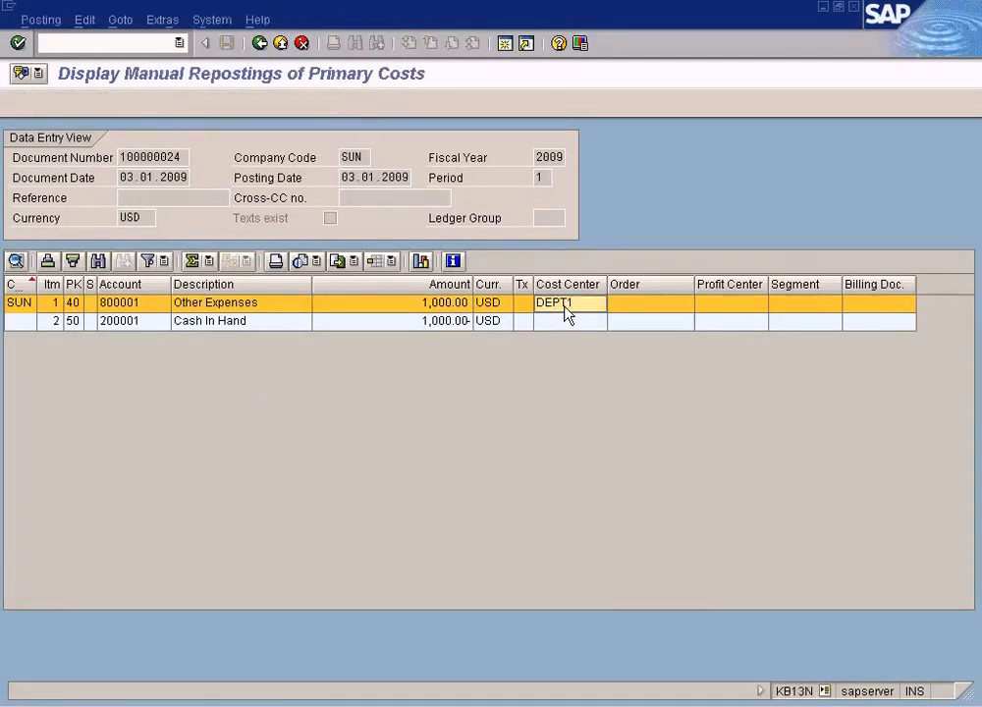
key("alt+Tab")
key("alt+Tab")
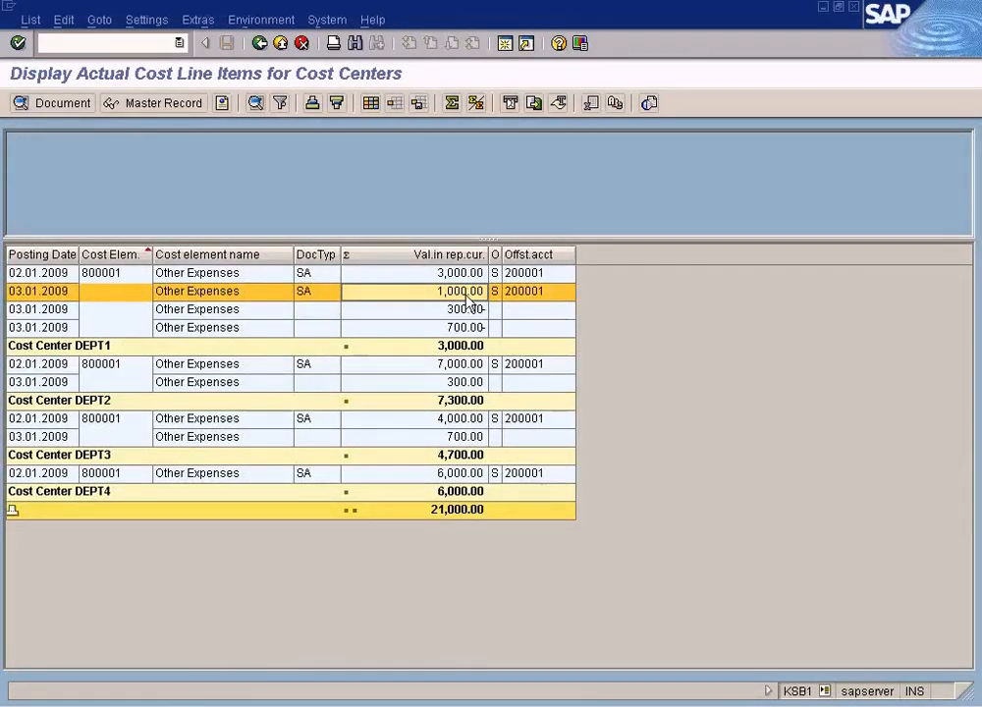
key("alt+Tab")
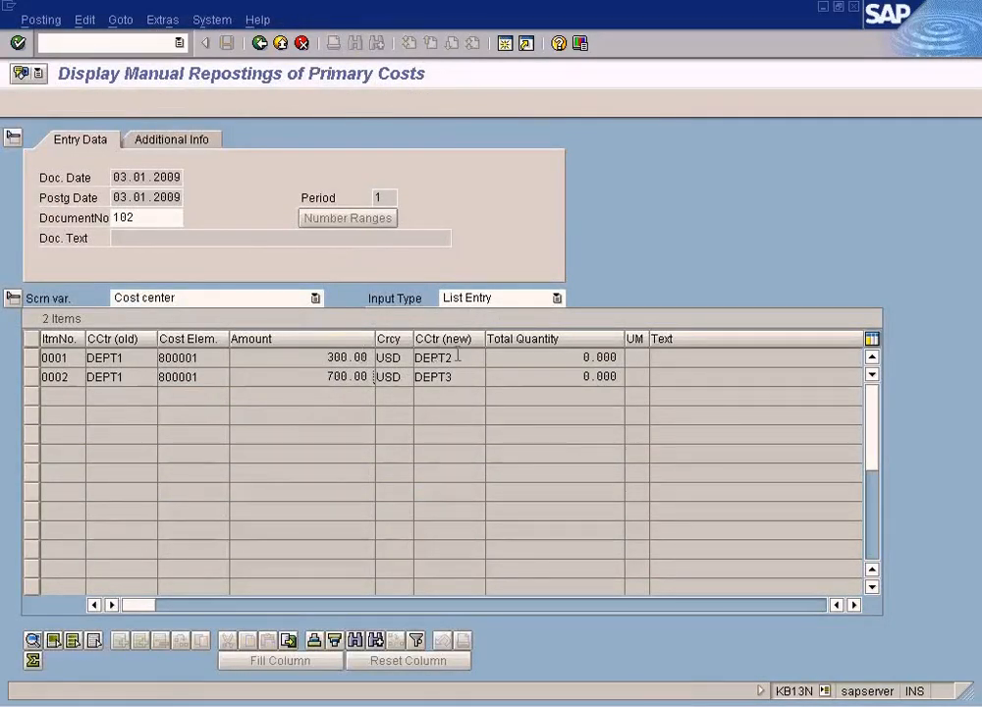
left_click_drag(457, 355, 405, 357)
left_click_drag(330, 380, 384, 373)
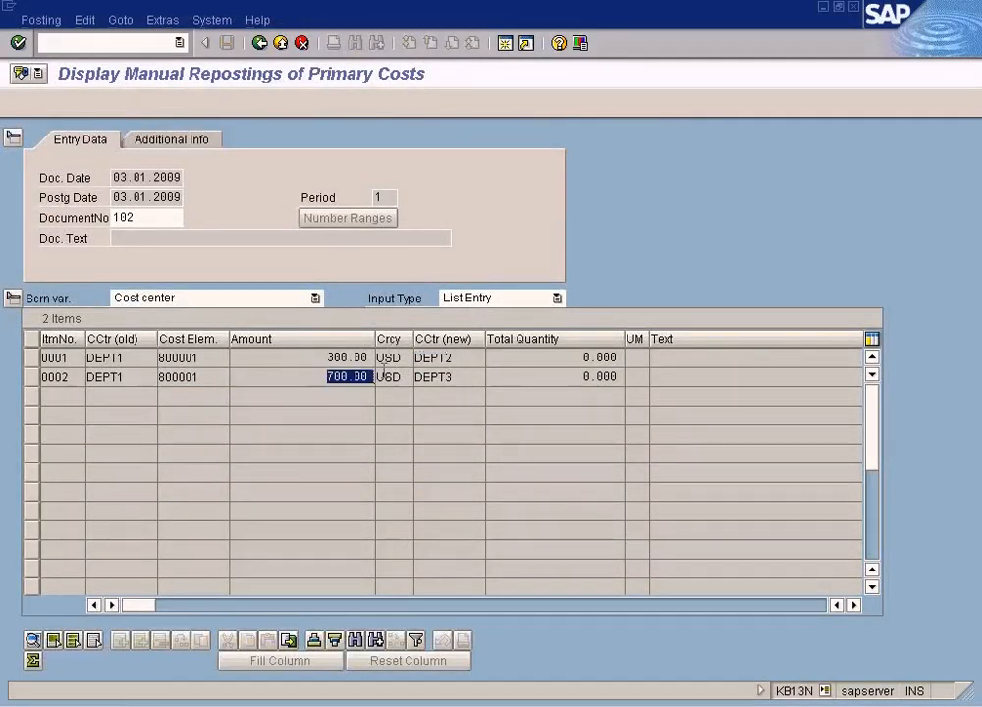
double_click(454, 377)
key("alt+Tab")
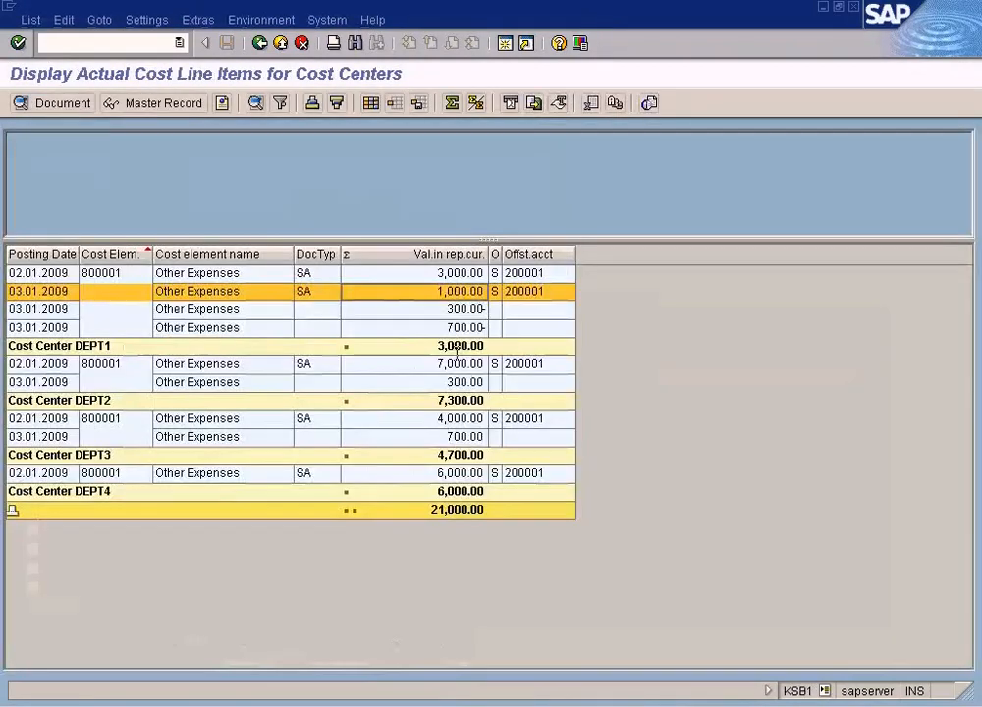
- Review the reposting line items for DEPT1, DEPT2 and DEPT3 in the line item report
left_click(464, 310)
left_click(464, 327)
left_click(468, 311)
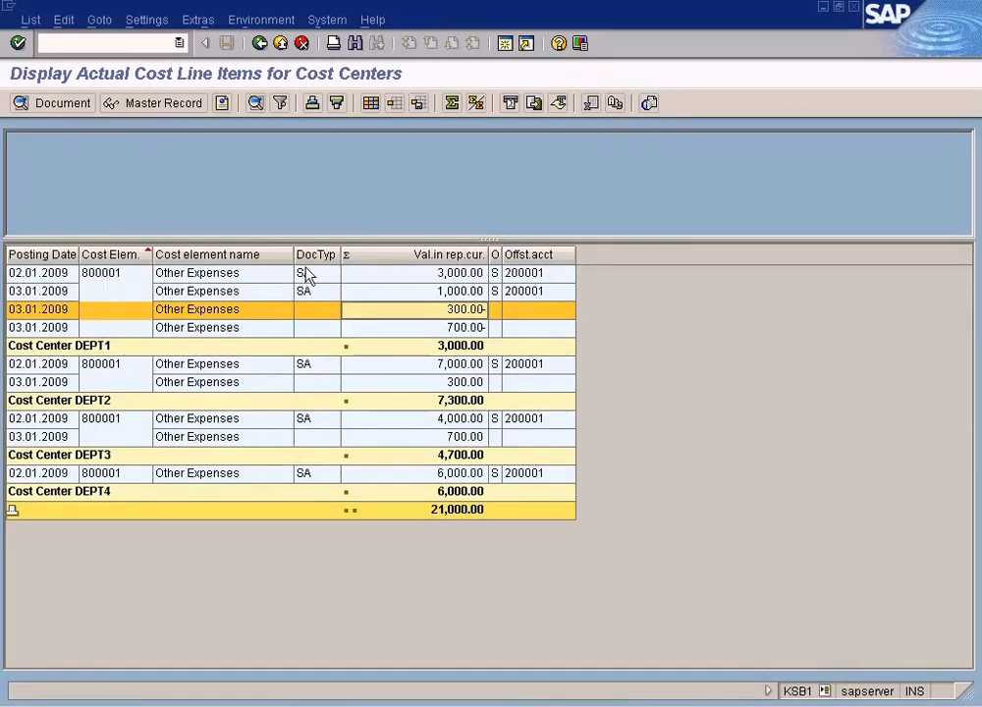
left_click(464, 326)
left_click(463, 312)
left_click(463, 328)
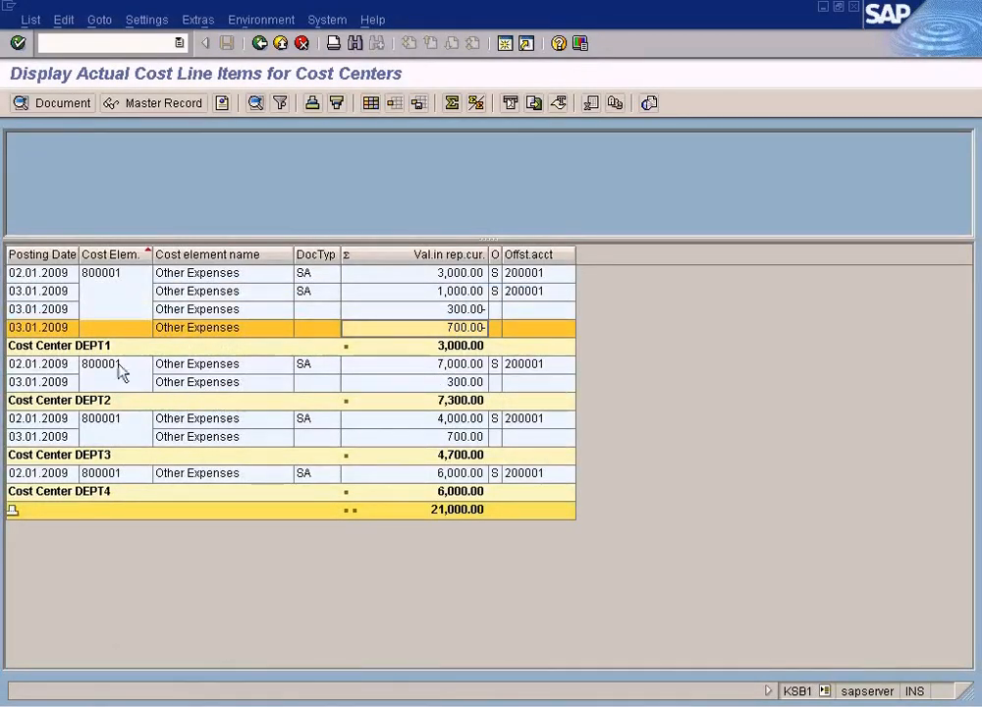
left_click(115, 401)
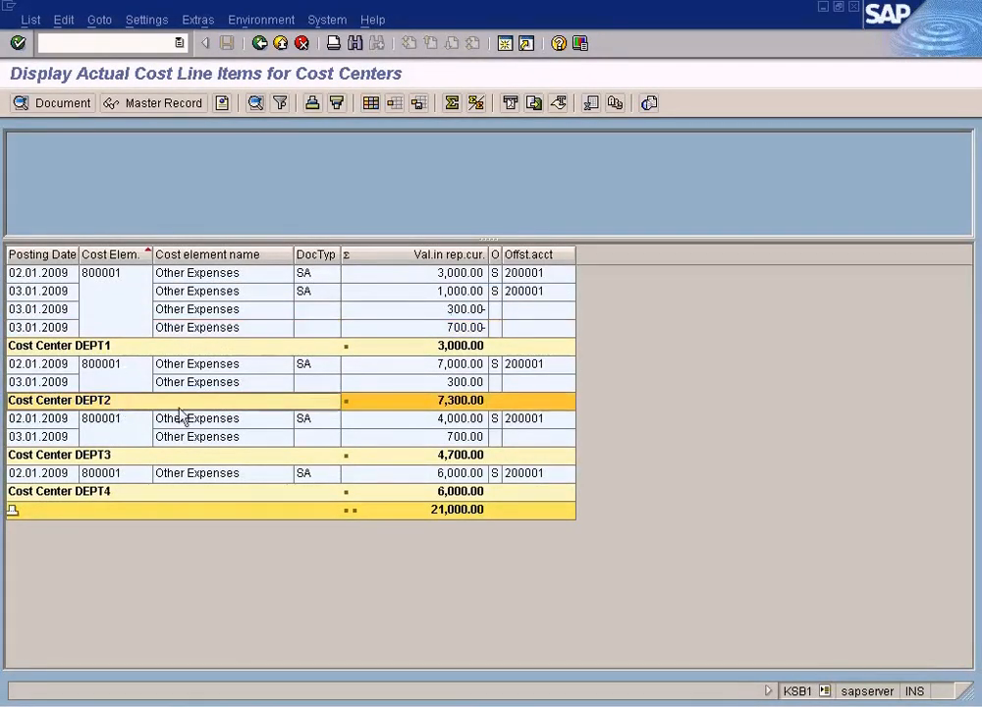
left_click(467, 421)
left_click(461, 438)
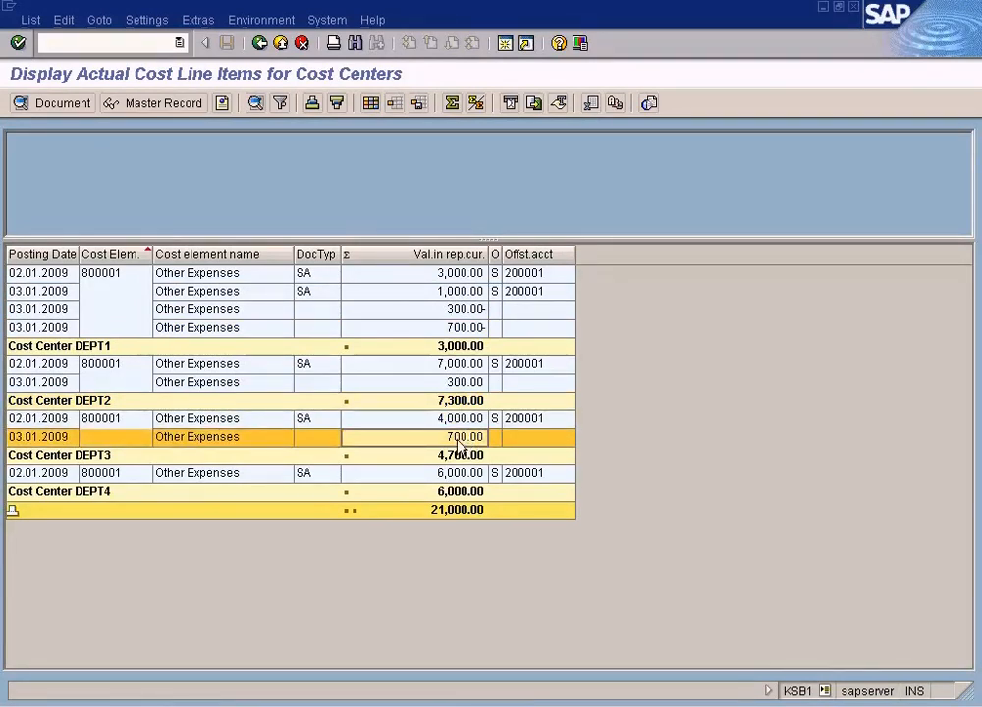
- Open the manual reposting document from DEPT1's 700.00 line item and compare its DEPT2 and DEPT3 items with the report
left_click(472, 327)
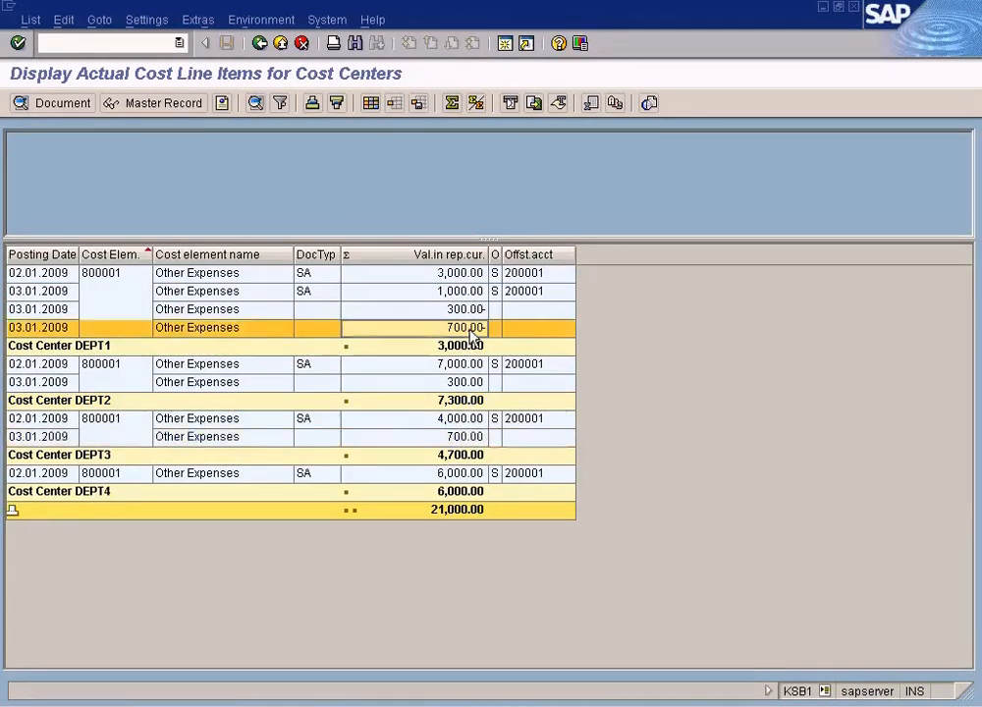
left_click(464, 440)
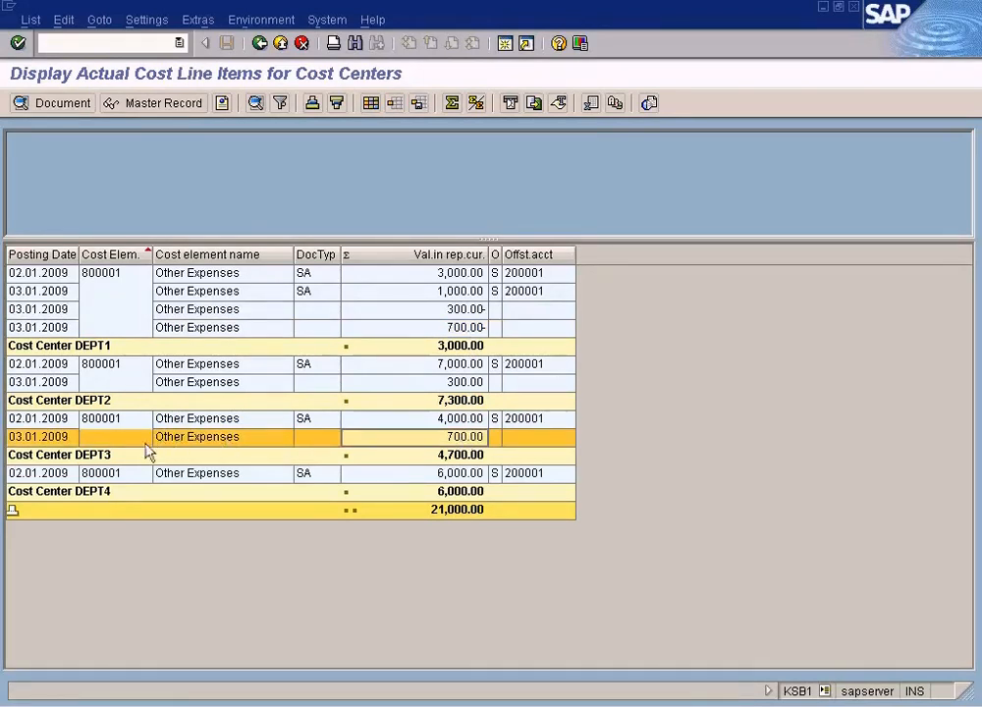
left_click(457, 383)
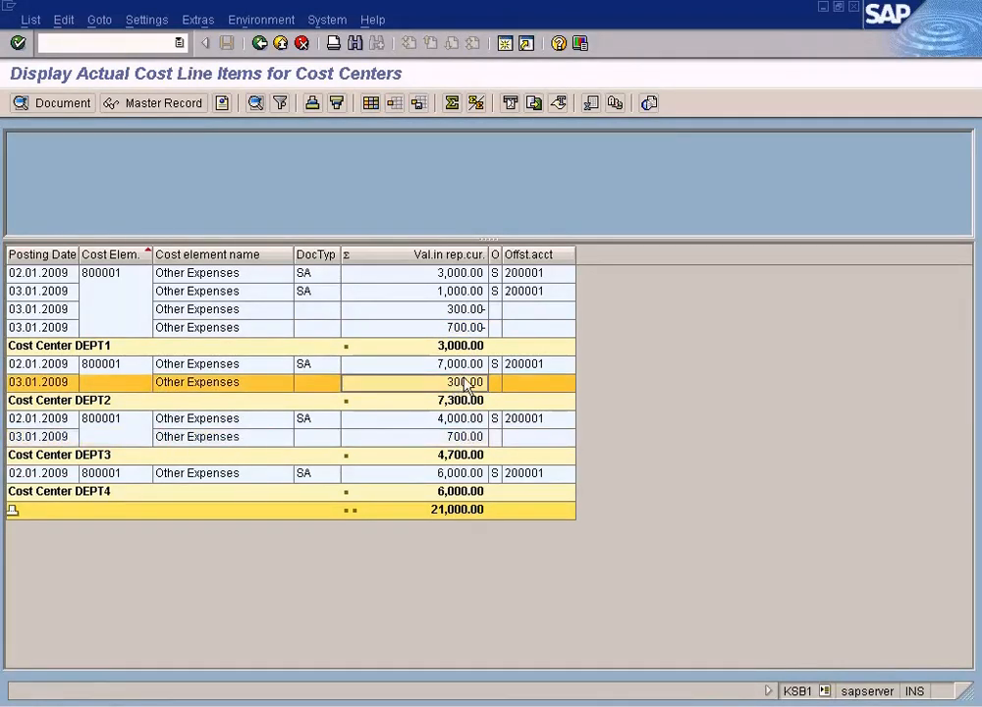
double_click(468, 325)
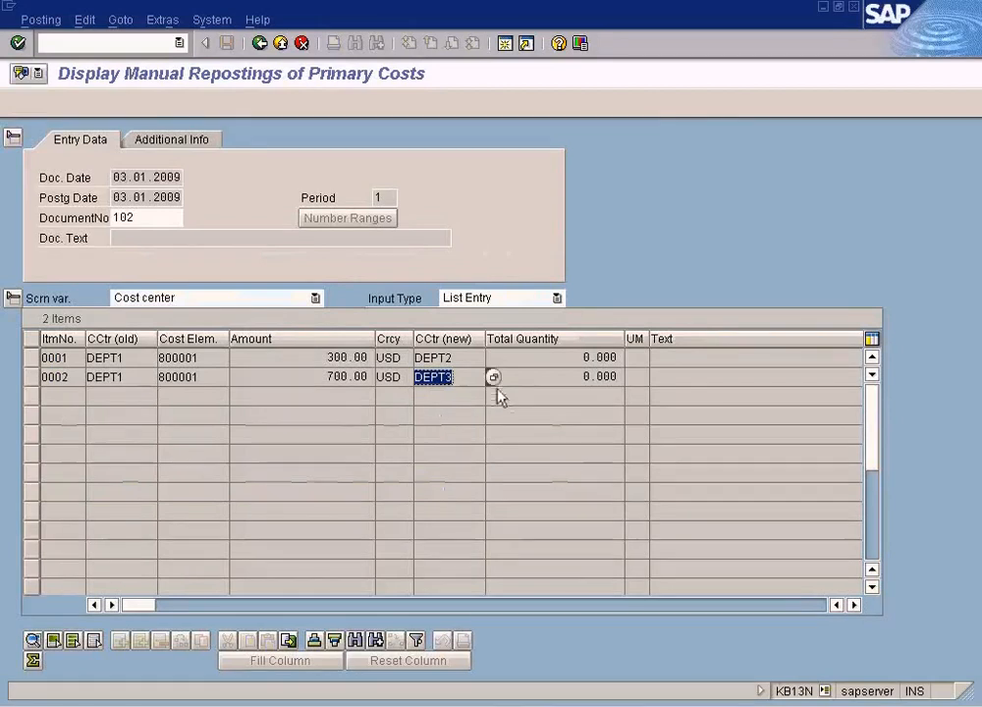
left_click(463, 359)
left_click(350, 357)
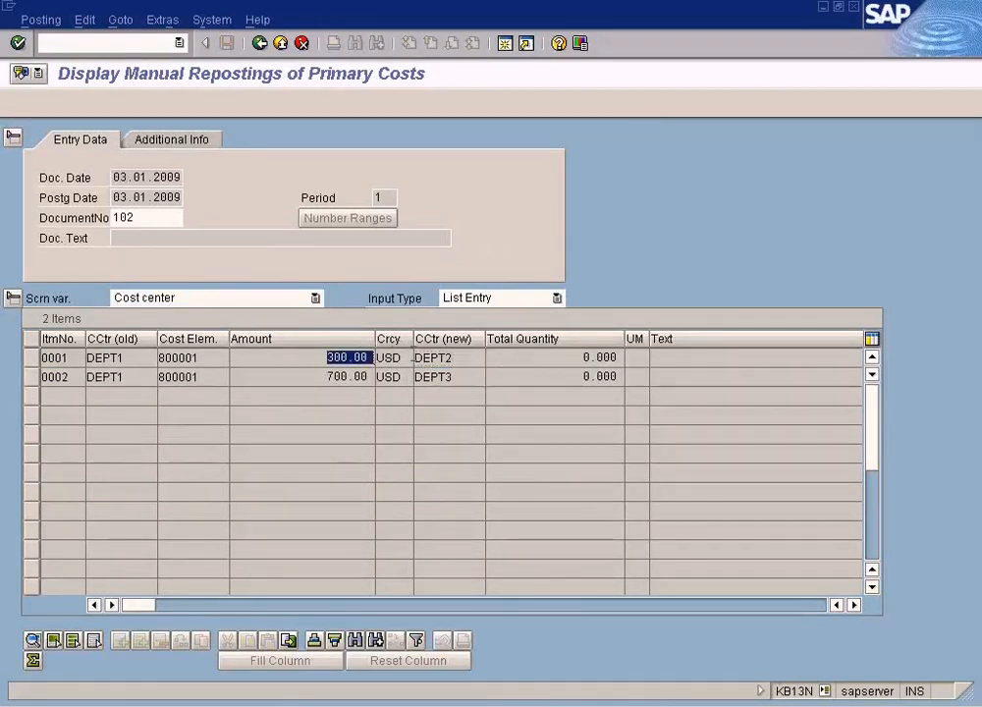
key("alt+Tab")
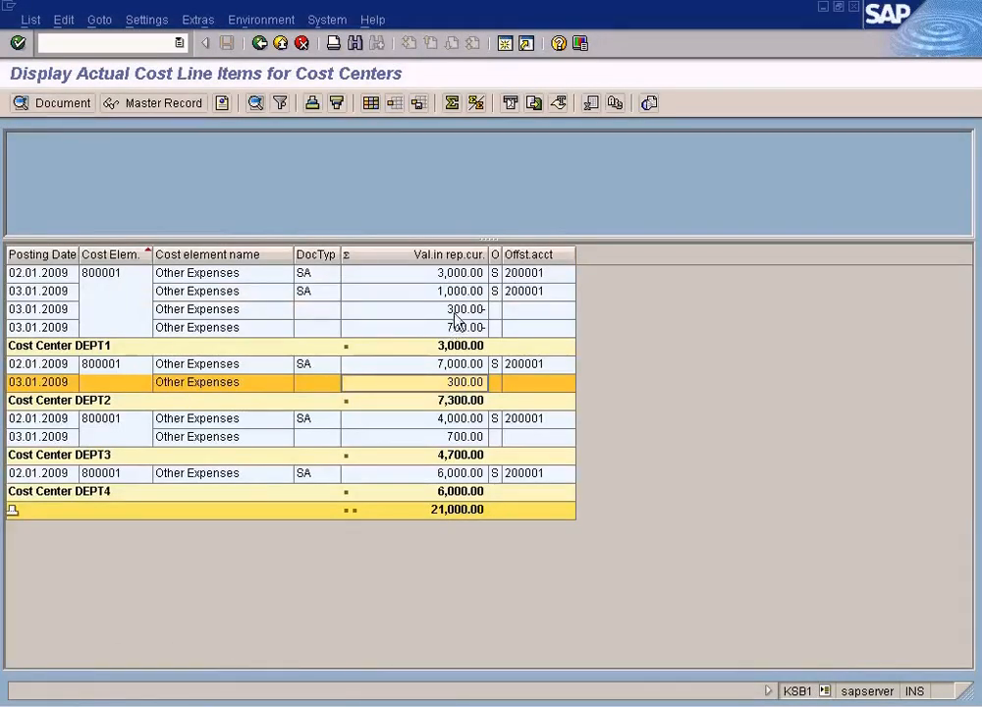
- Reopen the reposting document from DEPT3's 700.00 line item and check its amounts against the line item report
left_click(458, 379)
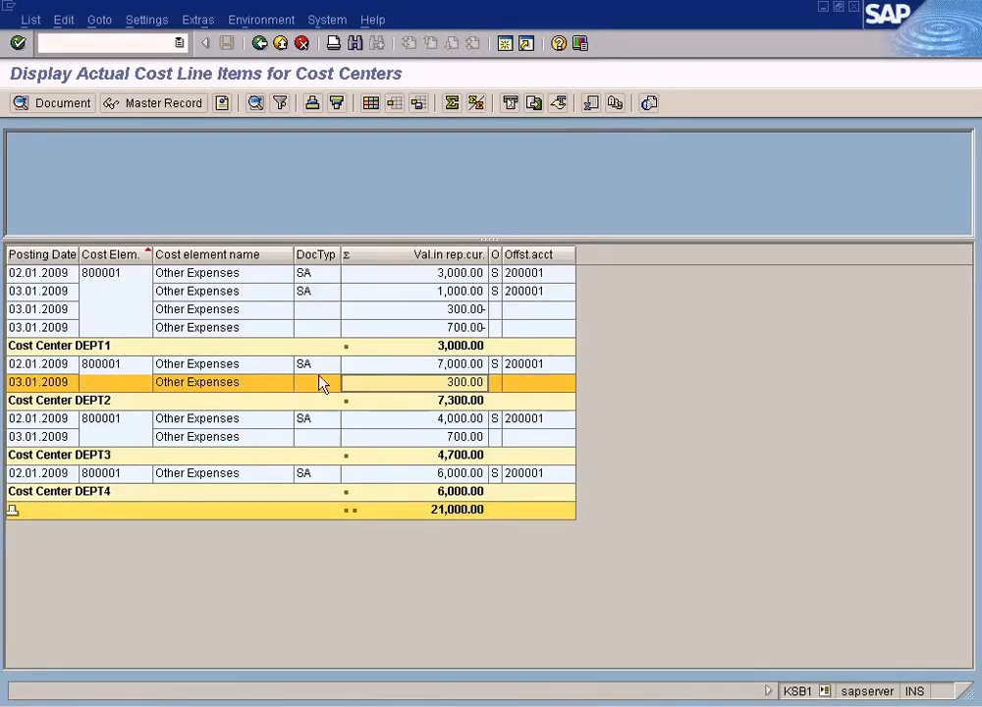
left_click(457, 311)
left_click(467, 383)
left_click(472, 332)
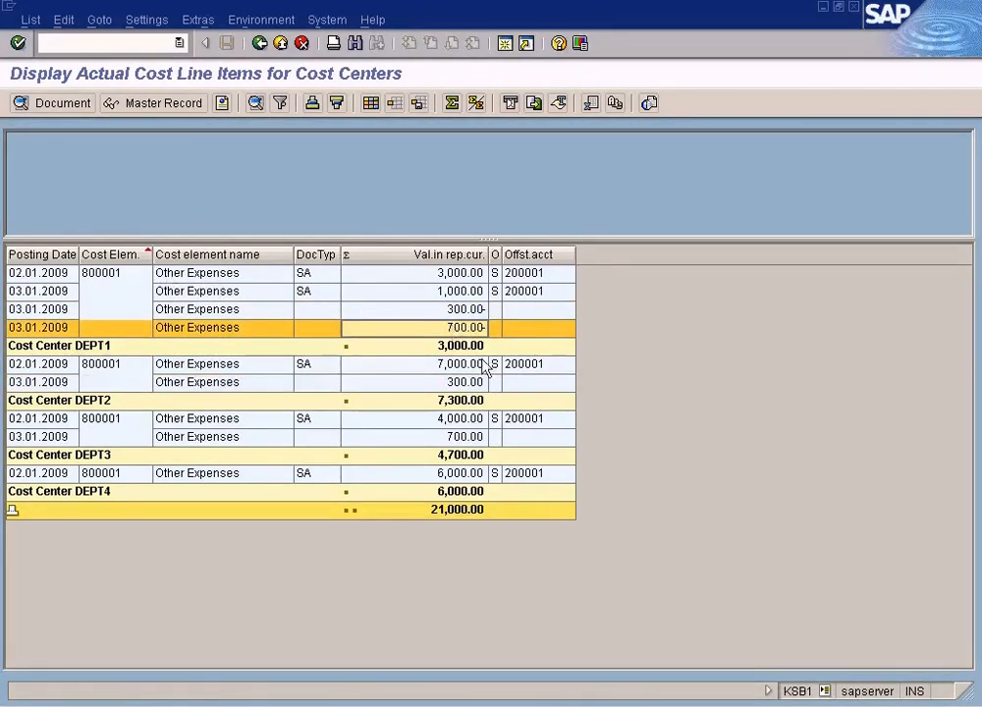
left_click(466, 439)
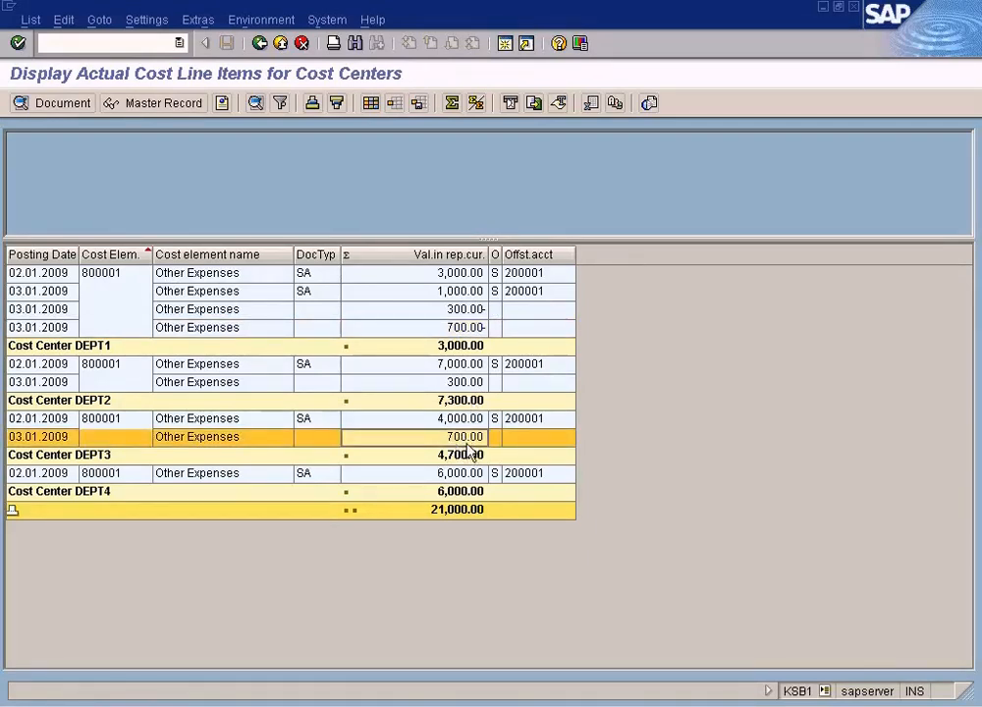
double_click(465, 438)
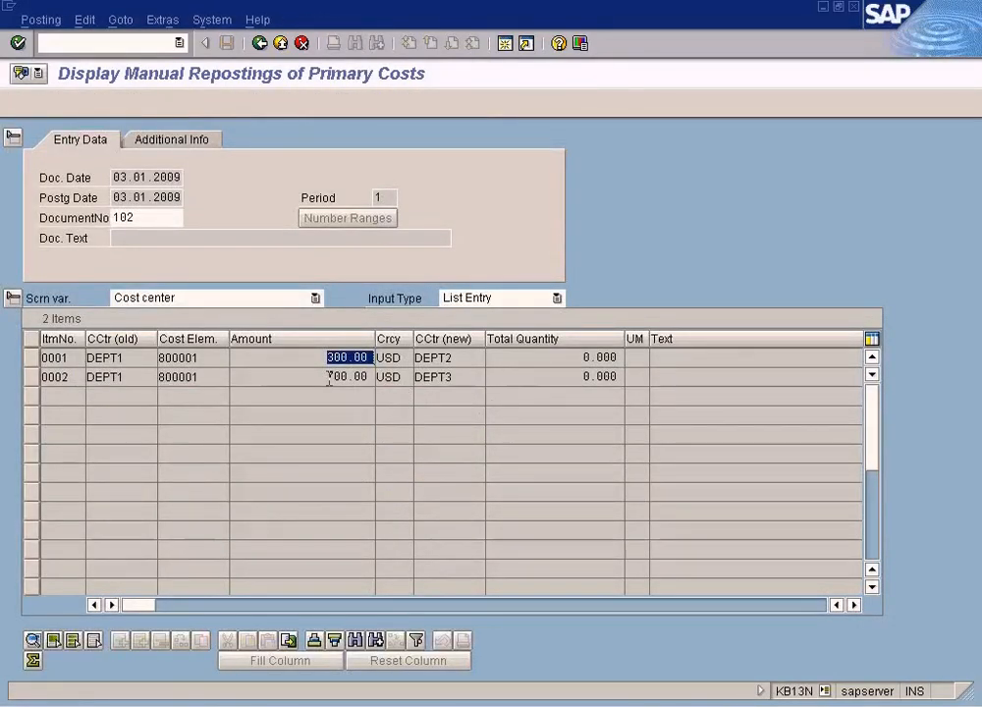
double_click(334, 376)
double_click(459, 377)
double_click(354, 378)
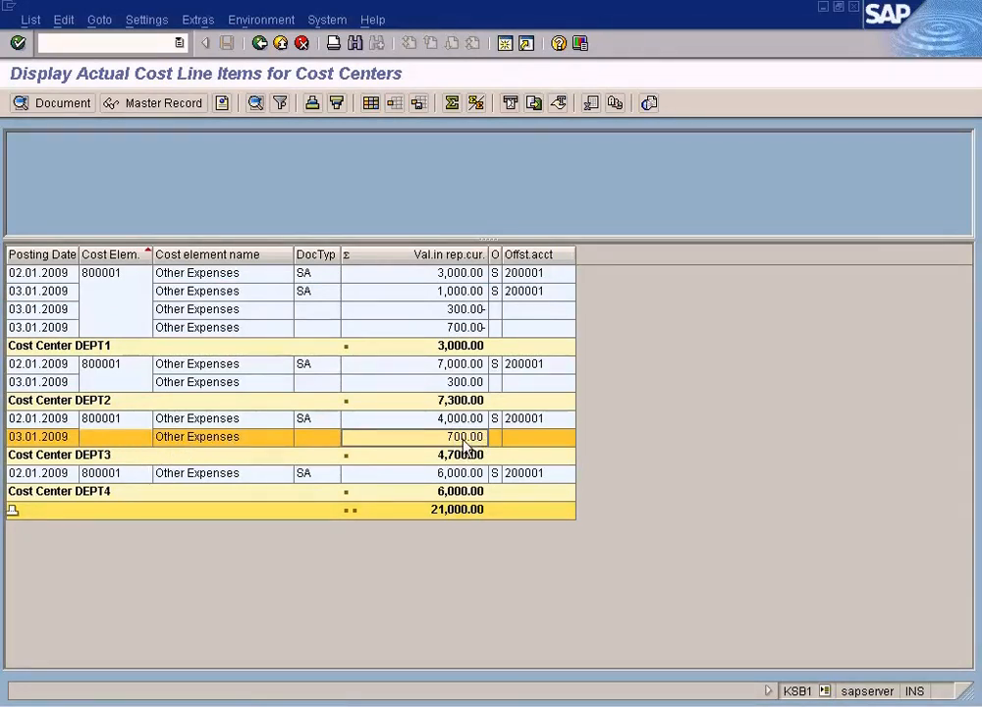
left_click(469, 332)
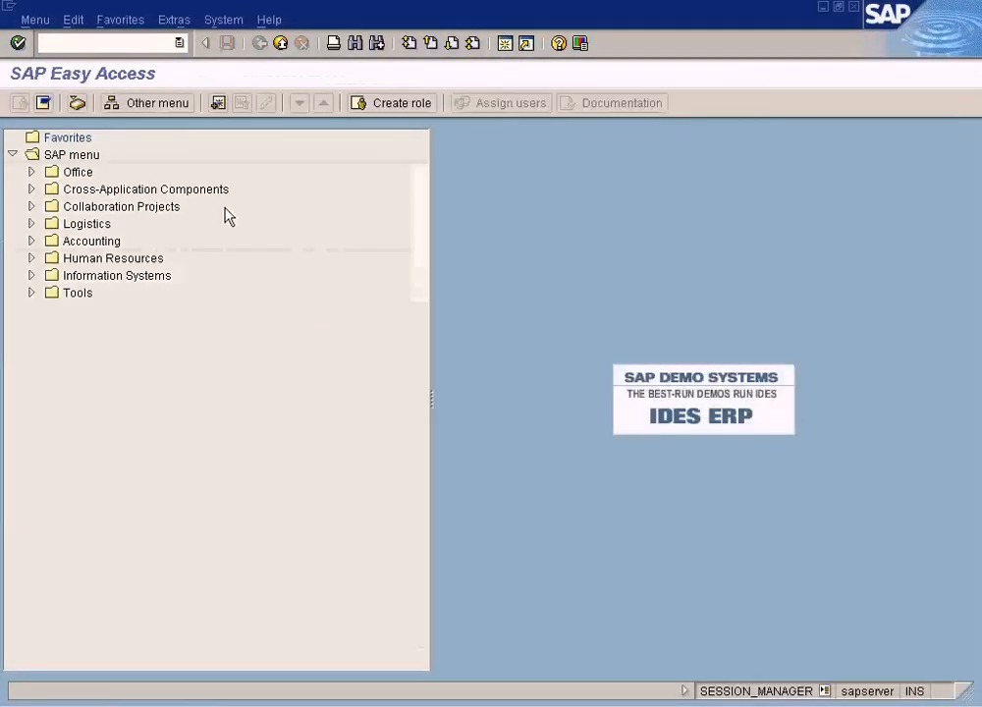
- Run the Cost Centers: Actual/Plan/Variance report under Cost Center Accounting reports and display DEPT2
left_click(31, 244)
left_click(50, 259)
left_click(50, 258)
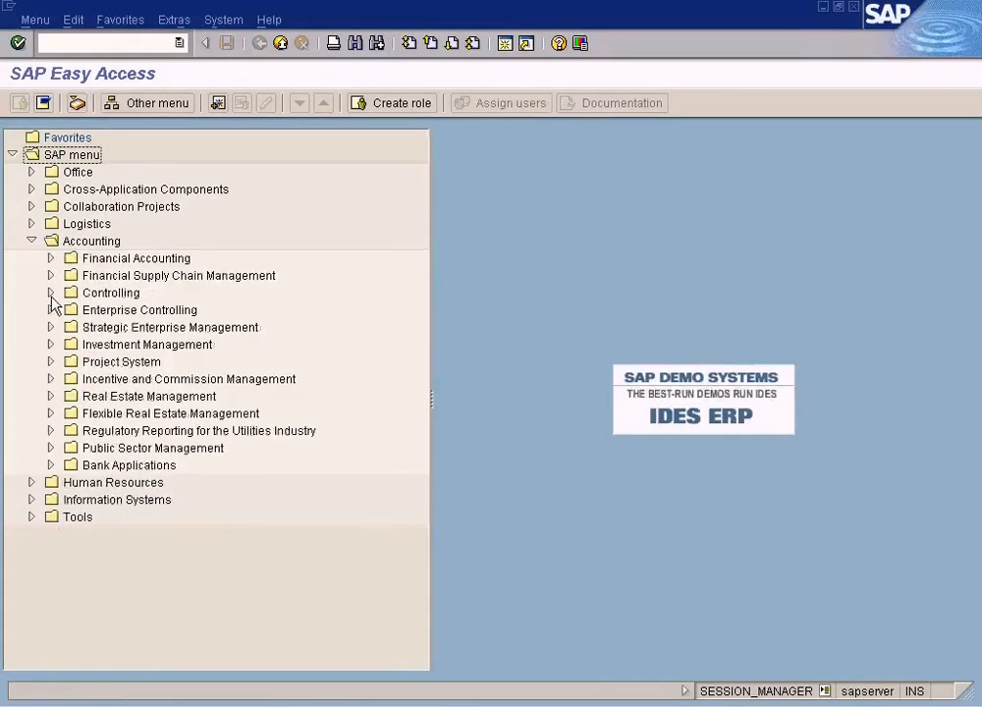
left_click(51, 294)
left_click(69, 327)
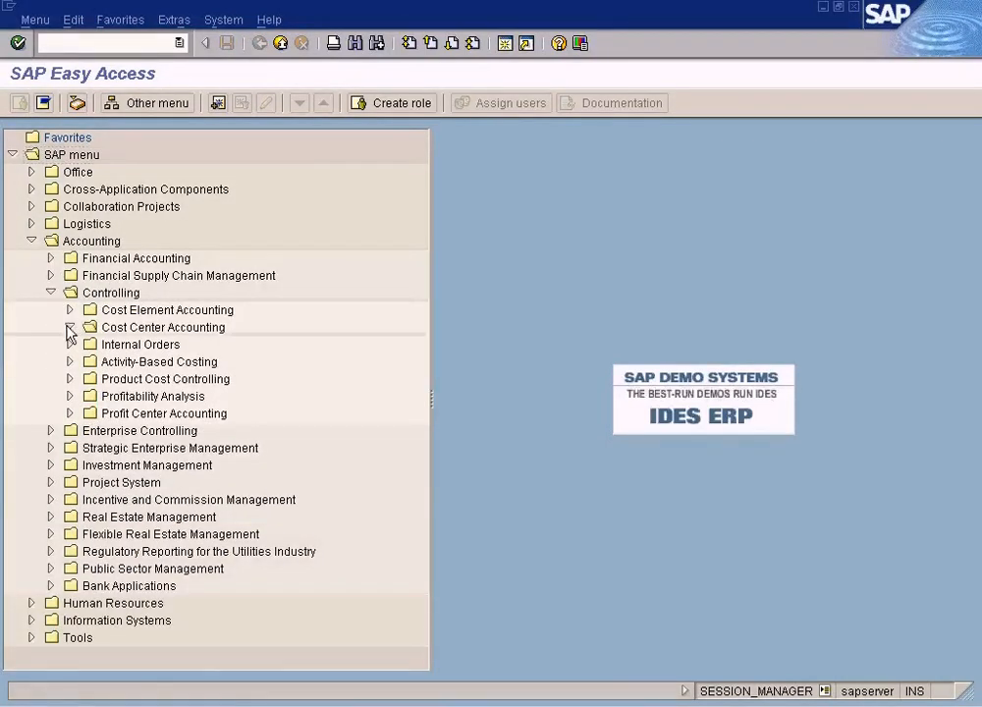
left_click(88, 431)
left_click(108, 448)
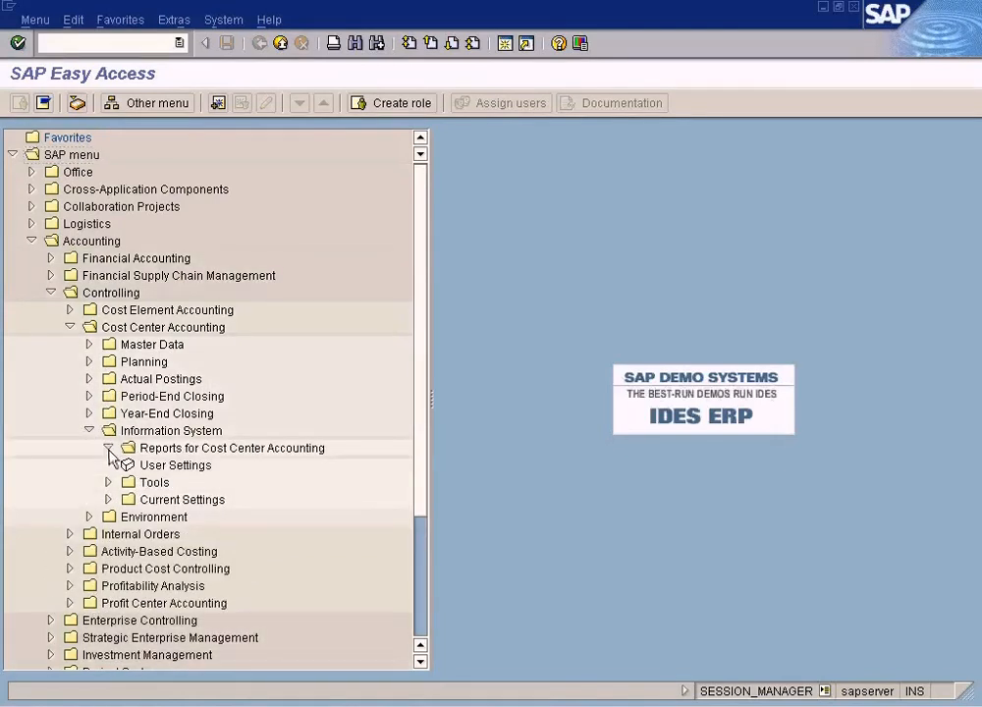
left_click(128, 466)
double_click(300, 483)
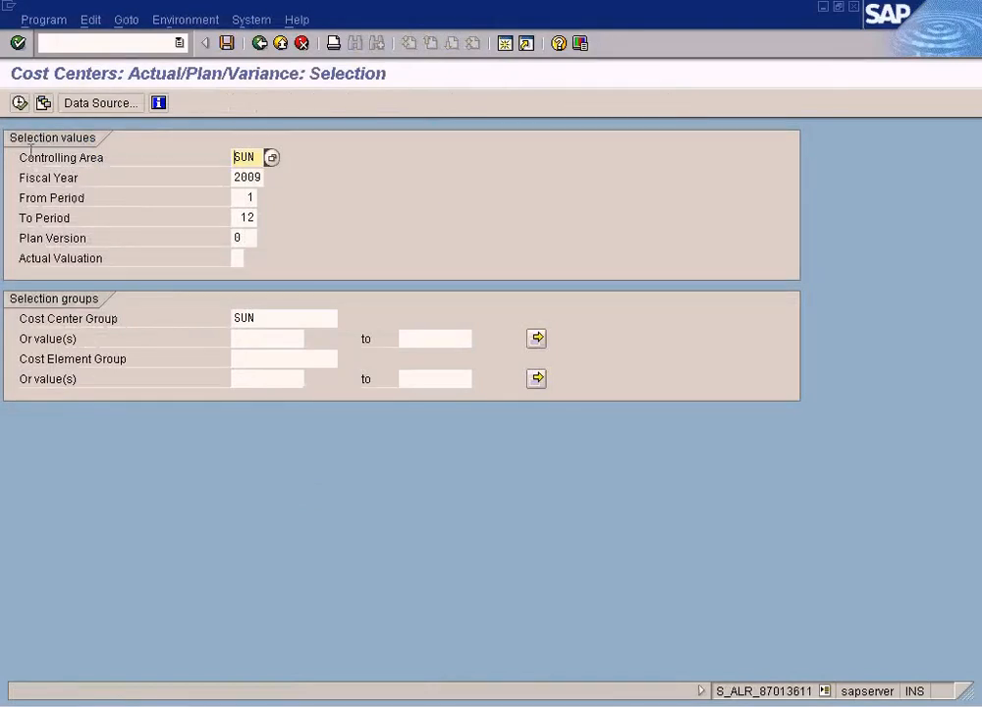
left_click(18, 104)
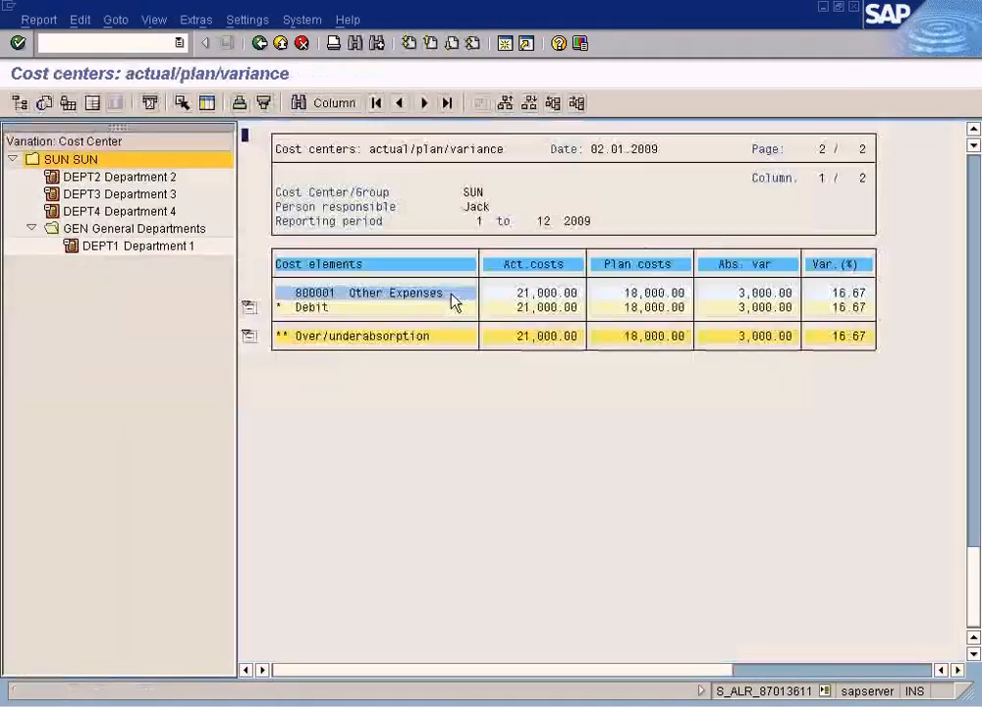
left_click(152, 180)
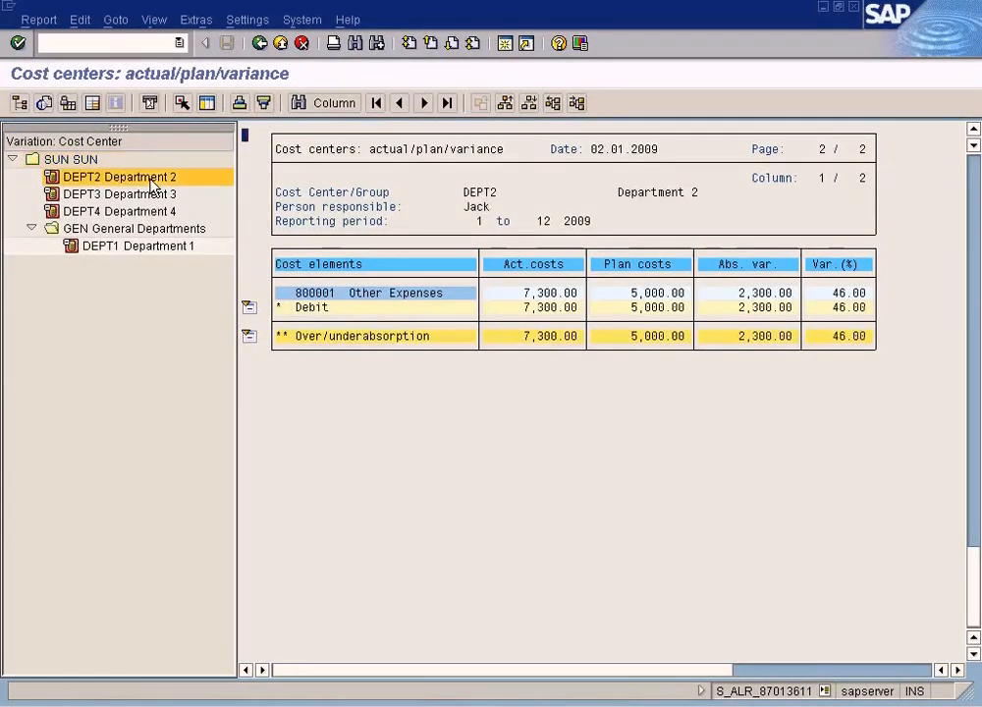
- Drill down from DEPT2's actual costs to its line items and compare the reposting entries with the report
double_click(539, 294)
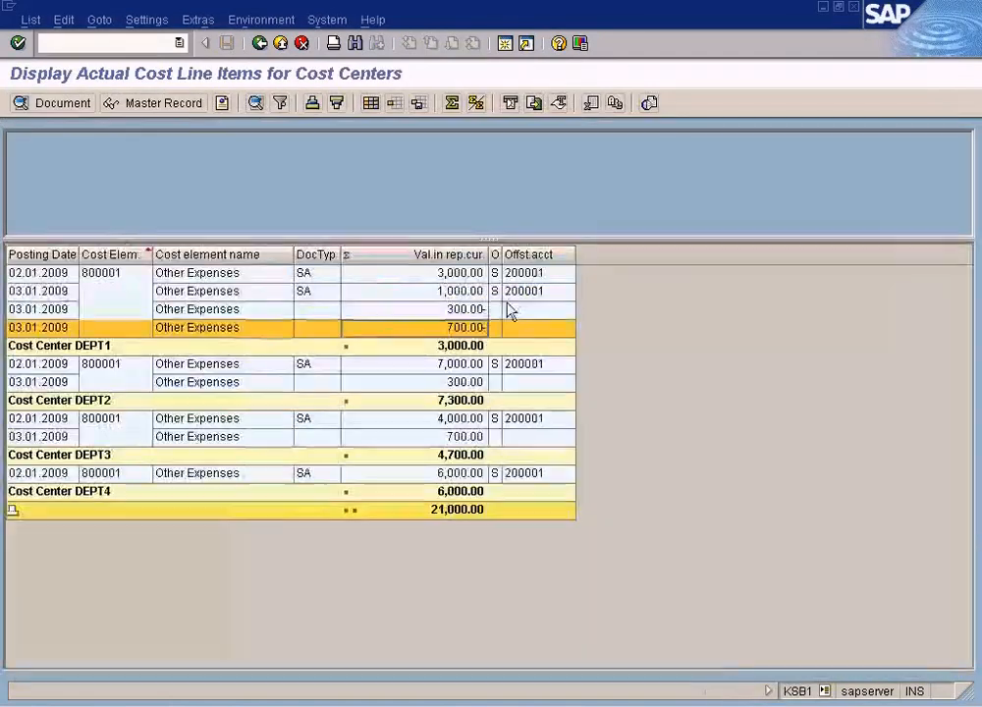
left_click(465, 425)
left_click(466, 439)
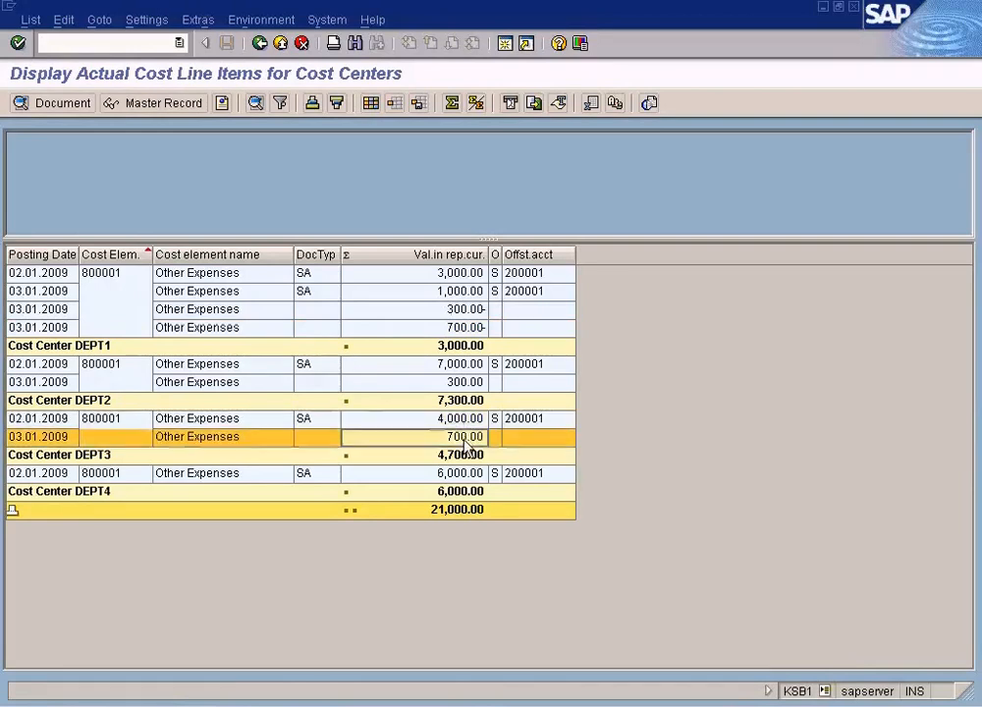
left_click(463, 421)
left_click(466, 438)
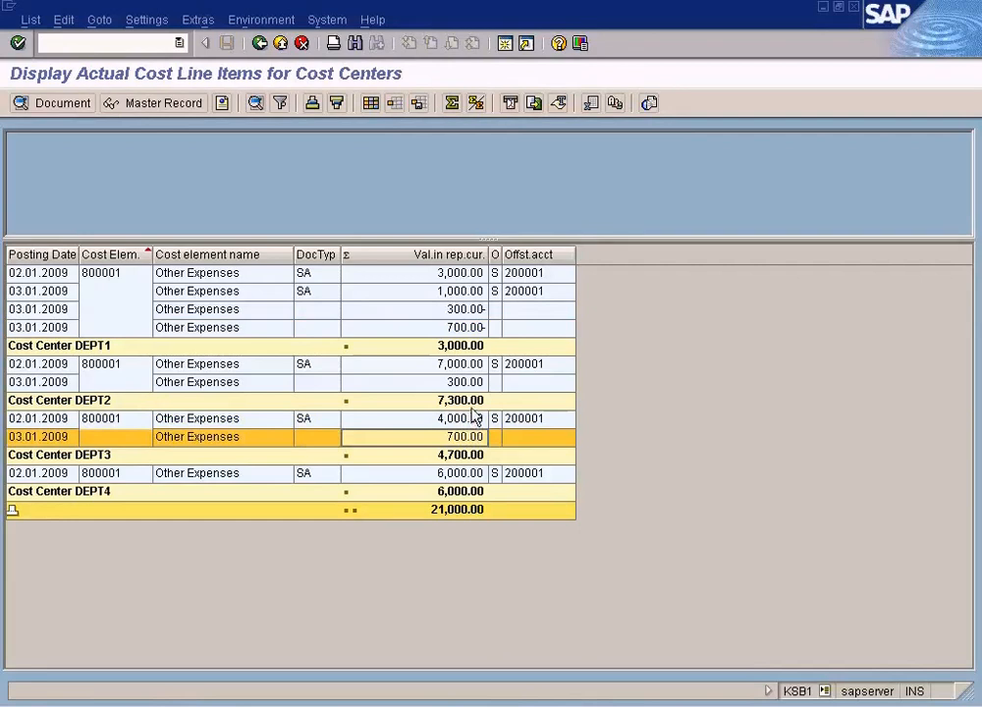
left_click(466, 369)
left_click(464, 386)
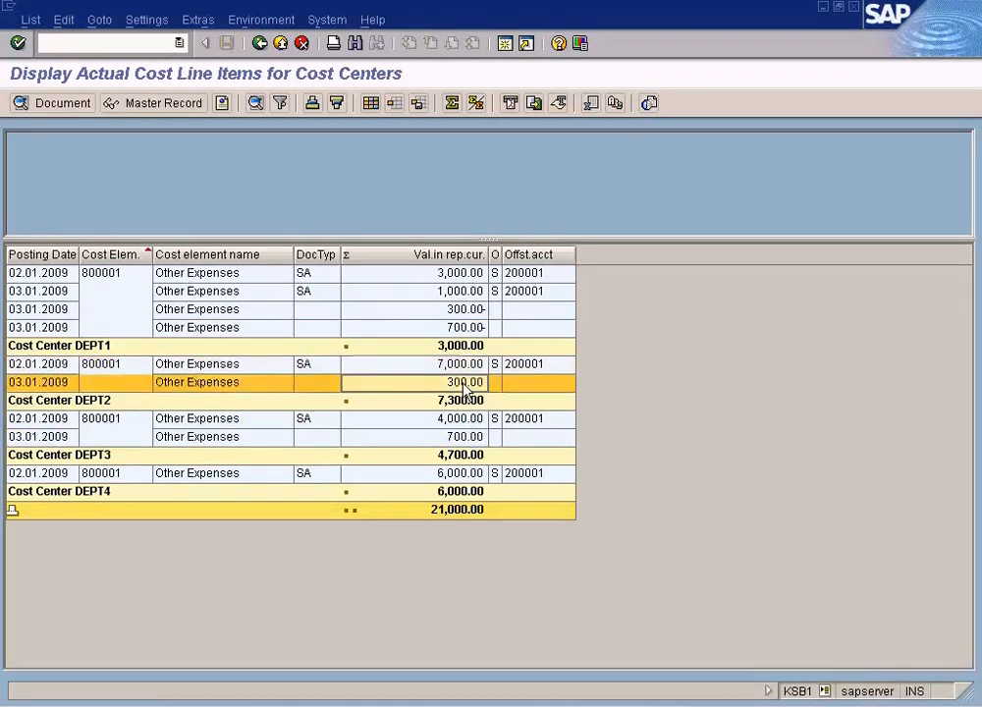
double_click(466, 400)
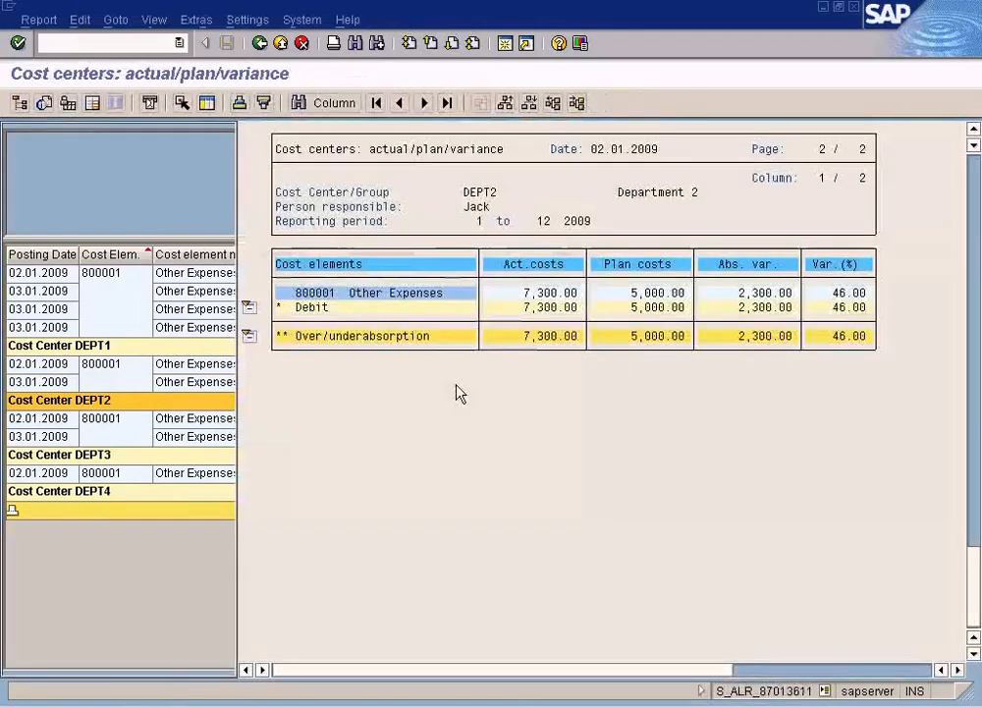
left_click(539, 293)
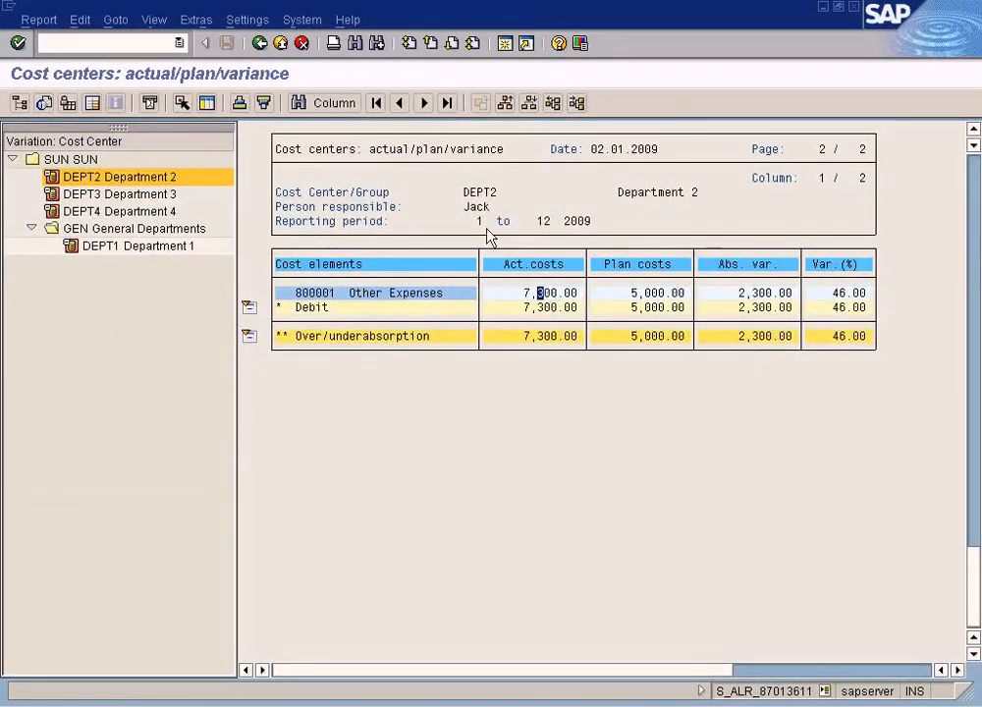
double_click(544, 294)
left_click(462, 381)
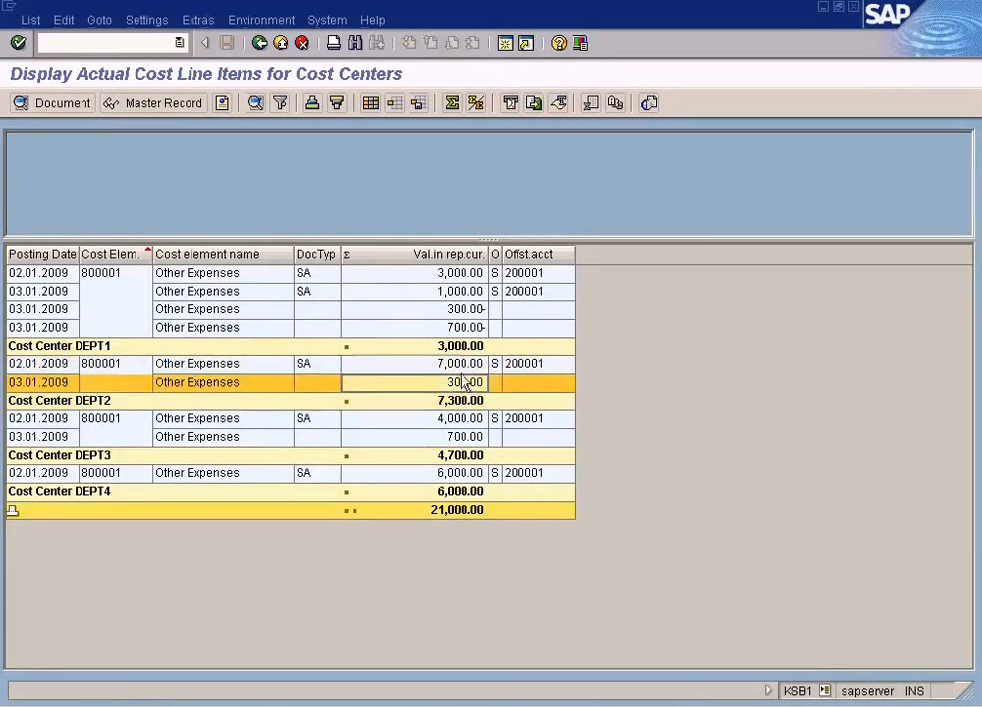
key("alt+Tab")
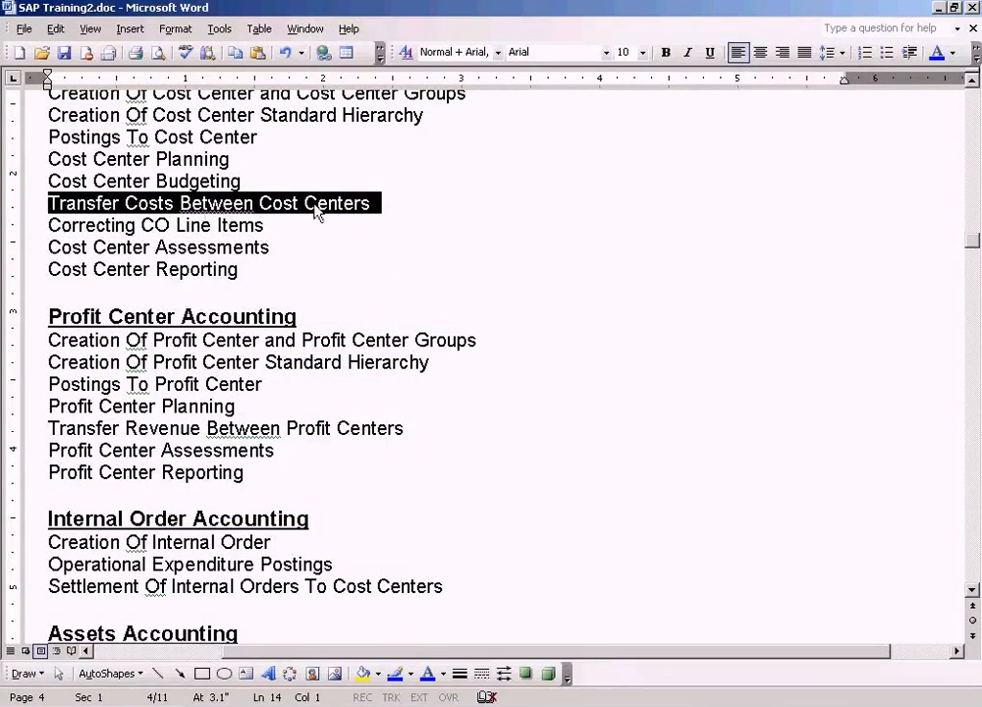
left_click(394, 212)
key("alt+Tab")
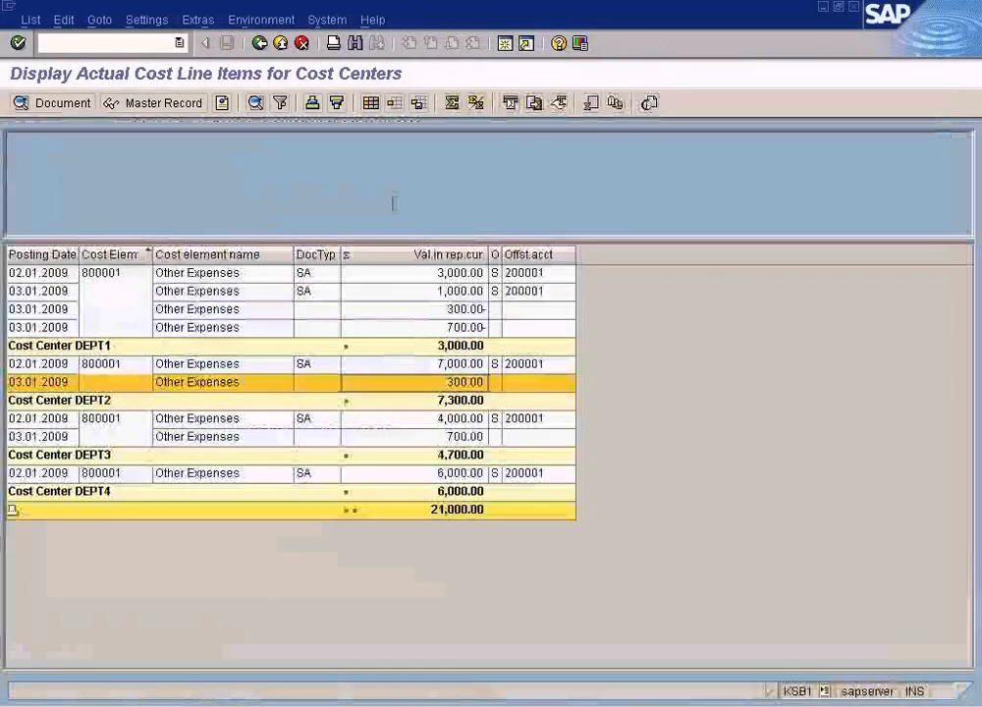
- Exit the cost center line item list back to its selection screen
left_click(259, 43)
left_click(274, 325)
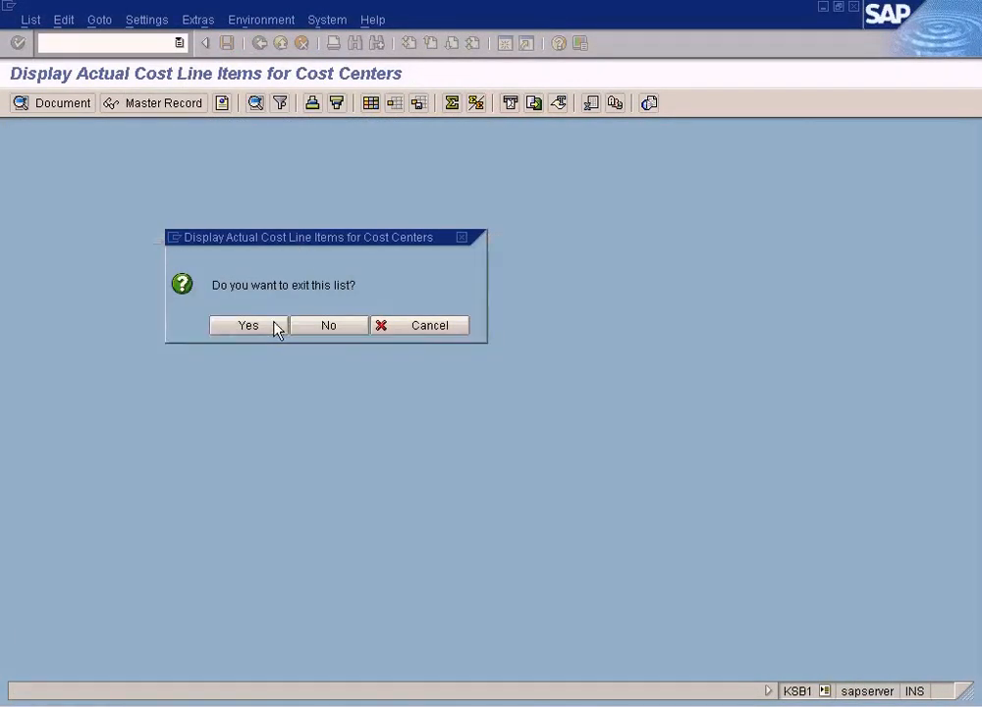
key("alt+Tab")
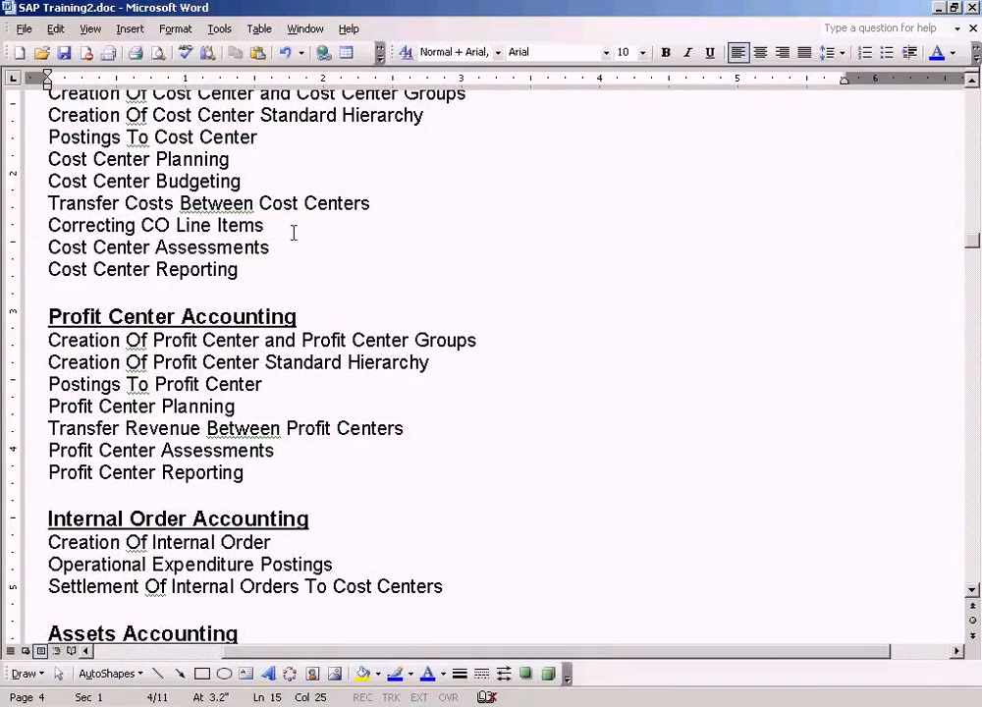
key("alt+Tab")
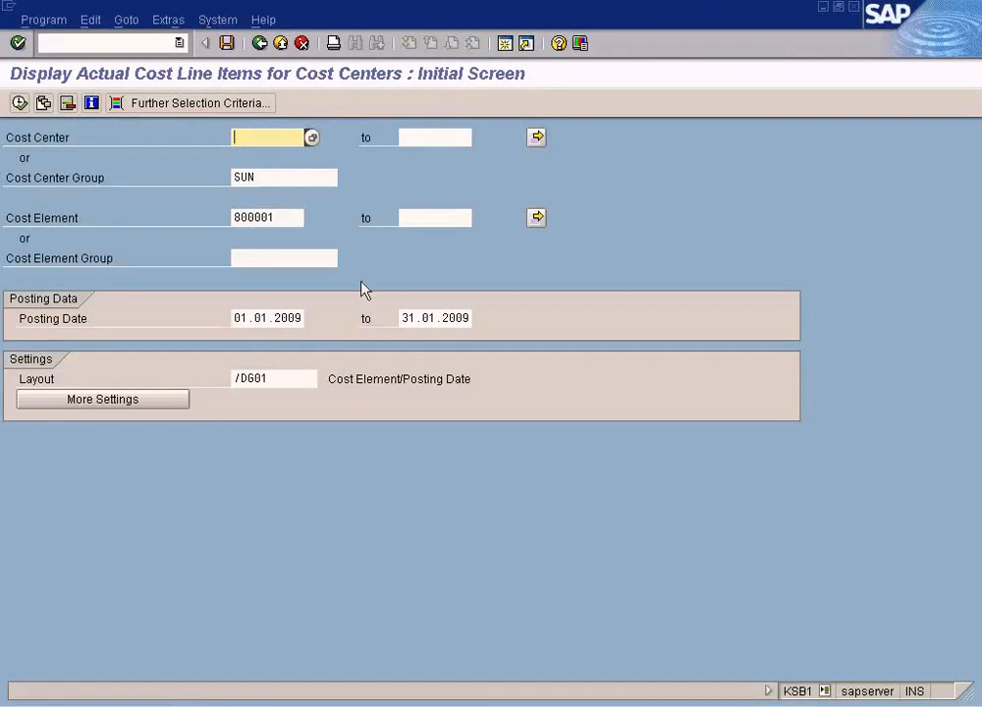
- Compare the Paint diagram of FI and CO module document numbers with the FI document display
left_click(496, 701)
left_click(479, 679)
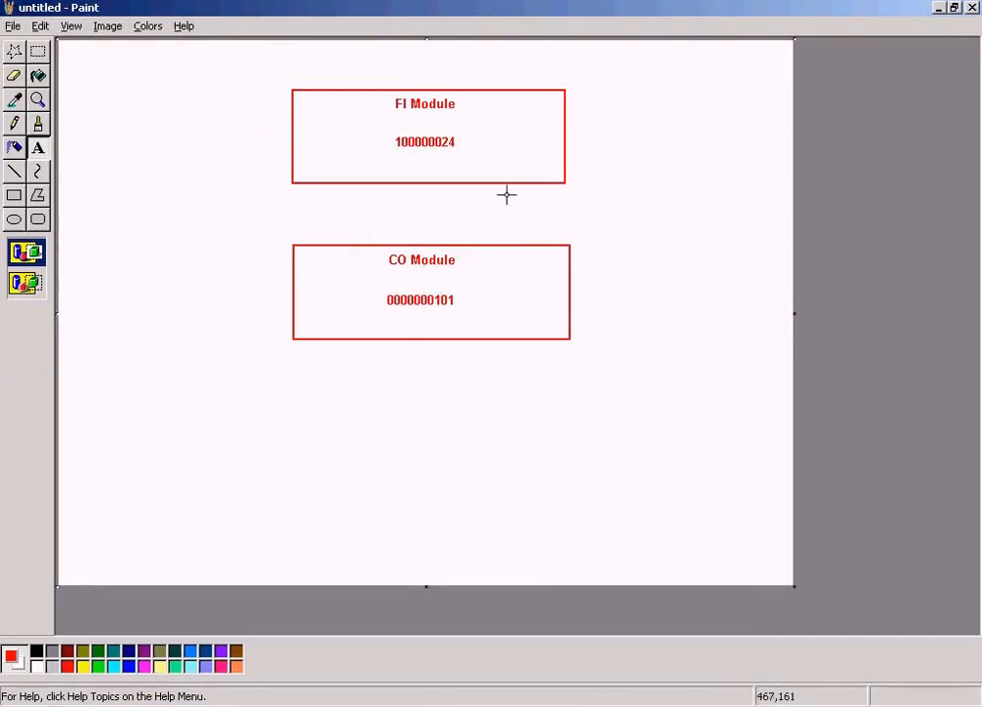
key("alt+Tab")
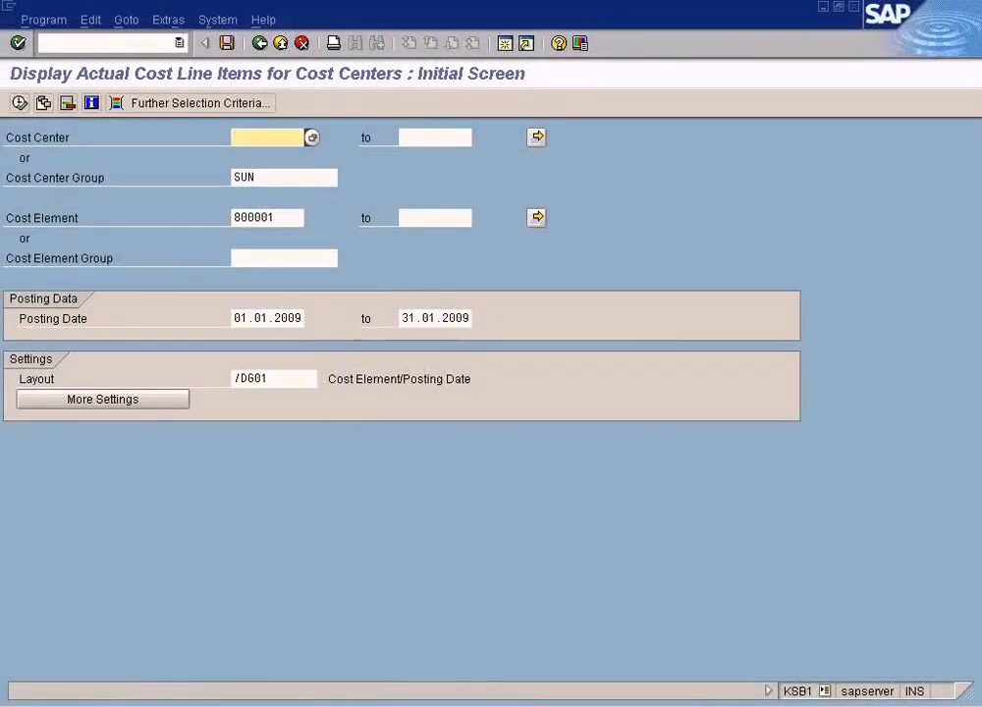
left_click(322, 705)
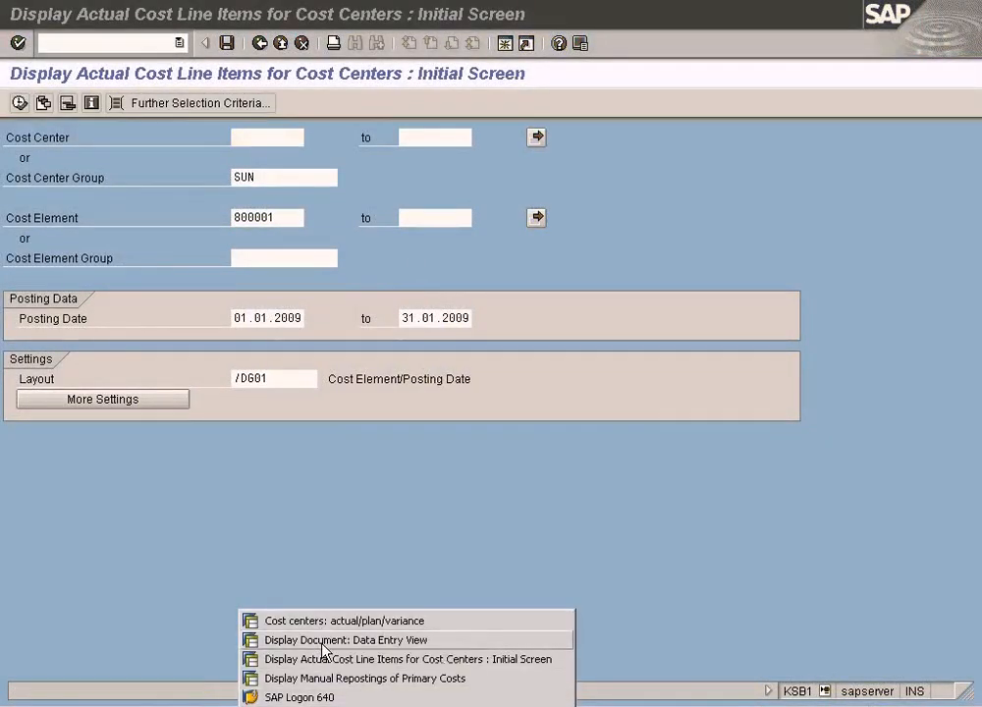
left_click(322, 645)
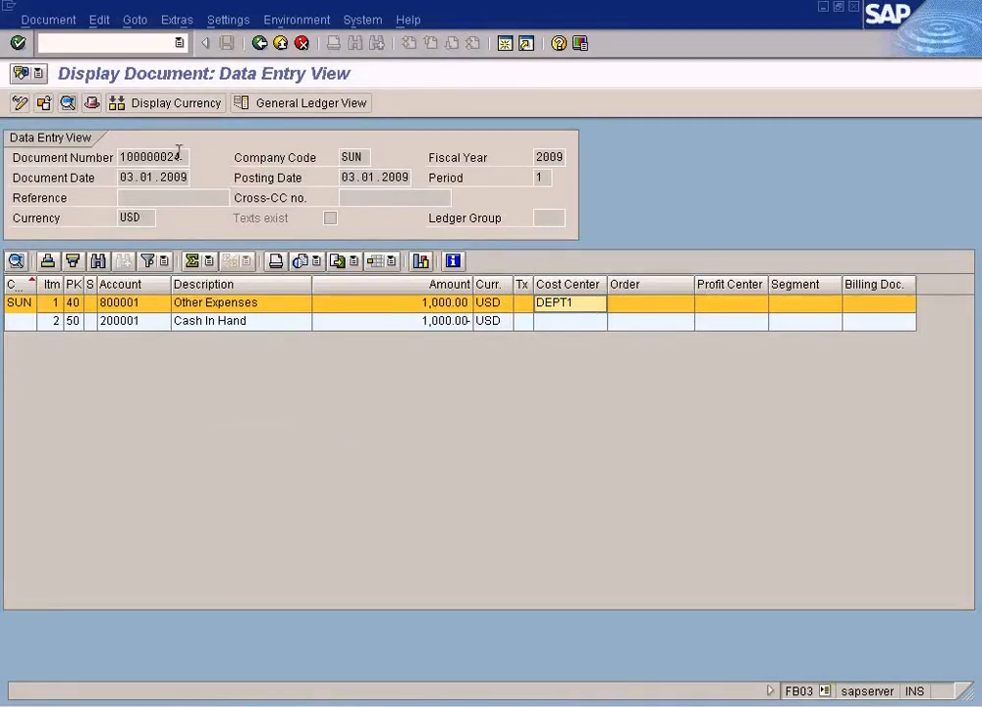
- Switch to the Paint diagram and mark the FI Module box holding document number 100000024, then return to SAP
left_click(491, 706)
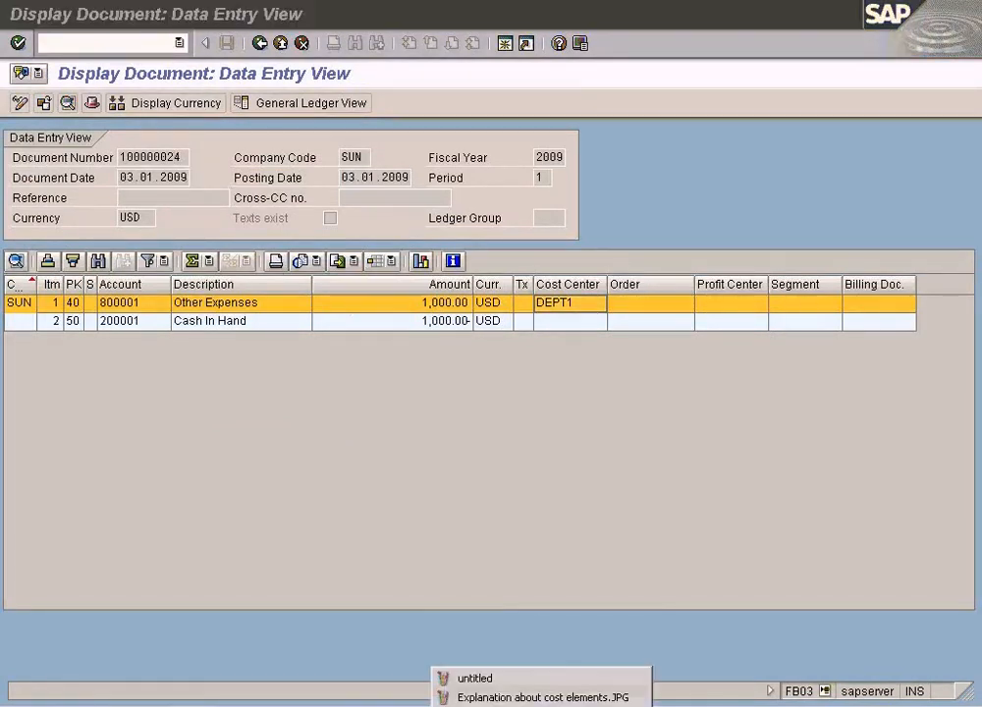
left_click(479, 678)
left_click_drag(376, 97, 535, 185)
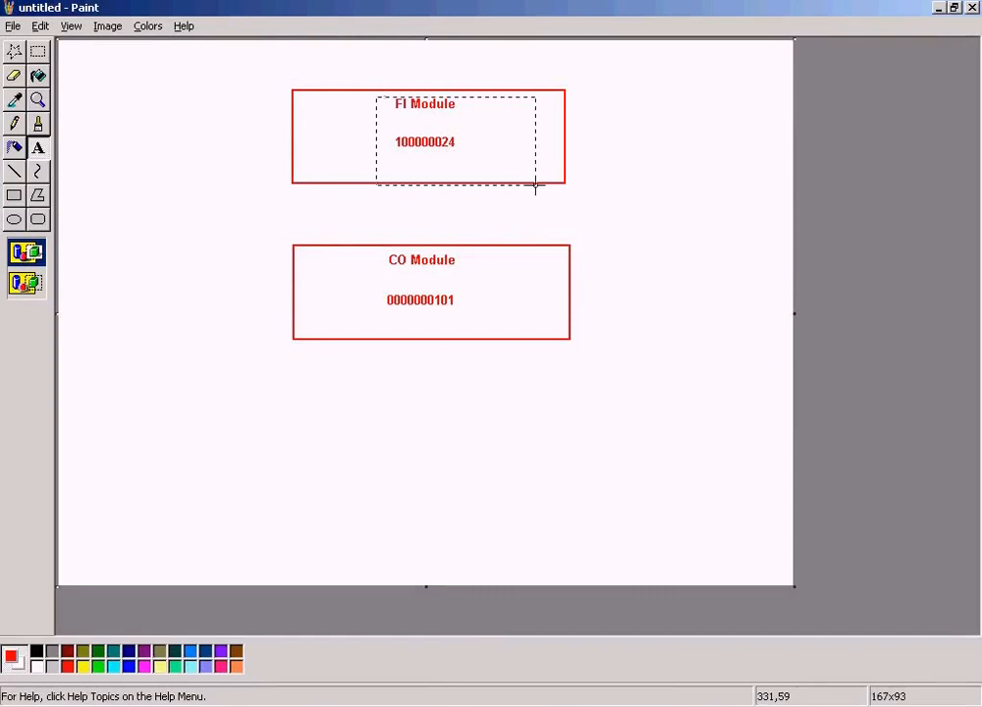
key("alt+Tab")
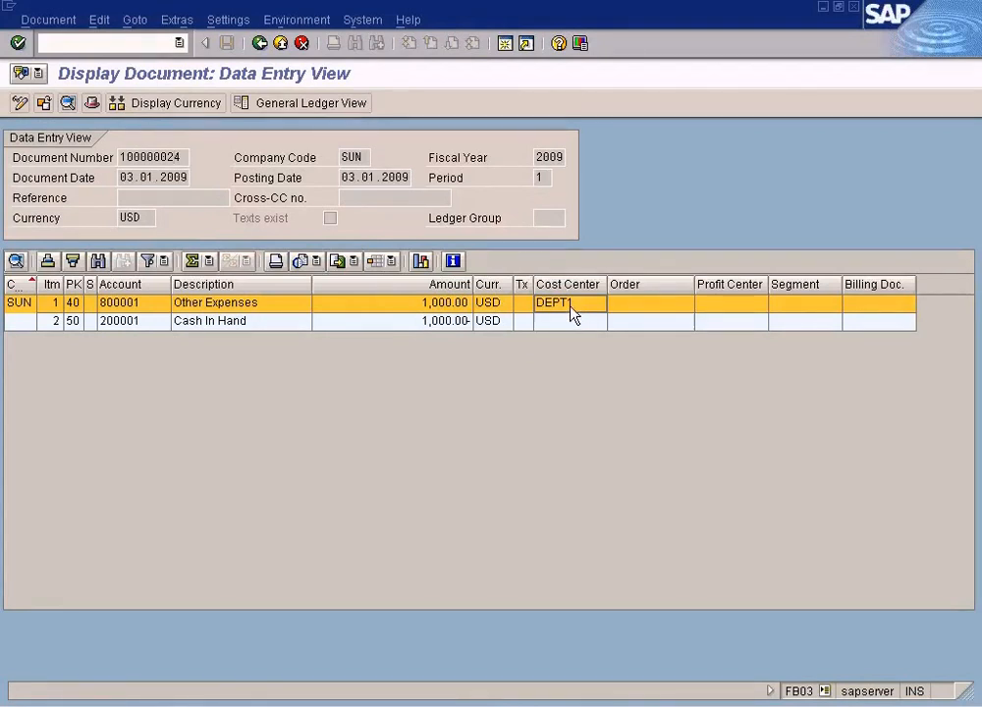
- Go back from the FI document's data entry view to the Display Document initial screen
left_click(263, 47)
left_click(263, 48)
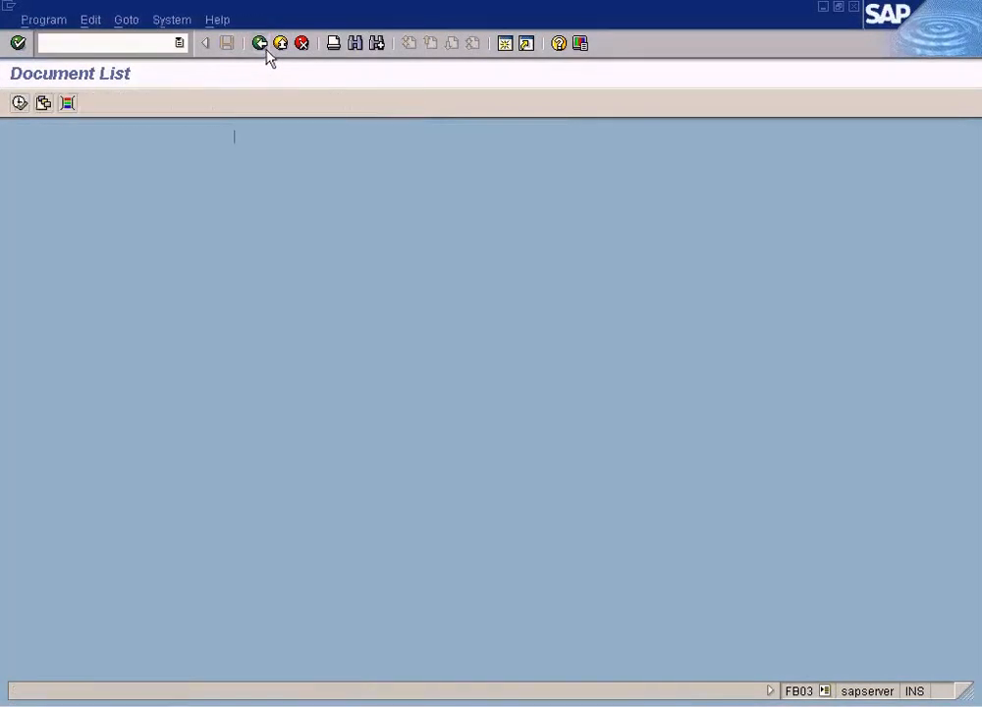
left_click(264, 48)
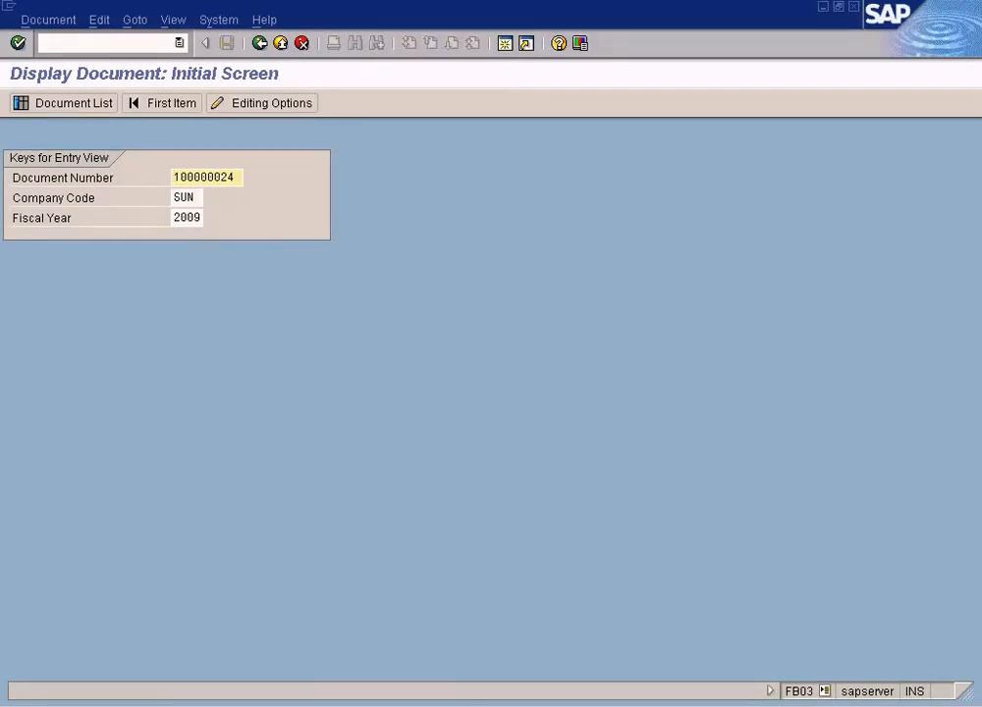
- Compare the FI Module box in Paint with FI document 100000024, redisplaying it and pointing to its DEPT1 cost center
left_click(491, 705)
left_click(476, 680)
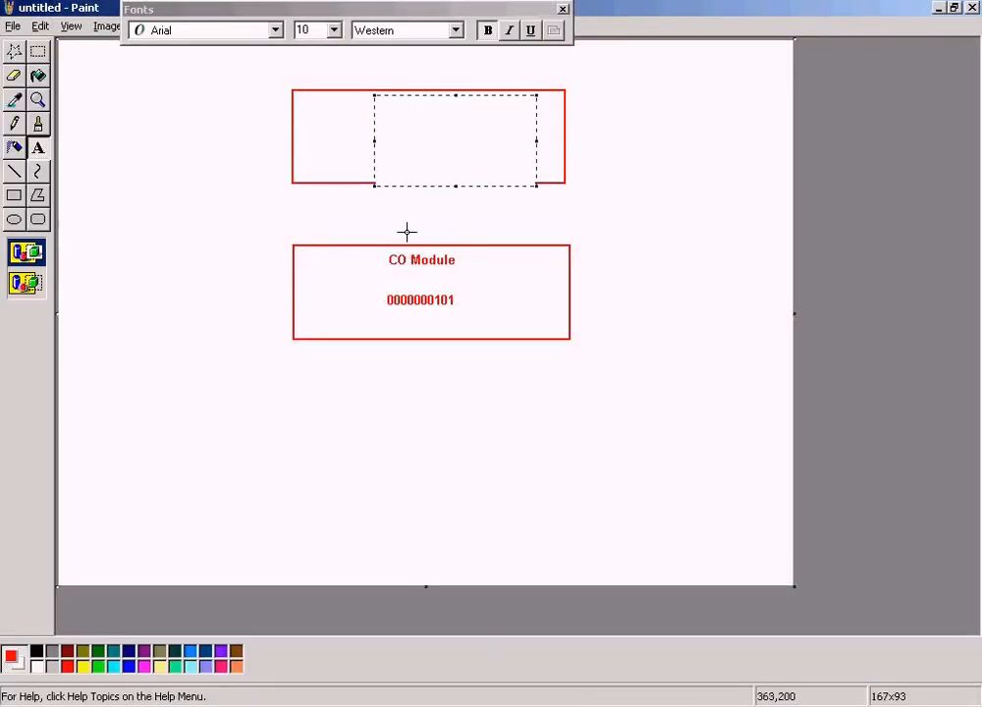
left_click(302, 177)
left_click(44, 54)
left_click_drag(337, 89, 531, 183)
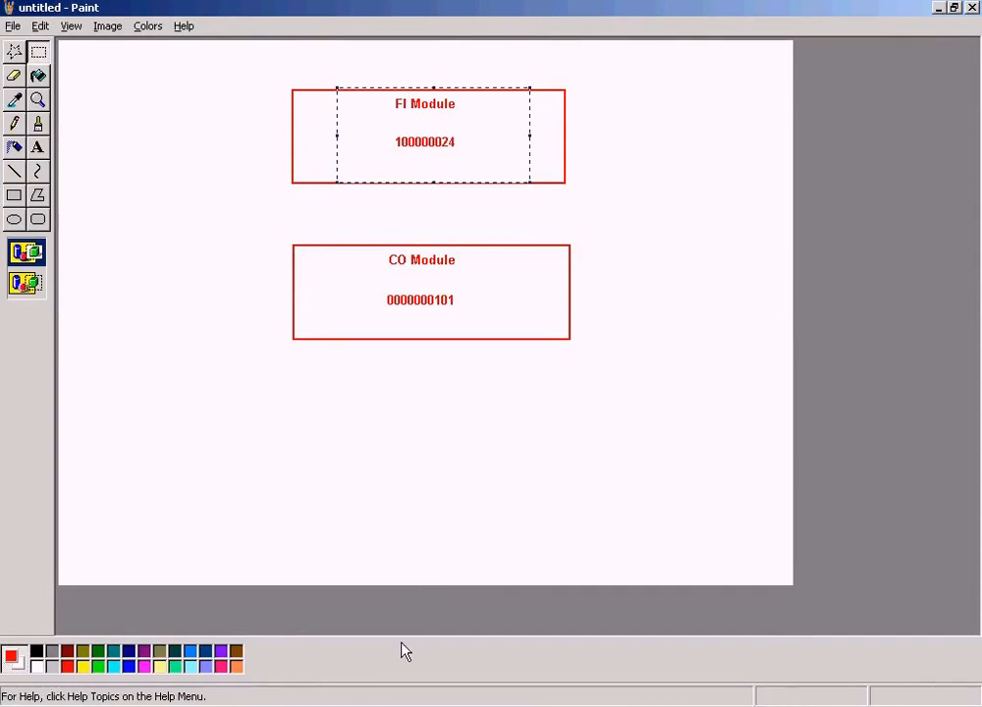
key("alt+Tab")
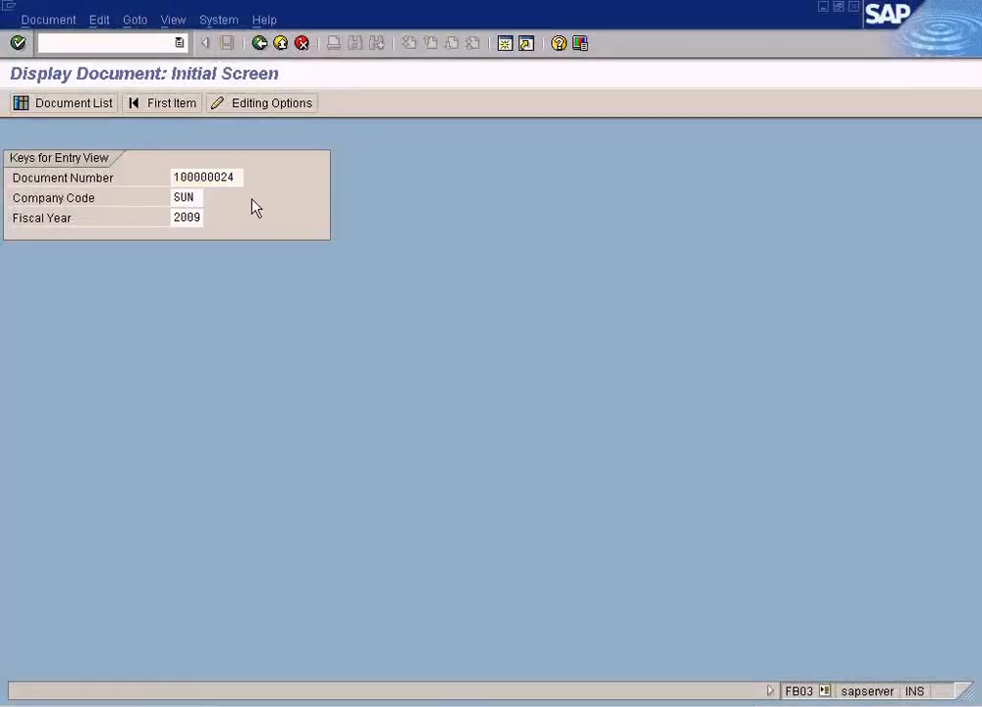
key("Return")
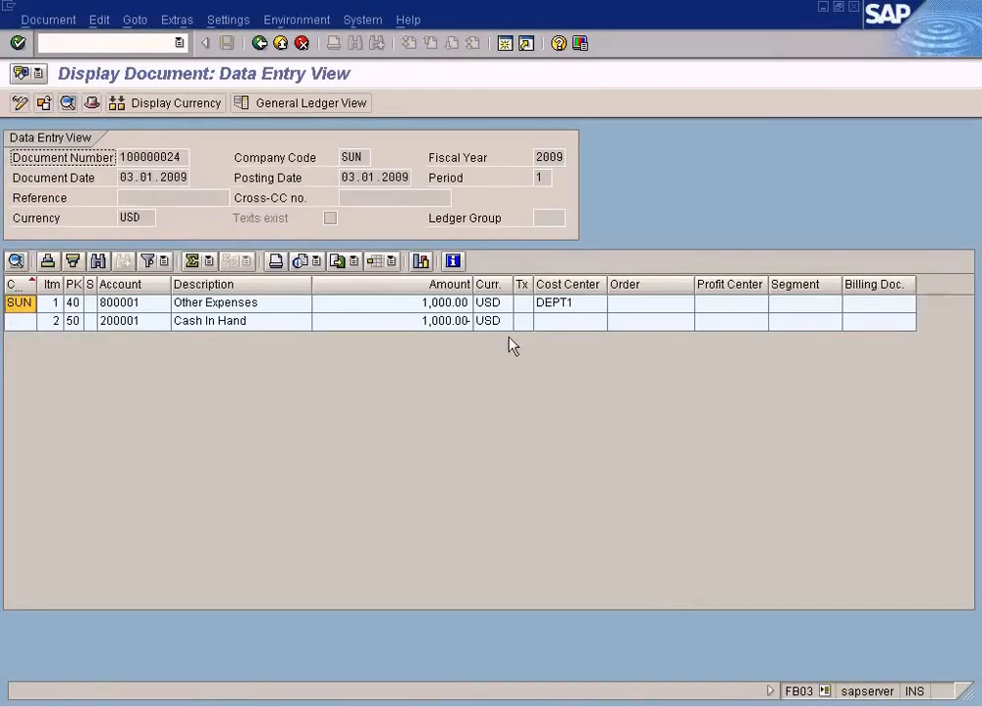
left_click(568, 305)
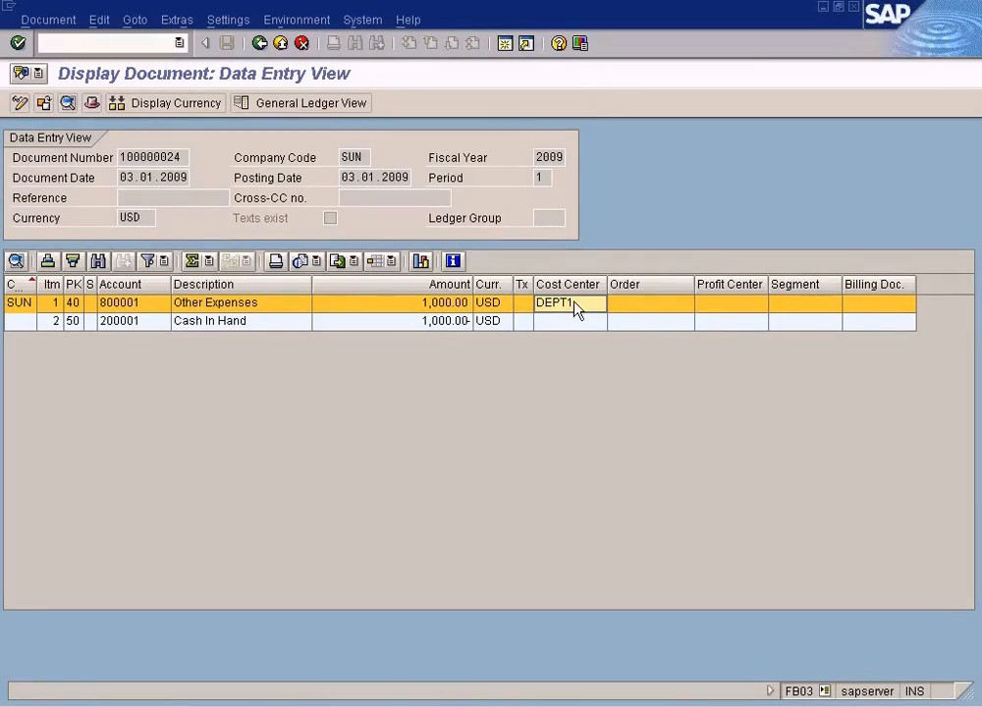
- Switch to the Display Manual Repostings of Primary Costs window and review the DEPT2 and DEPT3 reposting lines
left_click(351, 700)
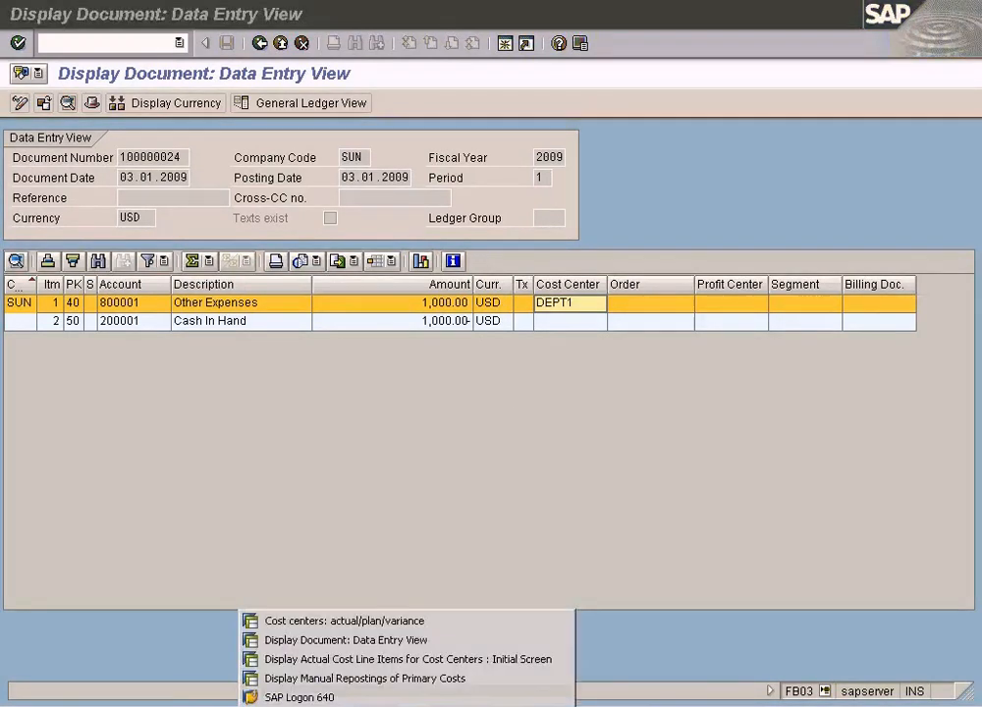
left_click(308, 662)
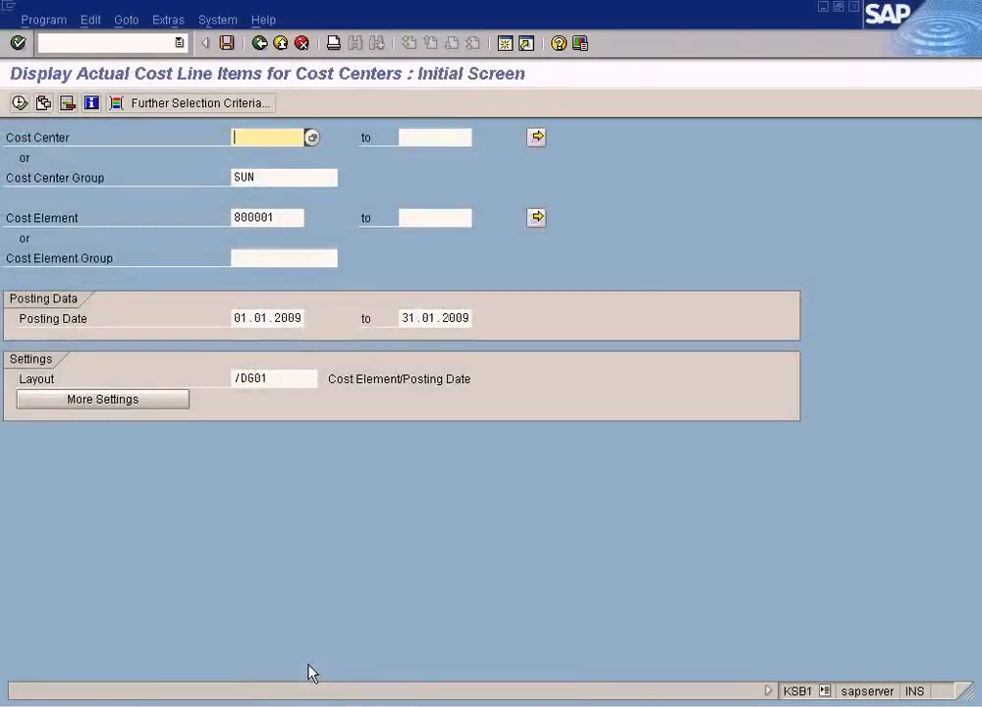
left_click(318, 699)
left_click(317, 678)
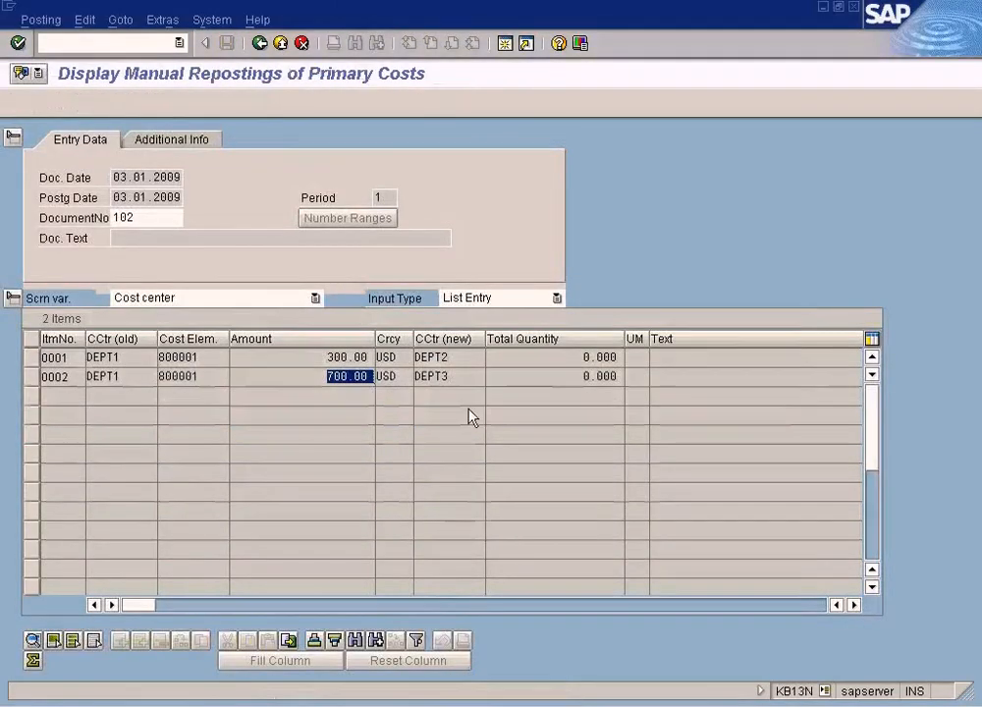
left_click(432, 357)
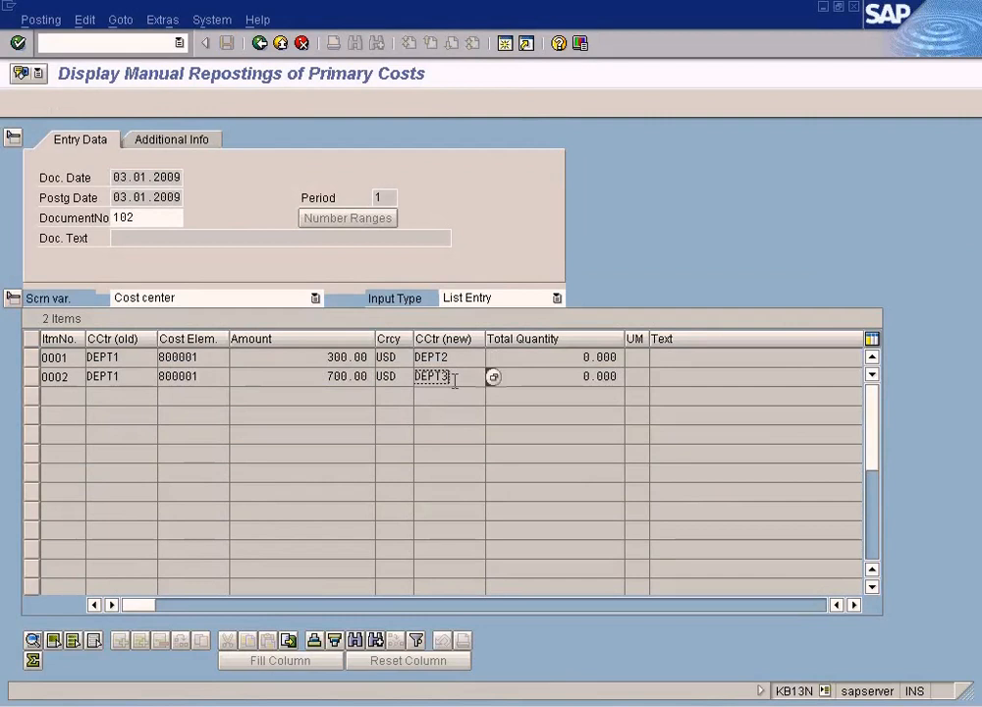
key("alt+Tab")
key("alt+Tab")
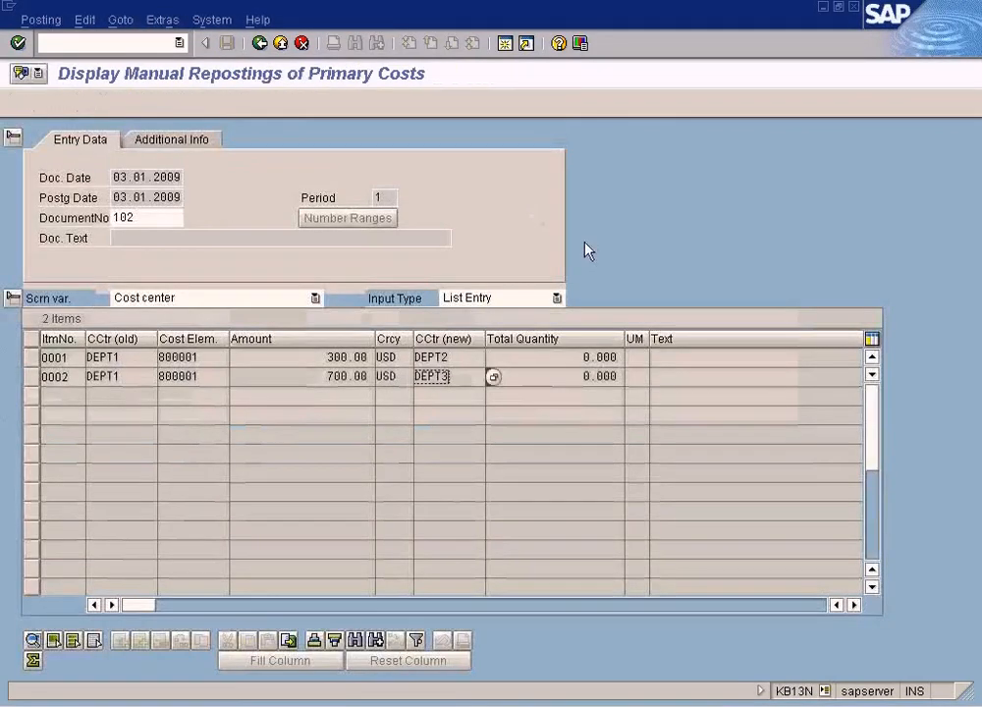
- Switch back to the FI document display and the Paint diagram to compare the FI and CO document numbers
left_click(311, 704)
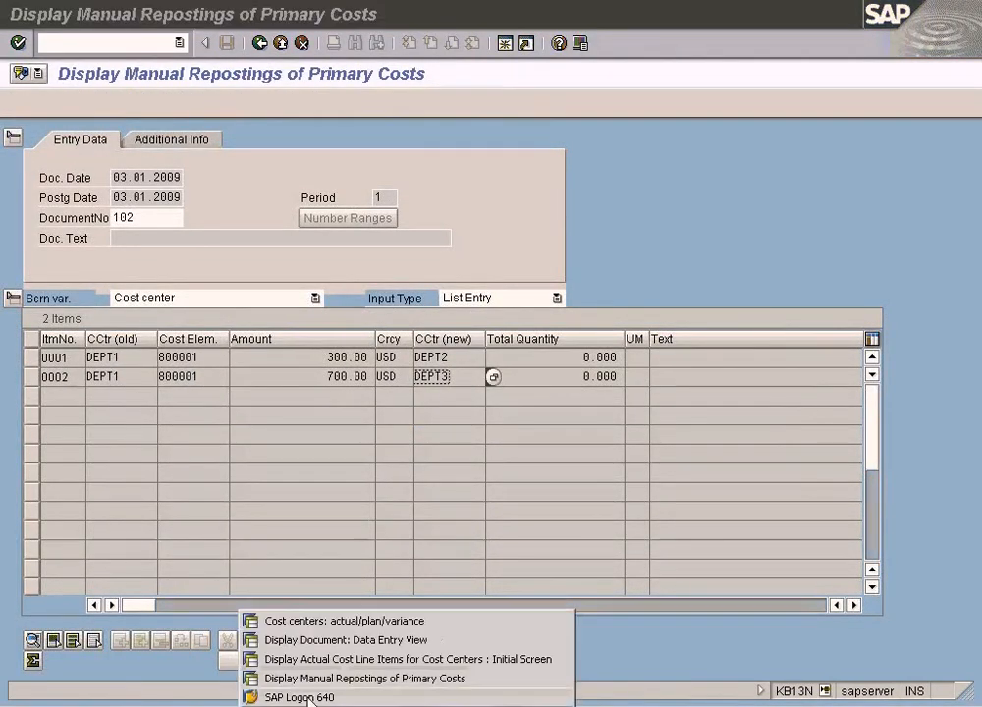
left_click(325, 640)
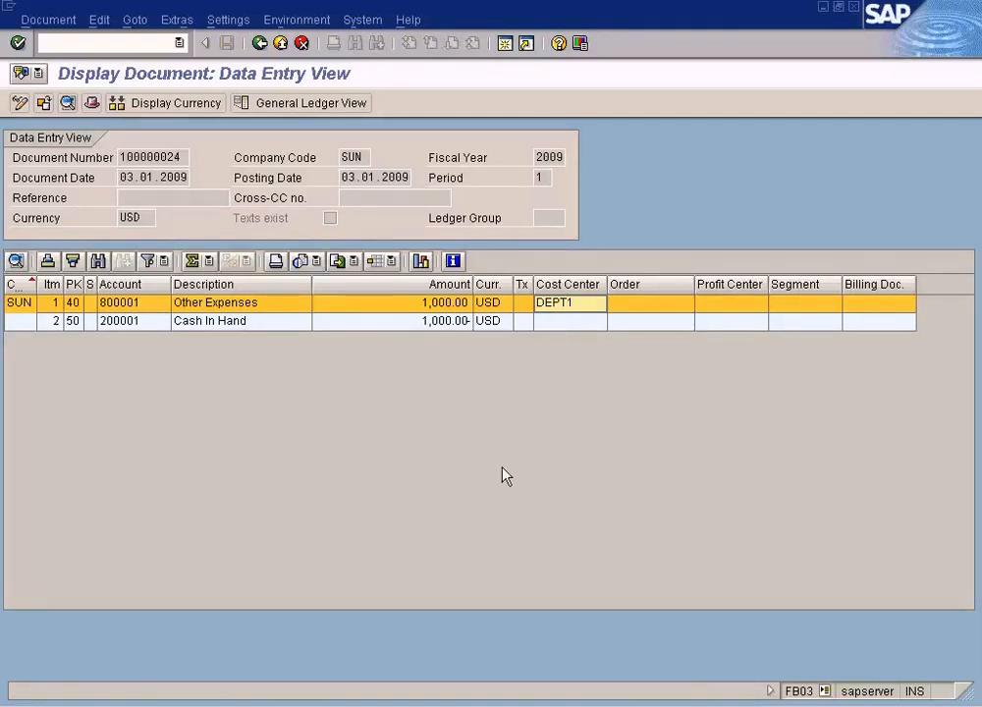
left_click(471, 699)
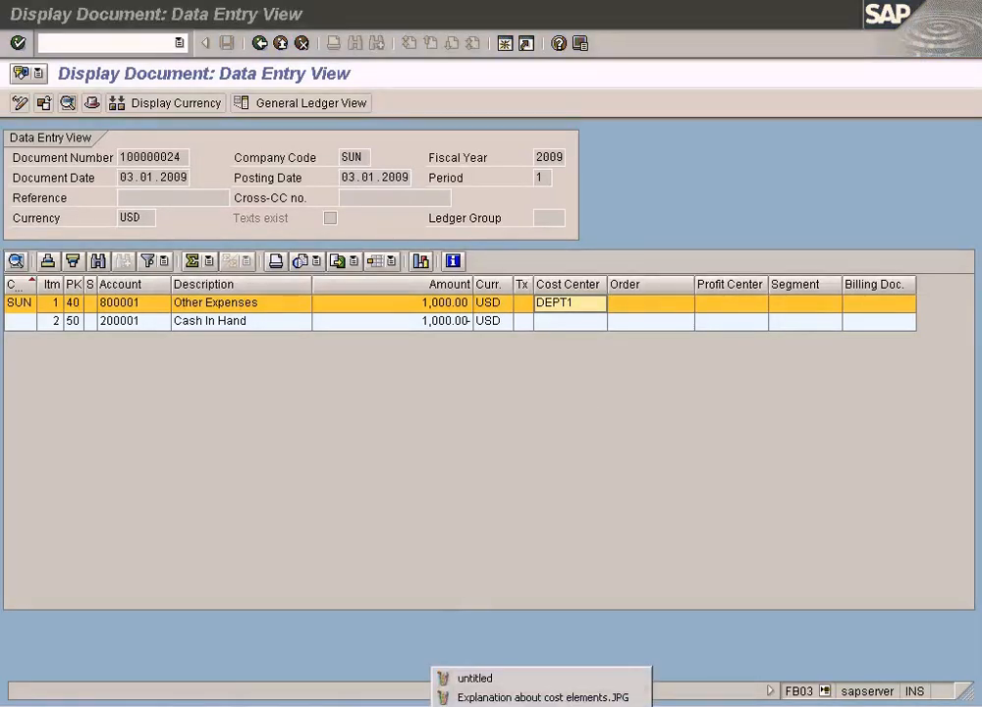
left_click(475, 672)
left_click(506, 406)
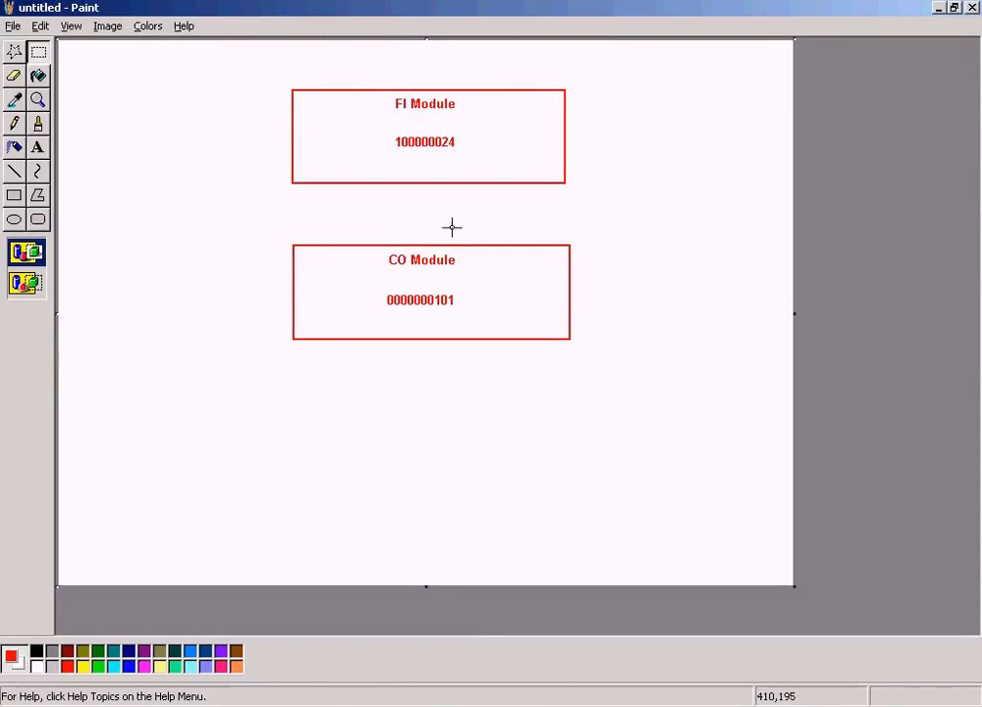
key("alt+Tab")
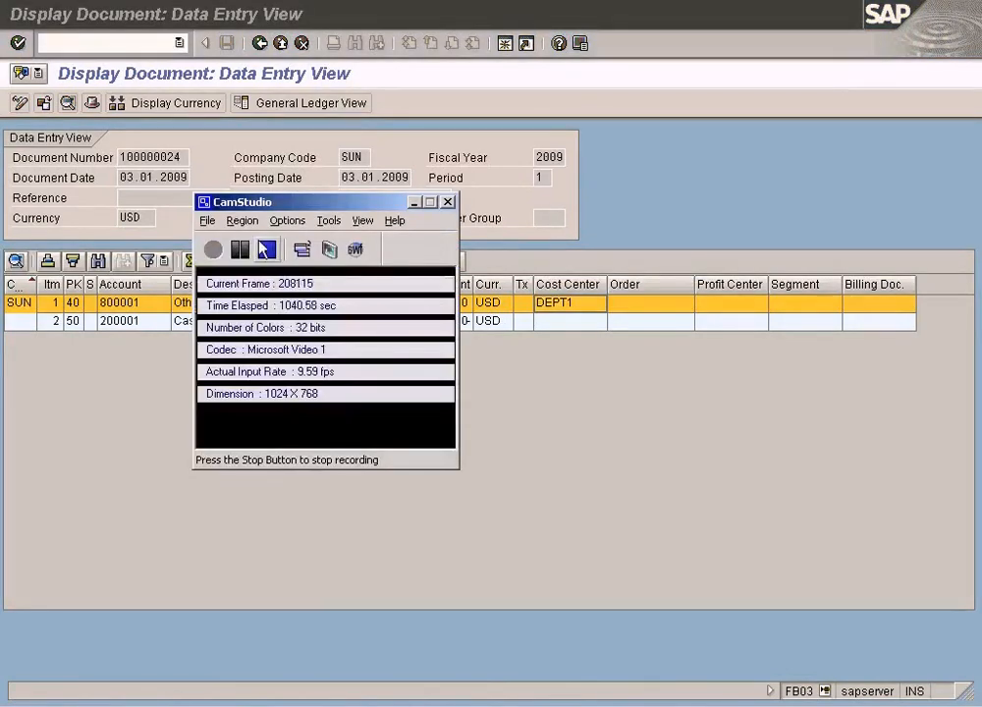
left_click(265, 247)
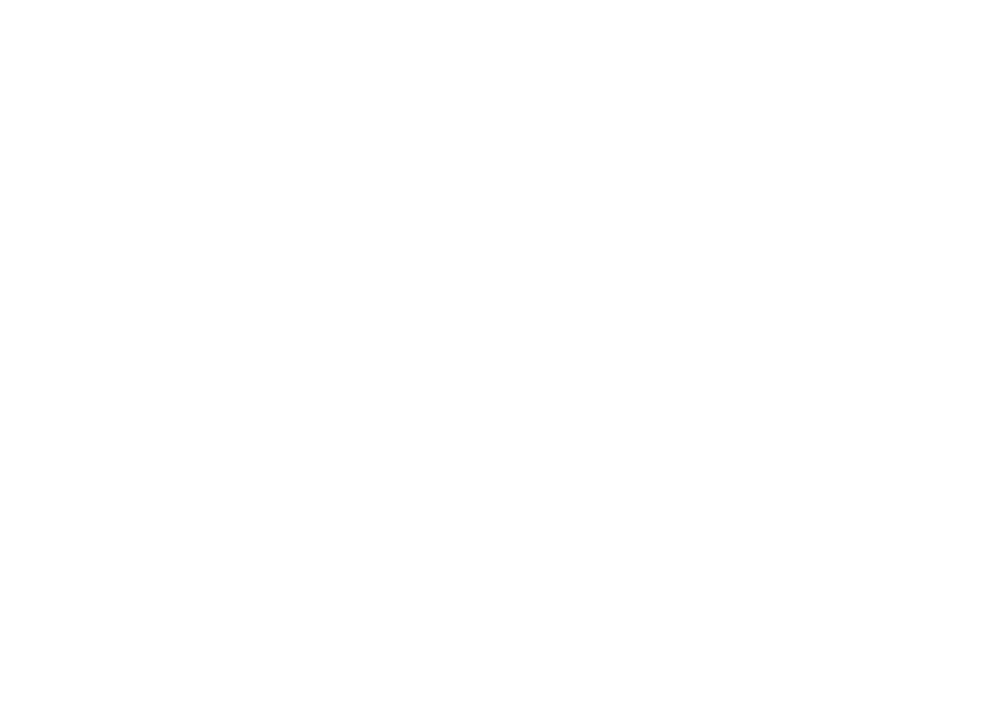